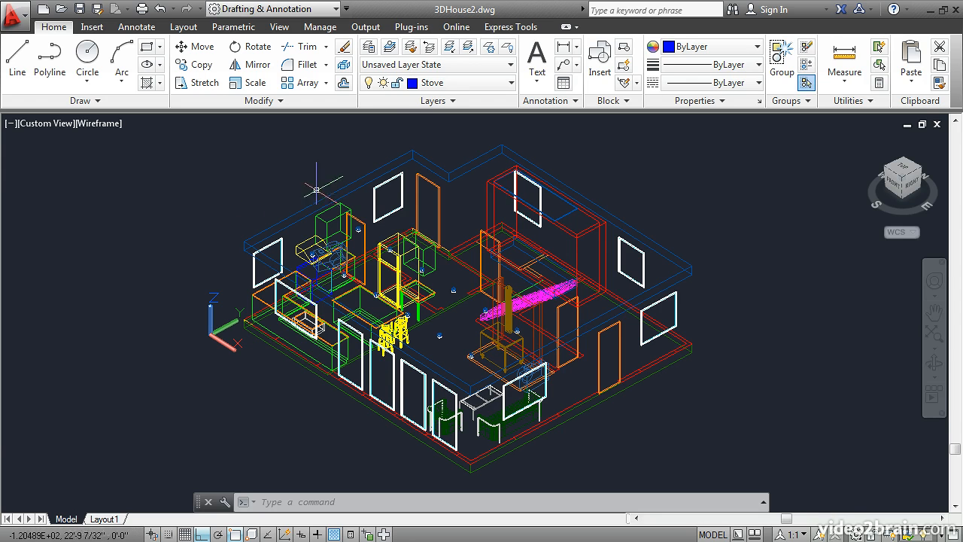
Isolate the A-Walls layer from a selected wall, with the non-isolated layers and paper space viewport setting set to Off
{"action": "left_click", "coordinate": [447, 48]}
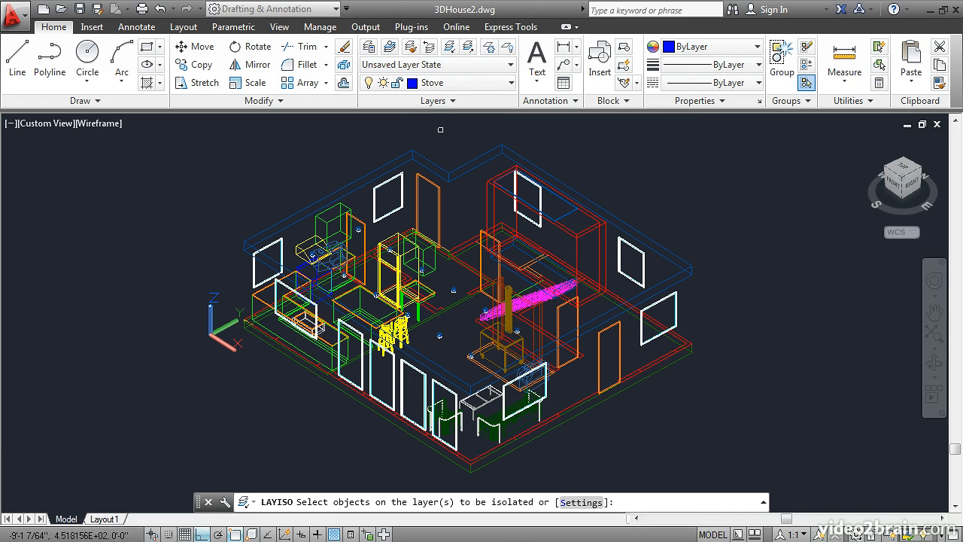
{"action": "left_click", "coordinate": [581, 502]}
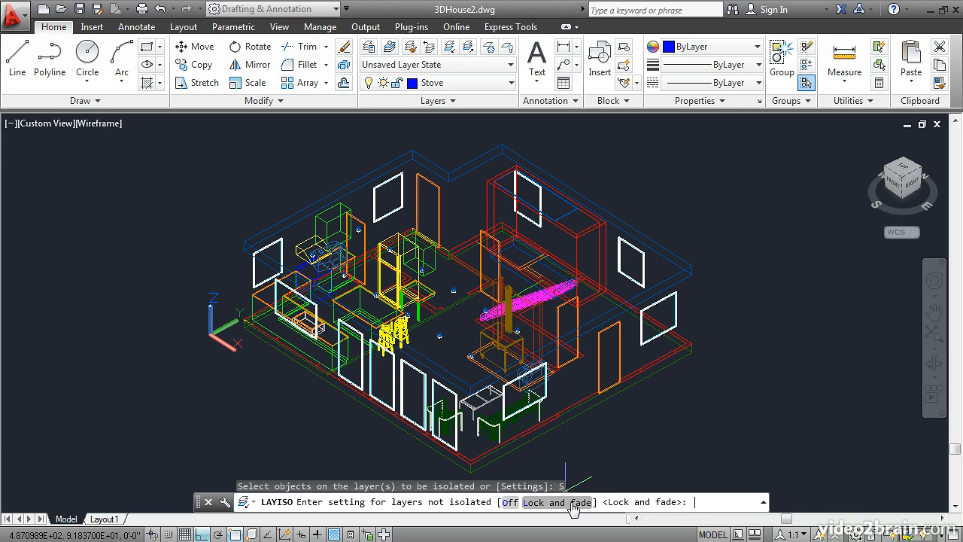
{"action": "left_click", "coordinate": [510, 502]}
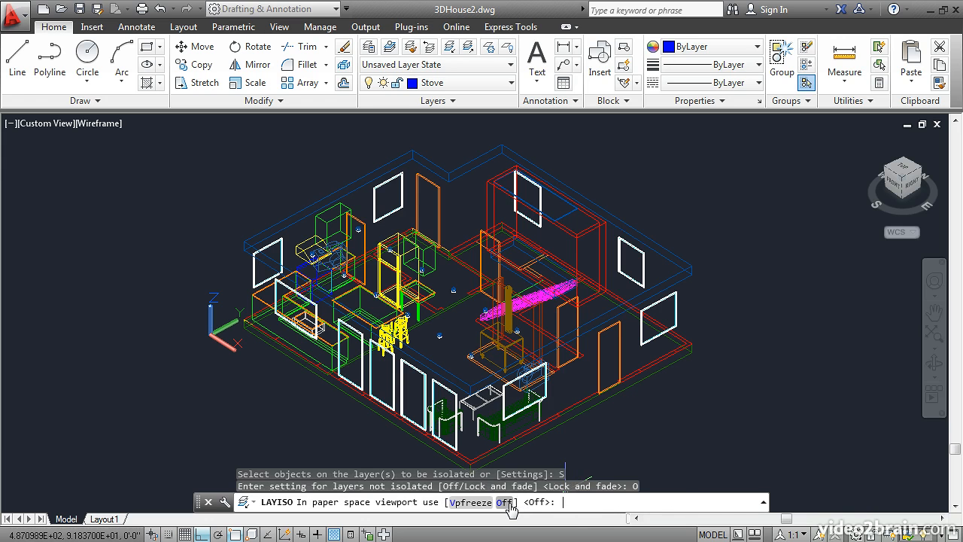
{"action": "key", "text": "Return"}
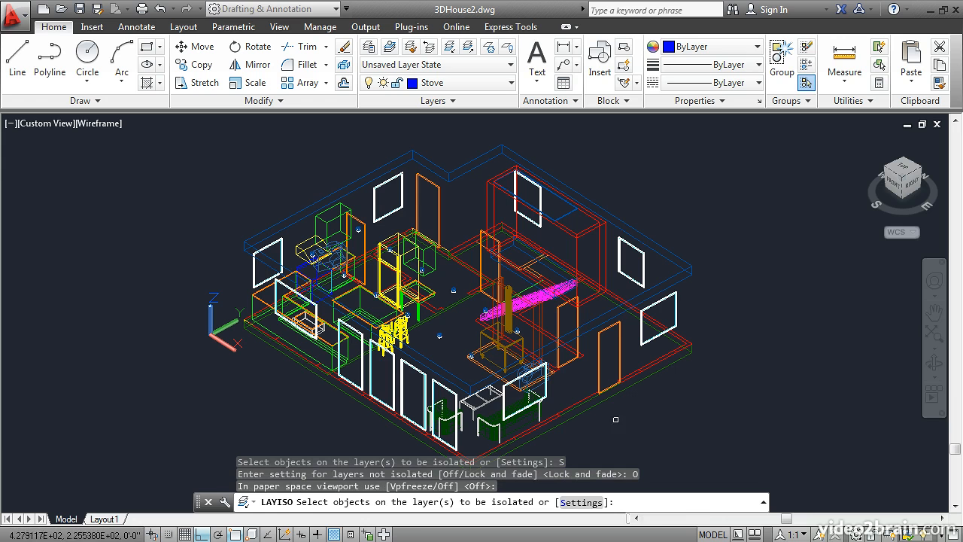
{"action": "left_click", "coordinate": [648, 362]}
{"action": "key", "text": "Return"}
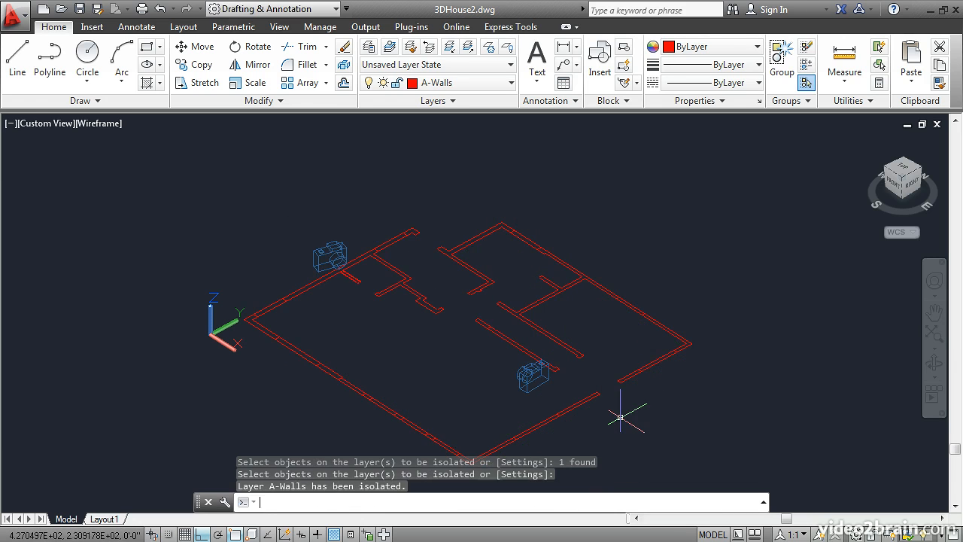
Show the isolated walls in the Top view, enlarged around the northeast corner room
{"action": "middle_click_drag", "start_coordinate": [433, 369], "coordinate": [436, 329]}
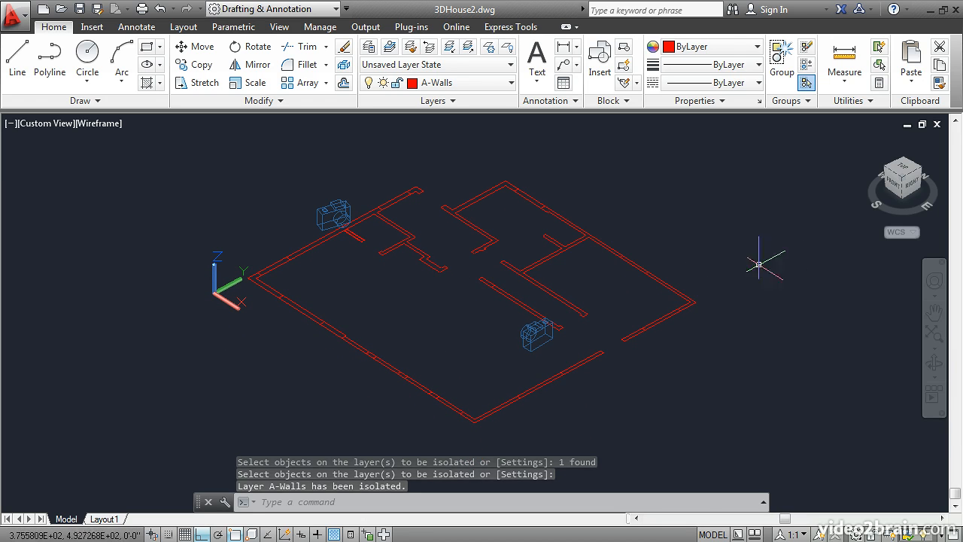
{"action": "left_click", "coordinate": [900, 171]}
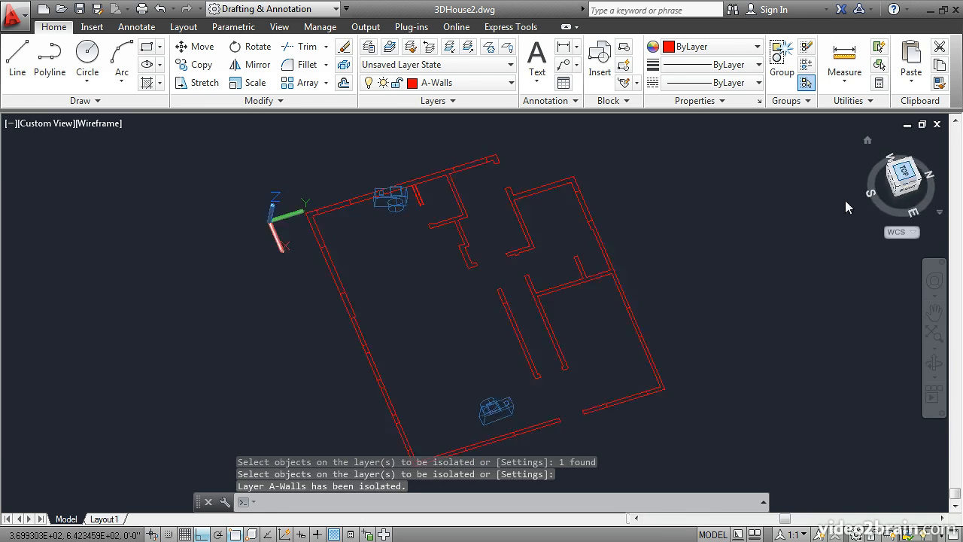
{"action": "middle_click_drag", "start_coordinate": [500, 382], "coordinate": [502, 339]}
{"action": "scroll", "coordinate": [583, 410], "scroll_direction": "up", "scroll_amount": 3}
{"action": "scroll", "coordinate": [583, 413], "scroll_direction": "up", "scroll_amount": 3}
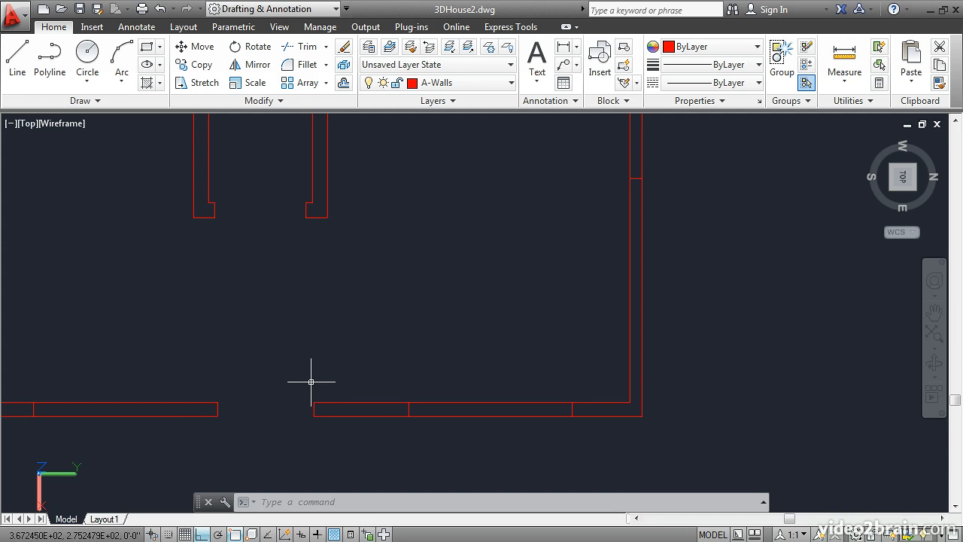
Create a new layer named 3D-Walls and make it the current layer
{"action": "left_click", "coordinate": [369, 47]}
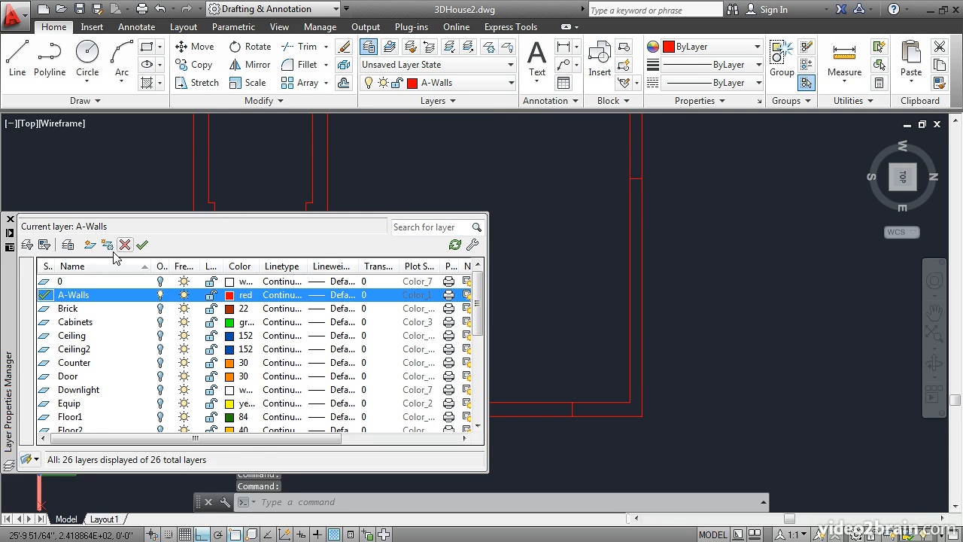
{"action": "left_click", "coordinate": [88, 245]}
{"action": "type", "text": "3D-Wall"}
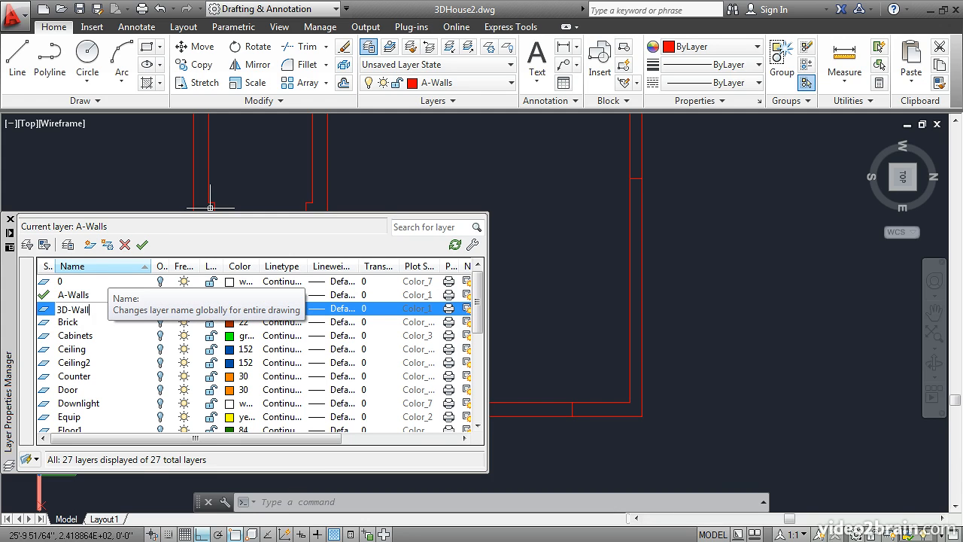
{"action": "type", "text": "s"}
{"action": "double_click", "coordinate": [43, 311]}
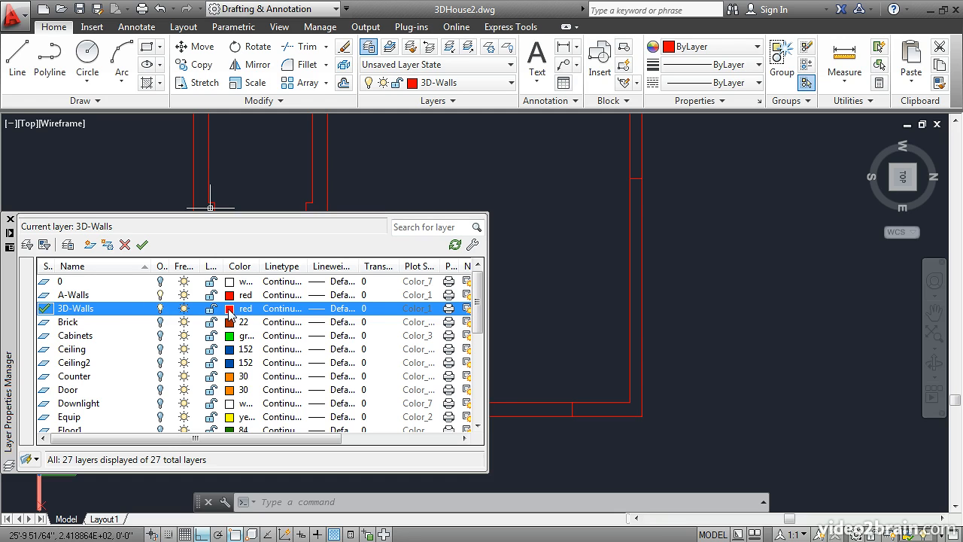
Set the 3D-Walls layer's color to yellow
{"action": "left_click", "coordinate": [229, 310]}
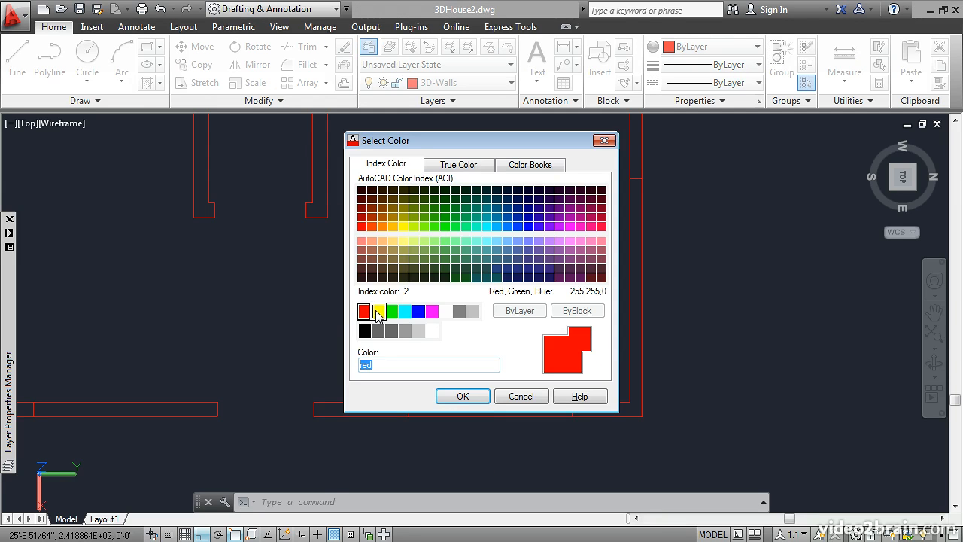
{"action": "left_click", "coordinate": [378, 311]}
{"action": "left_click", "coordinate": [460, 397]}
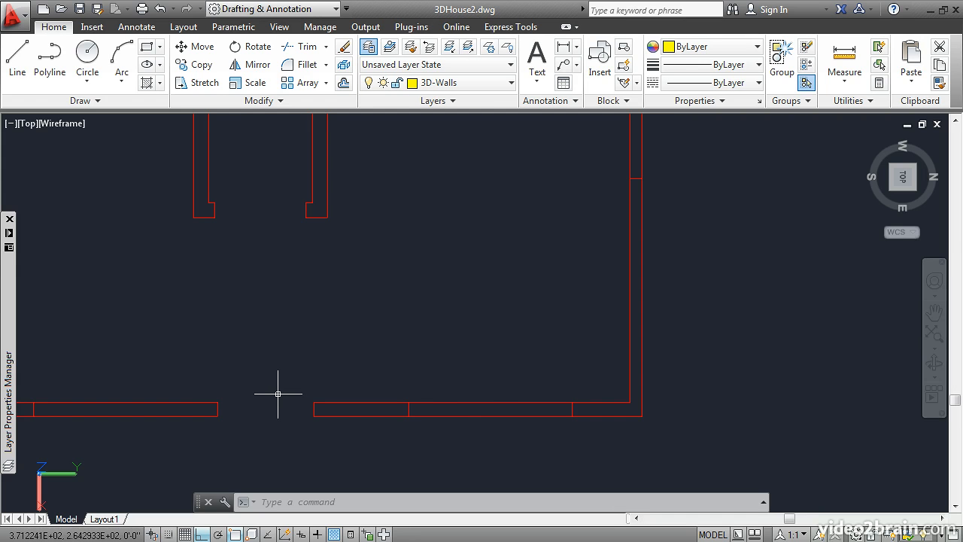
Create boundary polylines for the two east wall segments beside the door opening and the adjoining northeast corner segment
{"action": "left_click", "coordinate": [159, 83]}
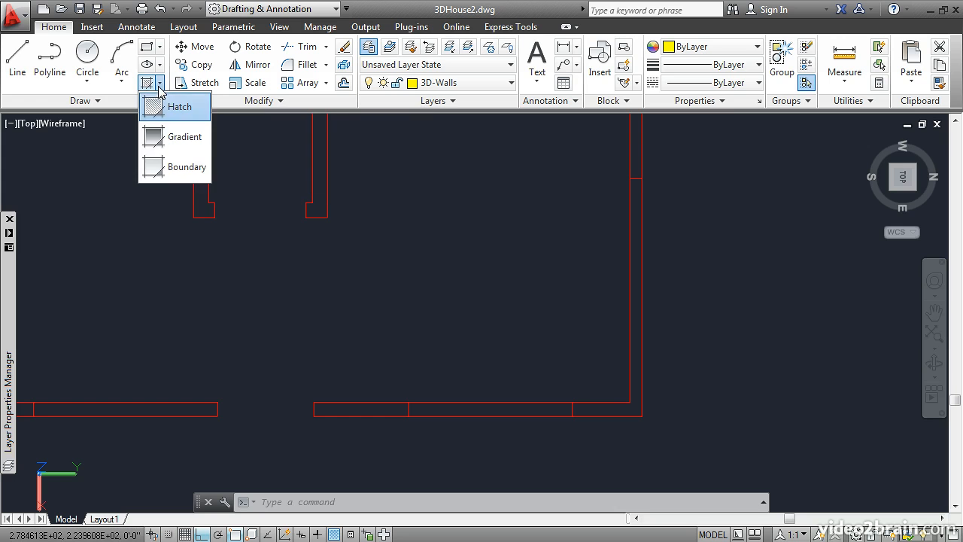
{"action": "left_click", "coordinate": [165, 167]}
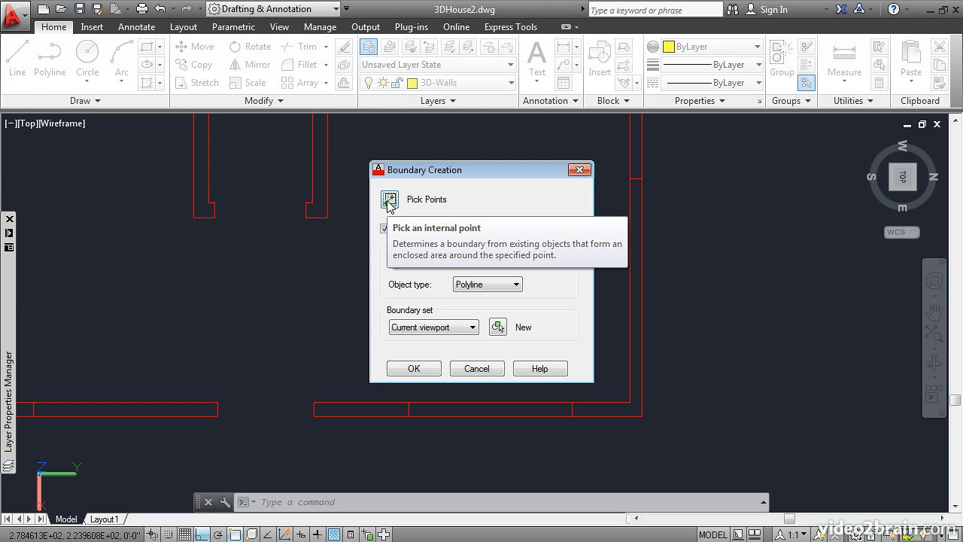
{"action": "left_click", "coordinate": [390, 200]}
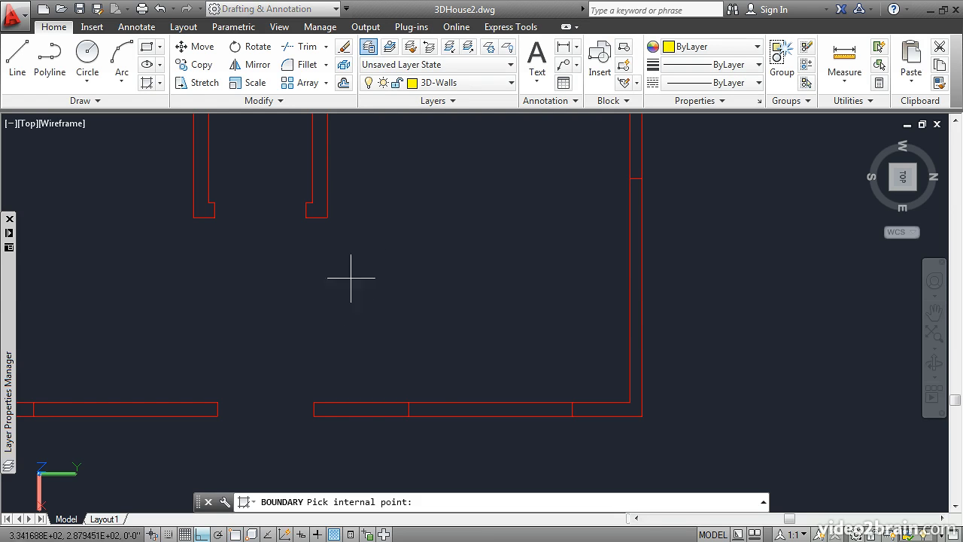
{"action": "left_click", "coordinate": [369, 409]}
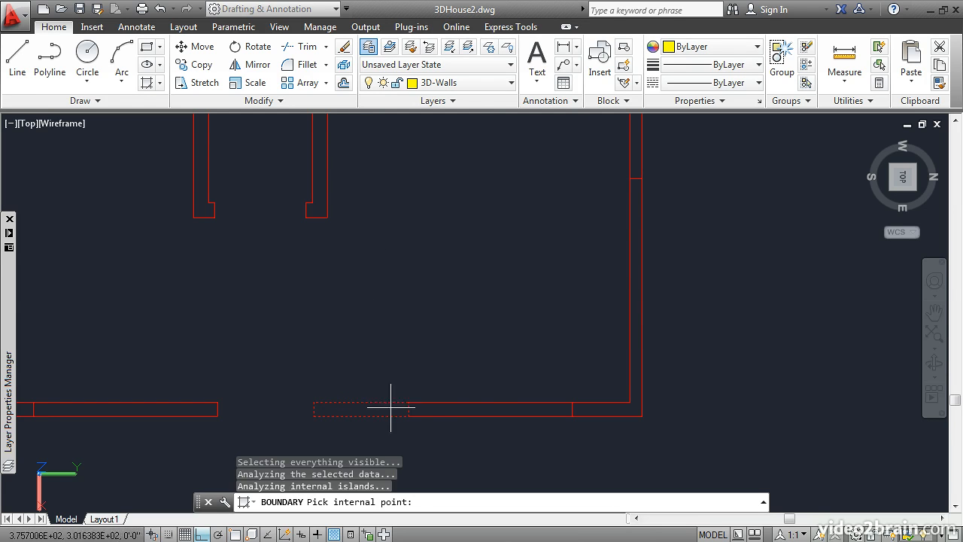
{"action": "left_click", "coordinate": [476, 408]}
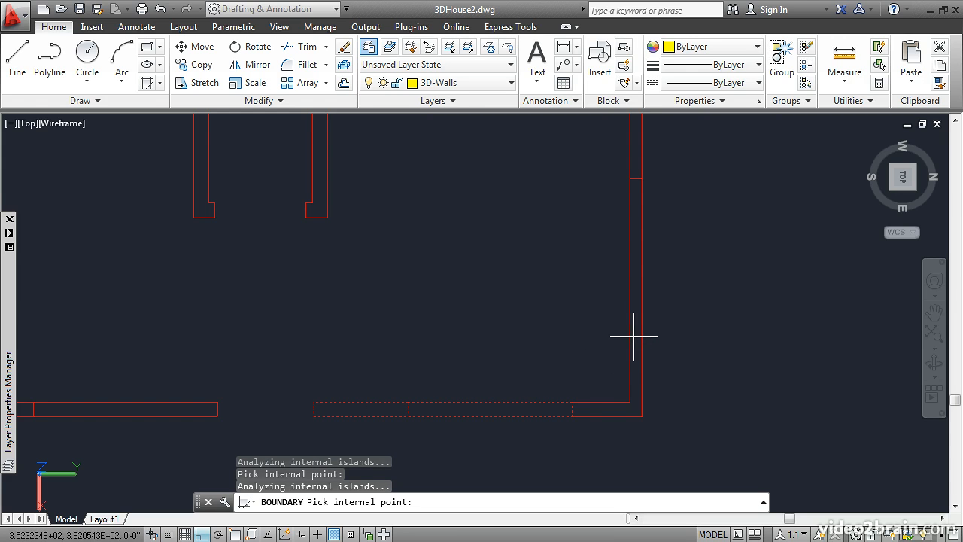
{"action": "middle_click_drag", "start_coordinate": [516, 168], "coordinate": [504, 366]}
{"action": "scroll", "coordinate": [508, 366], "scroll_direction": "up", "scroll_amount": 4}
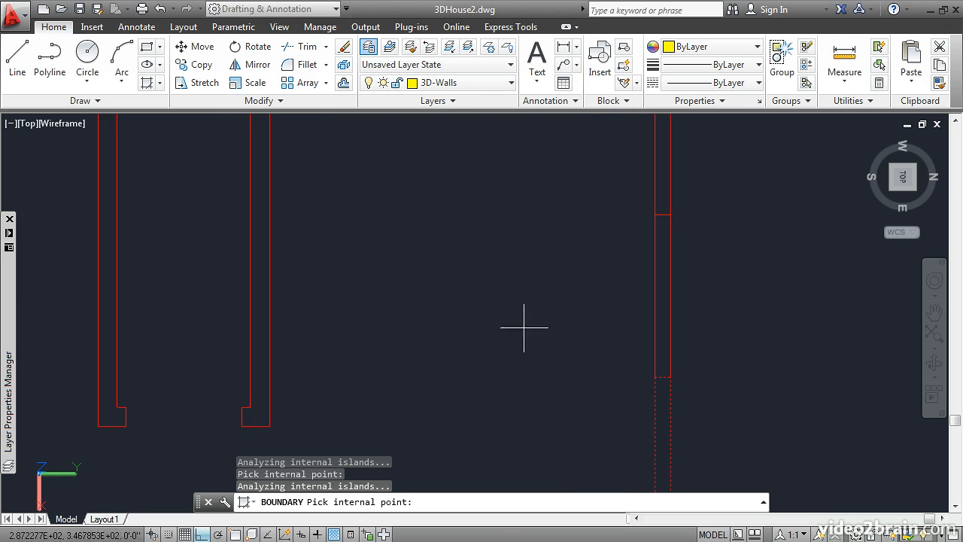
{"action": "middle_click_drag", "start_coordinate": [503, 301], "coordinate": [446, 313]}
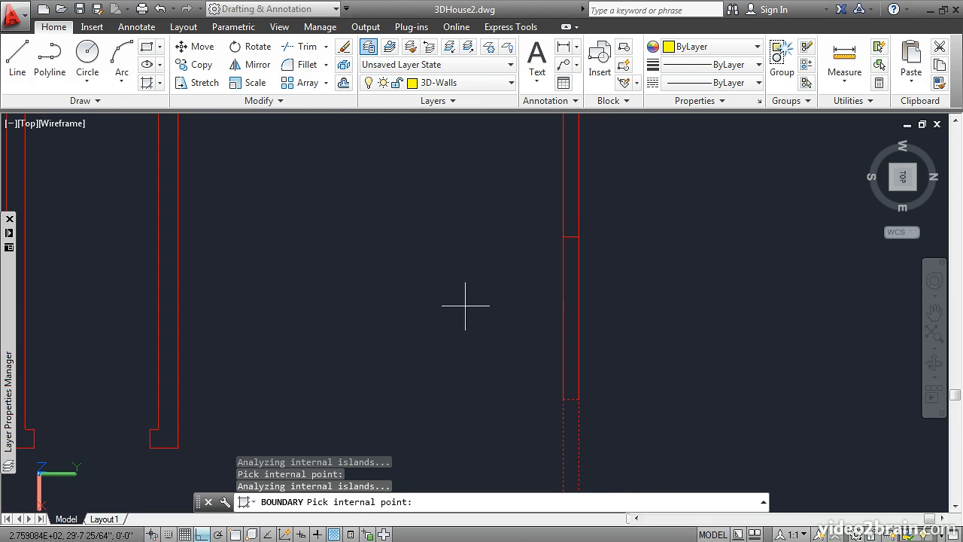
{"action": "left_click", "coordinate": [568, 295]}
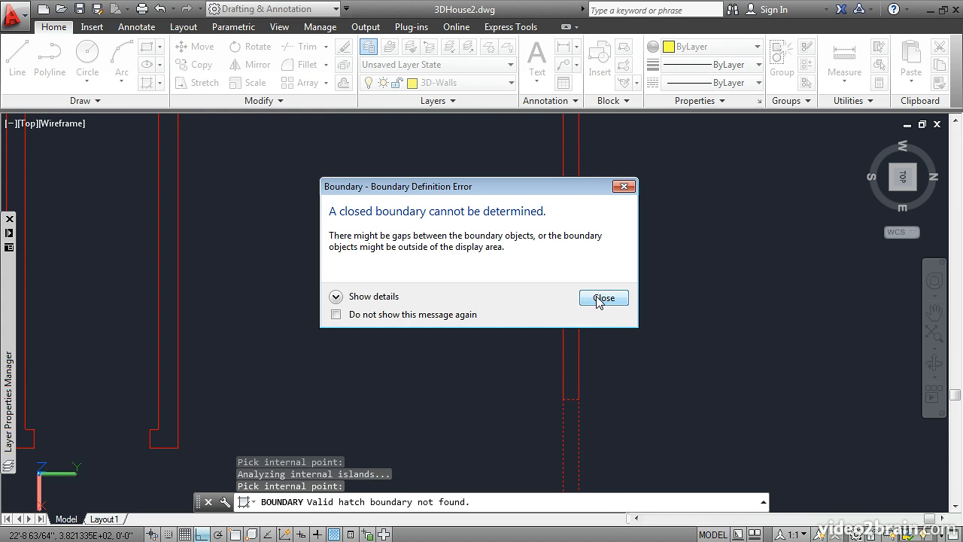
{"action": "left_click", "coordinate": [602, 298]}
{"action": "key", "text": "Return"}
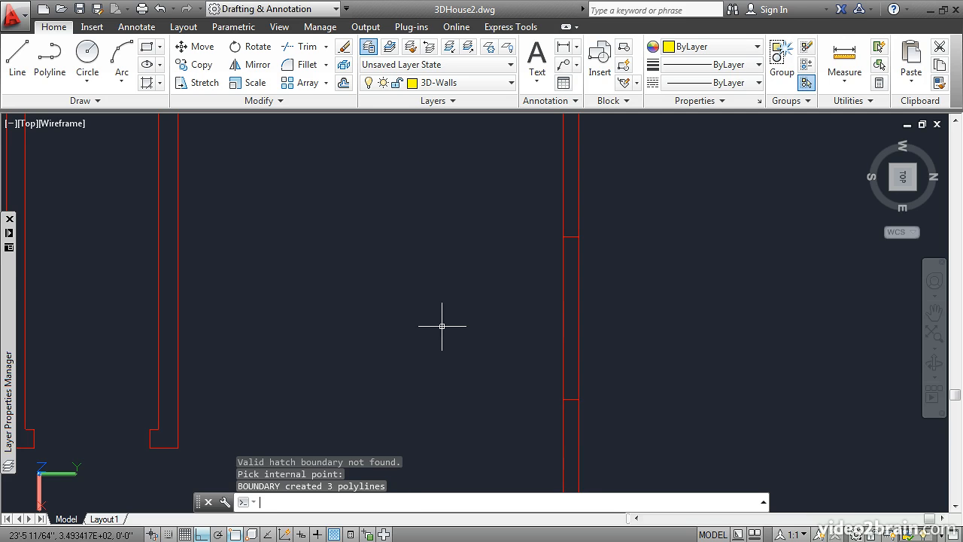
Create a boundary polyline for the north wall segment just west of the northeast corner piece
{"action": "key", "text": "Return"}
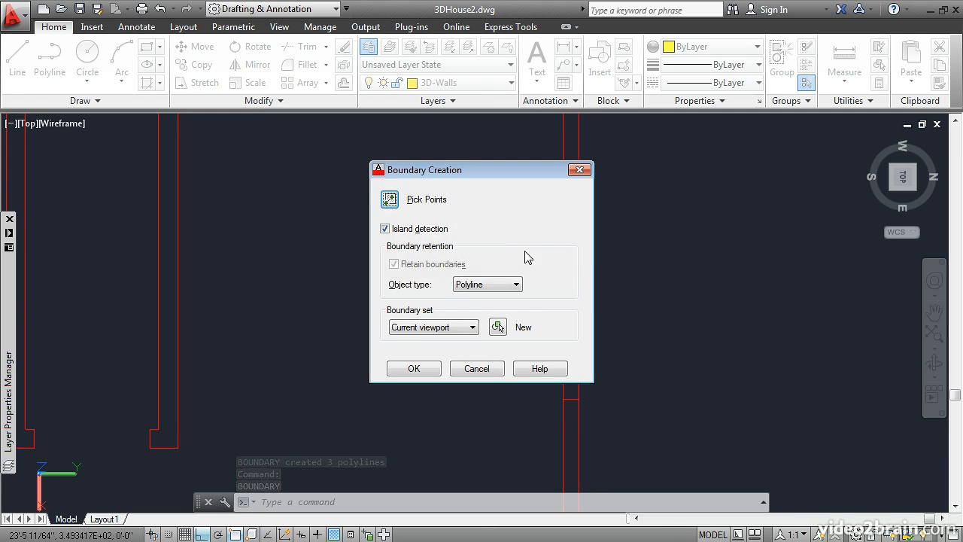
{"action": "key", "text": "alt+p"}
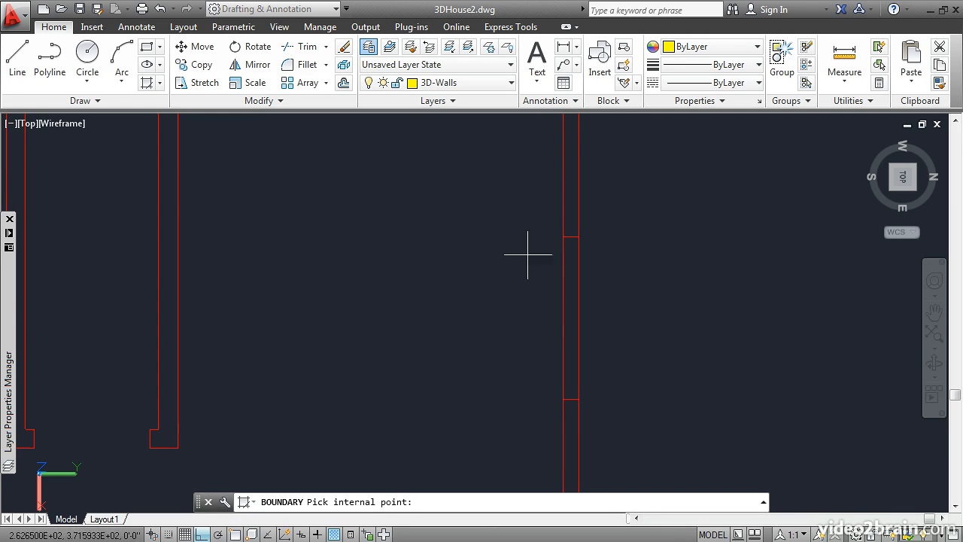
{"action": "left_click", "coordinate": [569, 281]}
{"action": "key", "text": "Return"}
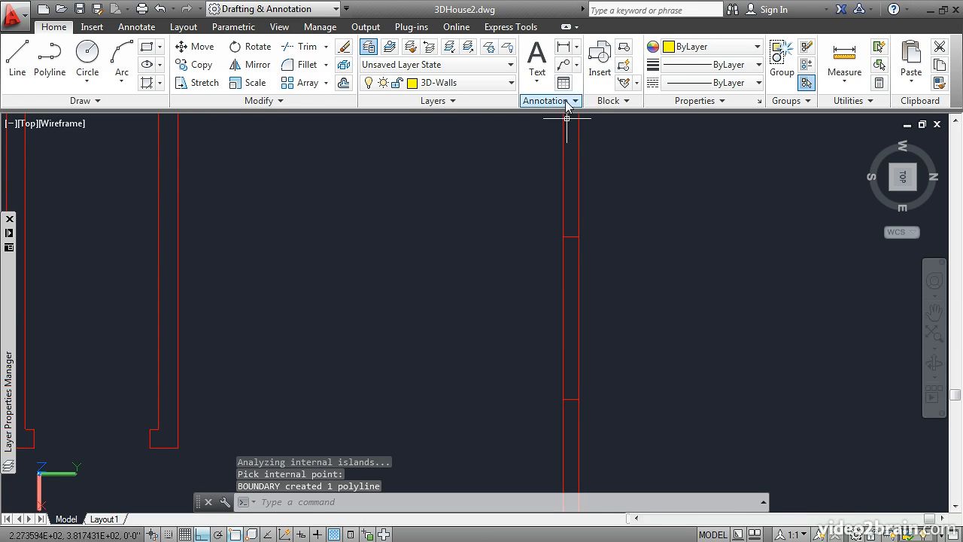
Create one boundary polyline around the branching interior partition that joins the north wall
{"action": "mouse_move", "coordinate": [482, 164]}
{"action": "middle_mouse_down"}
{"action": "mouse_move", "coordinate": [493, 347]}
{"action": "mouse_move", "coordinate": [504, 329]}
{"action": "mouse_move", "coordinate": [473, 267]}
{"action": "mouse_move", "coordinate": [476, 306]}
{"action": "middle_mouse_up"}
{"action": "scroll", "coordinate": [504, 330], "scroll_direction": "down", "scroll_amount": 2}
{"action": "scroll", "coordinate": [474, 267], "scroll_direction": "down", "scroll_amount": 2}
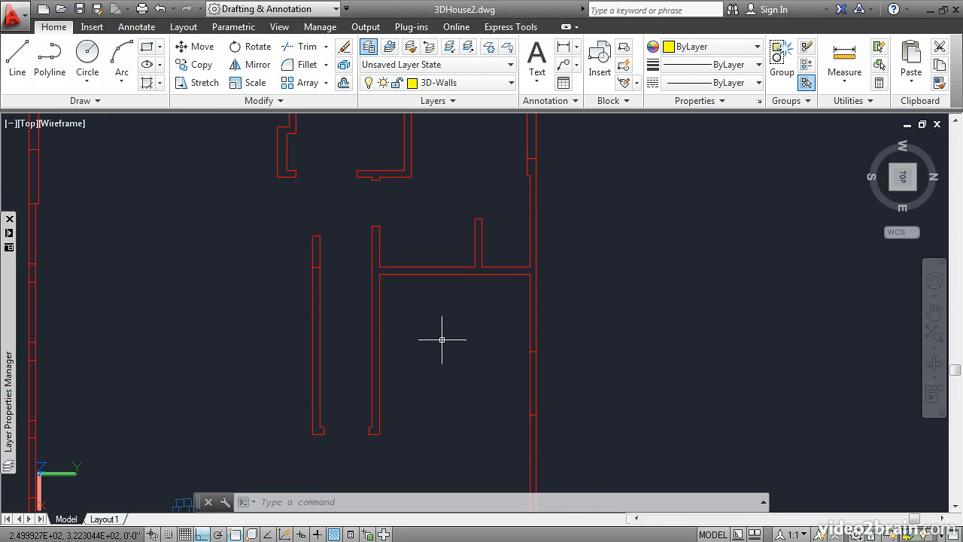
{"action": "key", "text": "Return"}
{"action": "key", "text": "Return"}
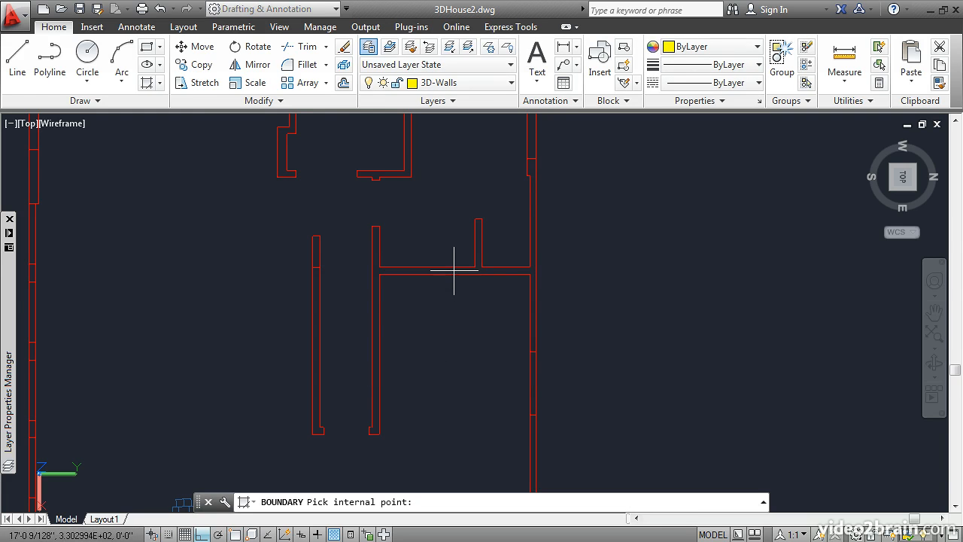
{"action": "left_click", "coordinate": [454, 269]}
{"action": "key", "text": "Return"}
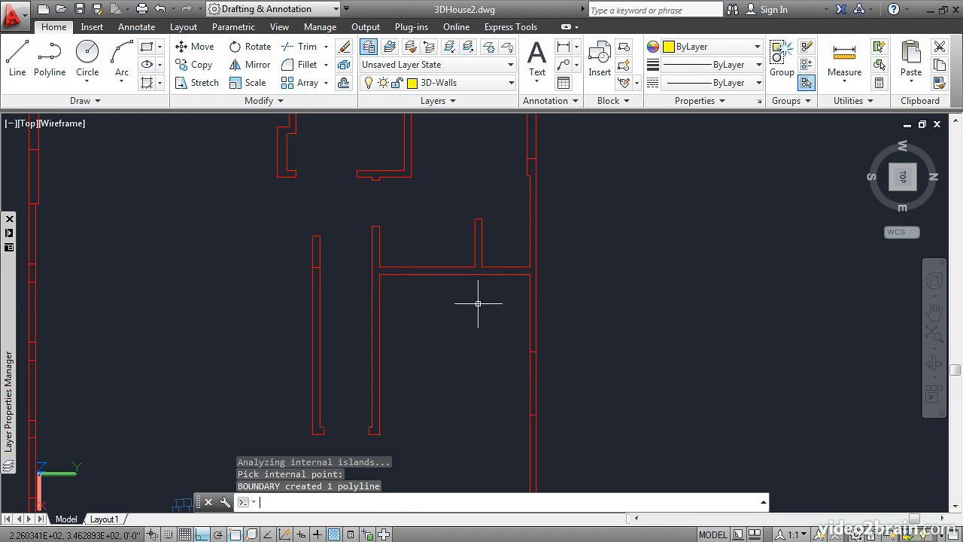
Create boundary polylines for the next north wall segment, the northwest room's walls and the two west wall segments beside the opening
{"action": "mouse_move", "coordinate": [486, 161]}
{"action": "middle_mouse_down"}
{"action": "mouse_move", "coordinate": [515, 256]}
{"action": "mouse_move", "coordinate": [510, 315]}
{"action": "middle_mouse_up"}
{"action": "key", "text": "Return"}
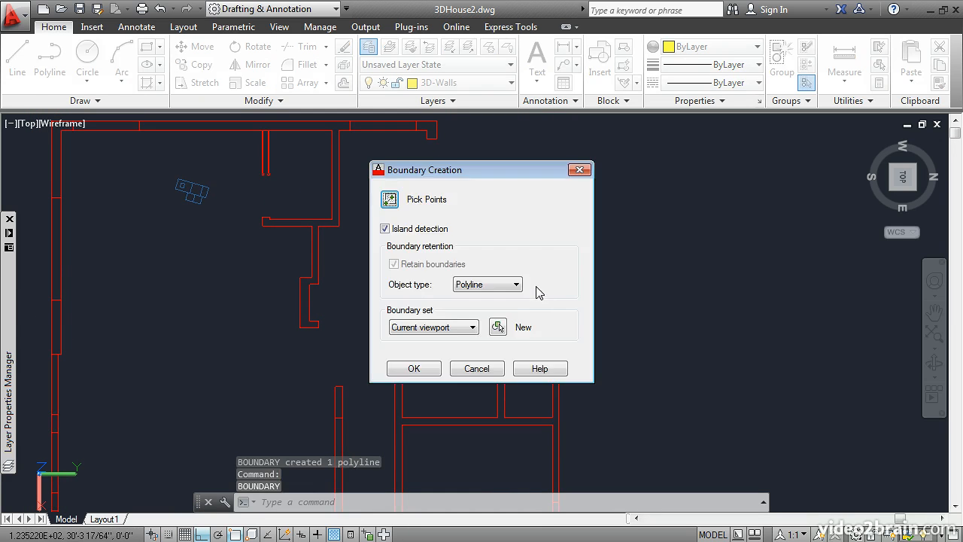
{"action": "key", "text": "Return"}
{"action": "left_click", "coordinate": [554, 274]}
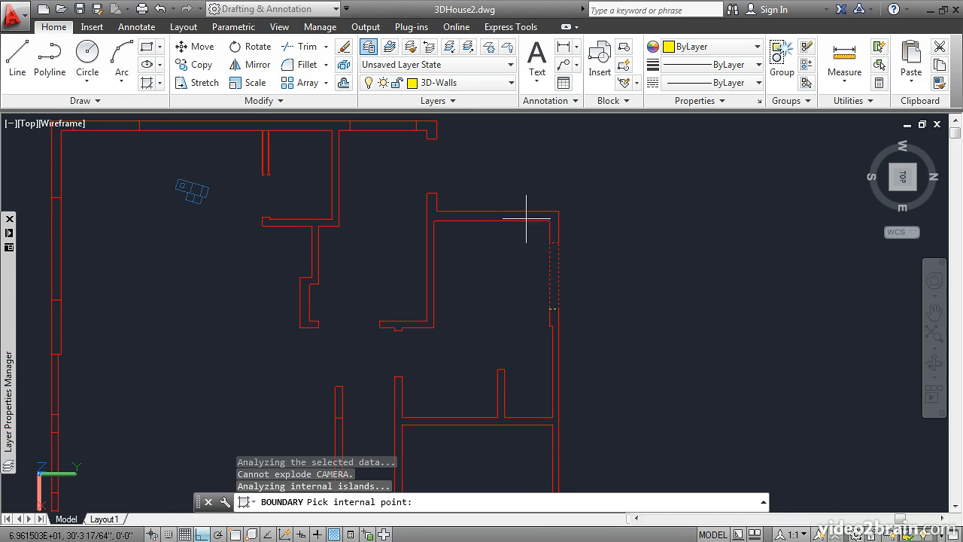
{"action": "left_click", "coordinate": [460, 213]}
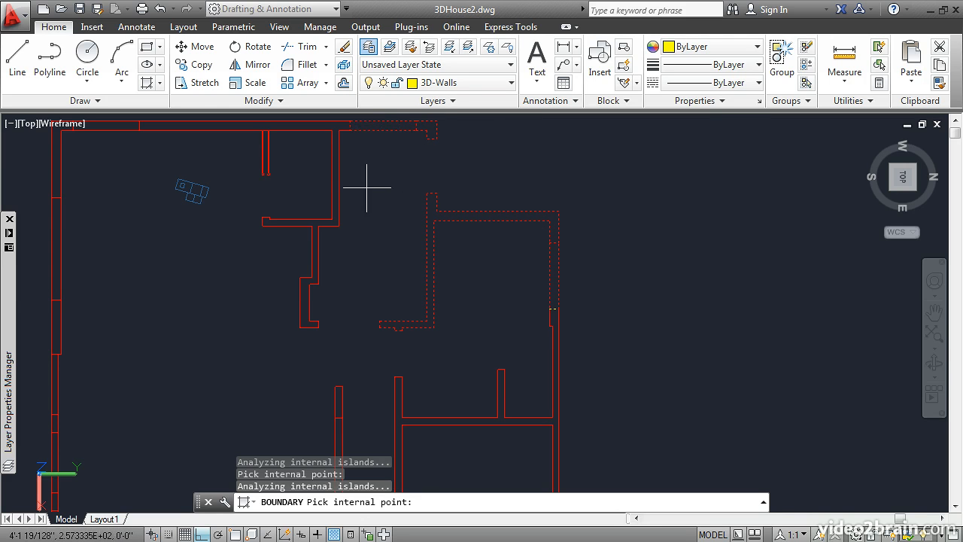
{"action": "key", "text": "Return"}
Create a boundary polyline for the long middle segment of the west wall together with its connected interior partitions
{"action": "middle_click_drag", "start_coordinate": [288, 169], "coordinate": [464, 208]}
{"action": "scroll", "coordinate": [488, 213], "scroll_direction": "up", "scroll_amount": 1}
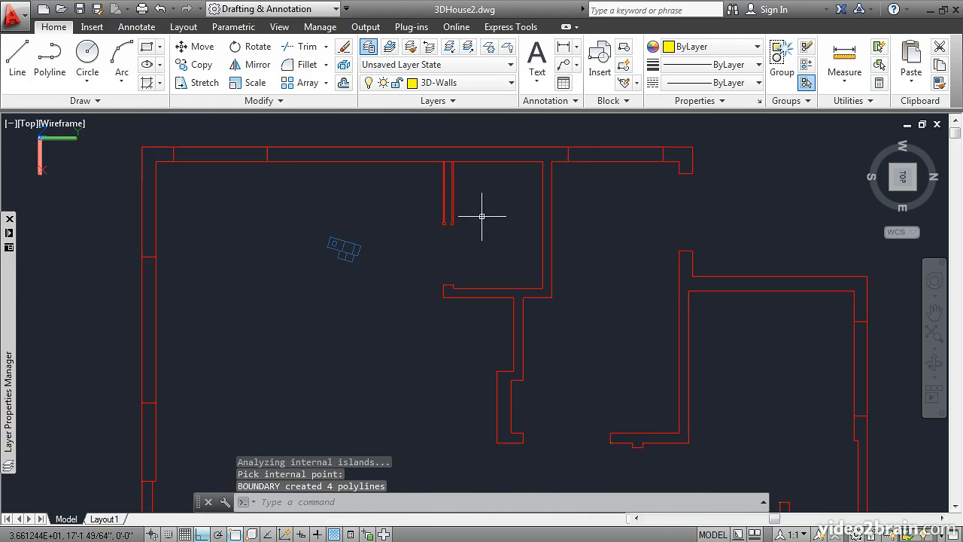
{"action": "key", "text": "Return"}
{"action": "key", "text": "Return"}
{"action": "left_click", "coordinate": [517, 156]}
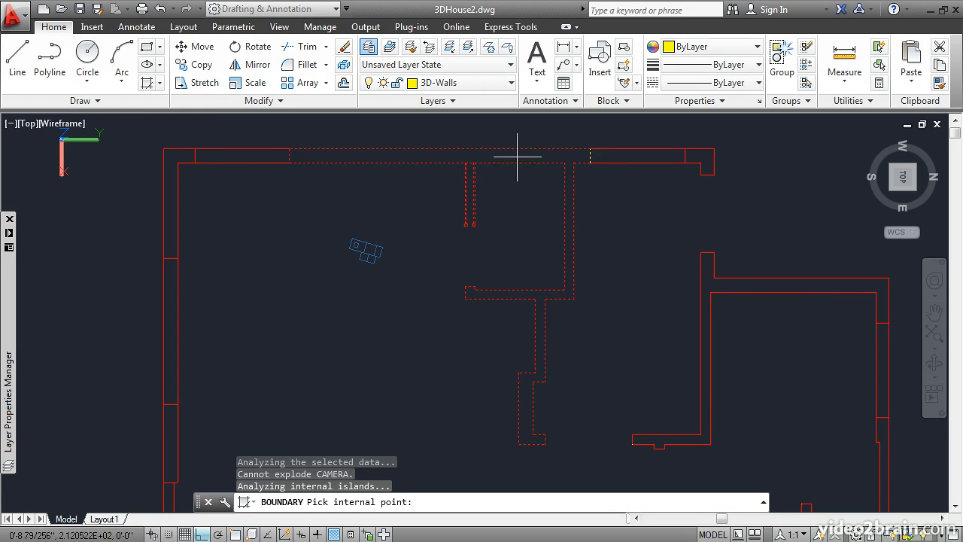
{"action": "key", "text": "Return"}
{"action": "key", "text": "Return"}
{"action": "key", "text": "Return"}
Create boundary polylines for the short west wall segment, the southwest corner piece and the two adjoining south wall segments
{"action": "left_click", "coordinate": [224, 155]}
{"action": "left_click", "coordinate": [171, 157]}
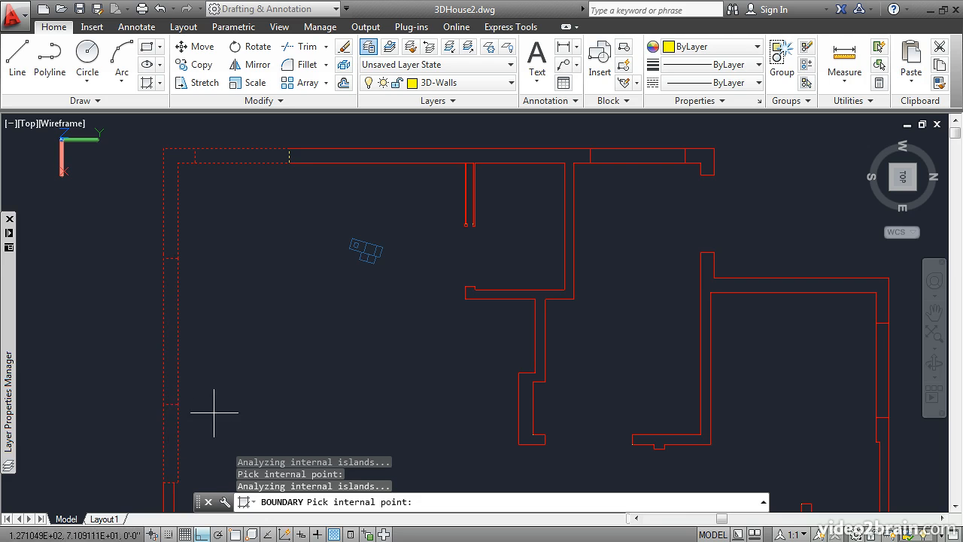
{"action": "key", "text": "Return"}
Create boundary polylines for the consecutive segments along the middle of the south wall
{"action": "middle_click_drag", "start_coordinate": [241, 404], "coordinate": [299, 144]}
{"action": "middle_click_drag", "start_coordinate": [304, 272], "coordinate": [260, 189]}
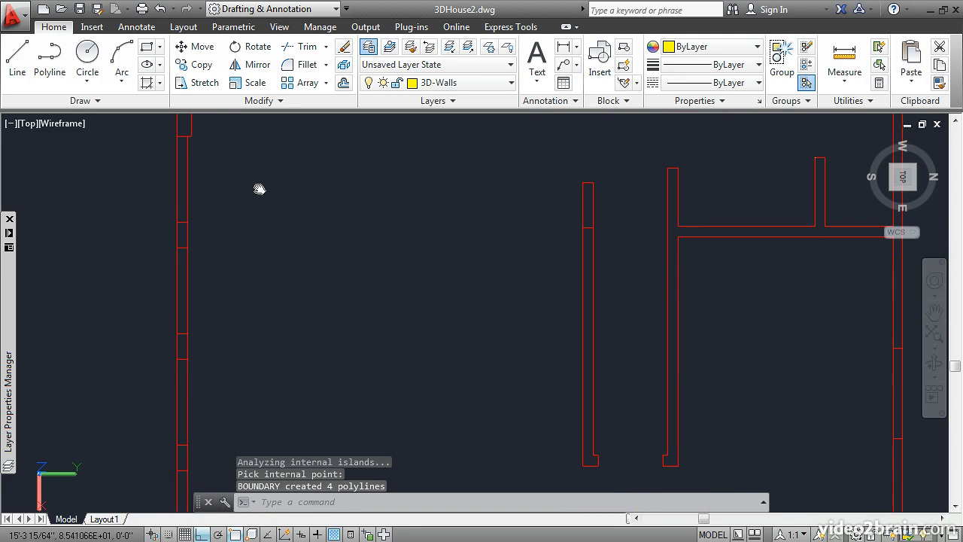
{"action": "key", "text": "Return"}
{"action": "key", "text": "Return"}
{"action": "left_click", "coordinate": [182, 201]}
{"action": "left_click", "coordinate": [183, 237]}
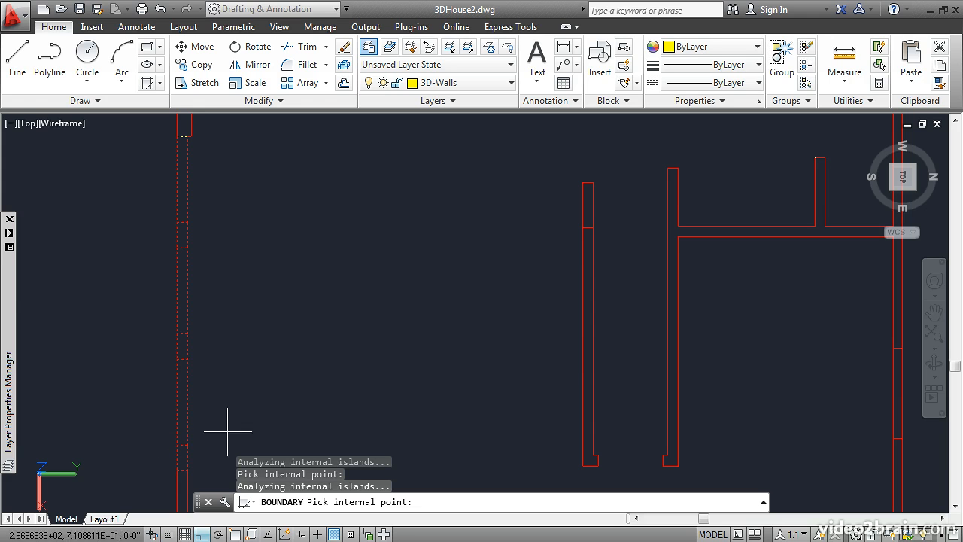
{"action": "scroll", "coordinate": [307, 380], "scroll_direction": "down", "scroll_amount": 4}
{"action": "key", "text": "Return"}
{"action": "key", "text": "Return"}
Create boundary polylines for the last south wall segments and the southeast corner piece
{"action": "left_click", "coordinate": [211, 339]}
{"action": "left_click", "coordinate": [225, 382]}
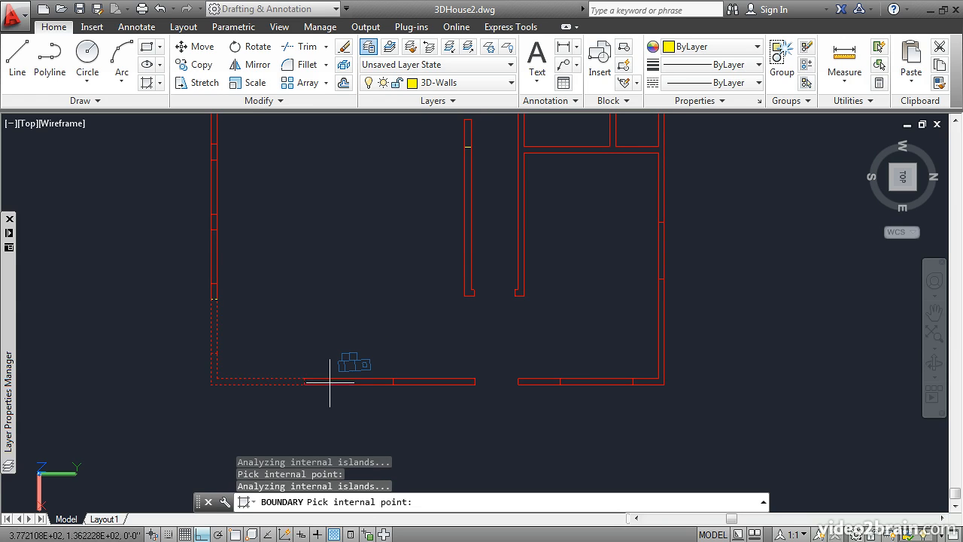
{"action": "key", "text": "Return"}
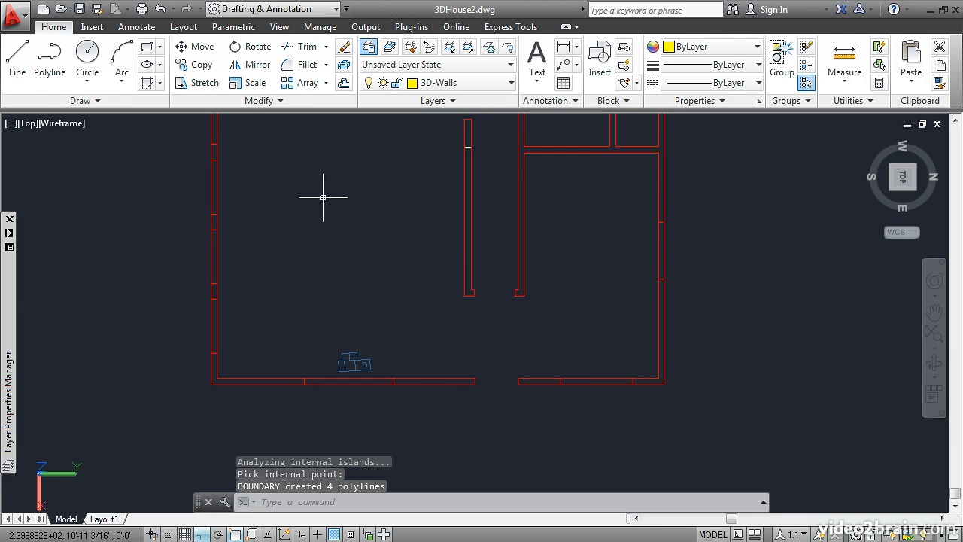
Turn off the A-Walls layer
{"action": "scroll", "coordinate": [347, 175], "scroll_direction": "down", "scroll_amount": 2}
{"action": "middle_click_drag", "start_coordinate": [348, 176], "coordinate": [415, 286]}
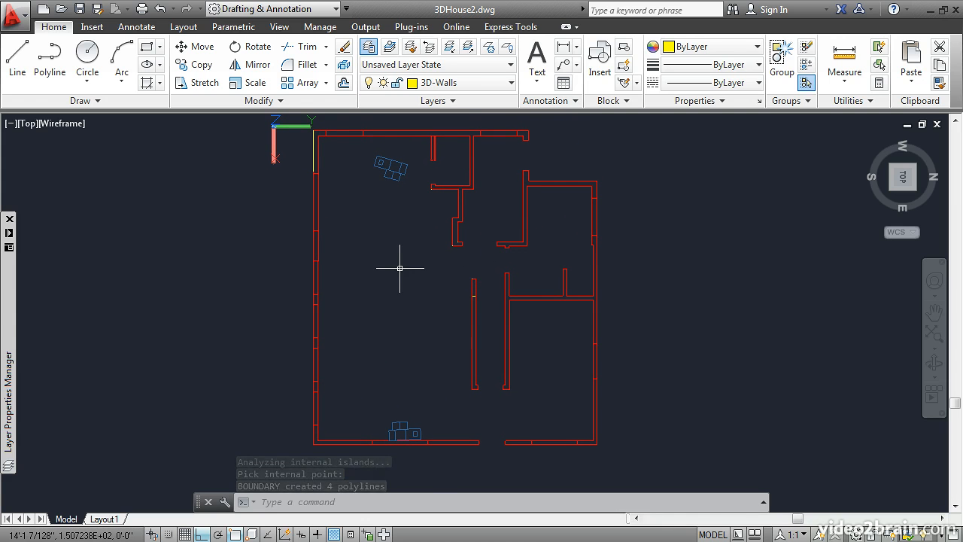
{"action": "mouse_move", "coordinate": [12, 316]}
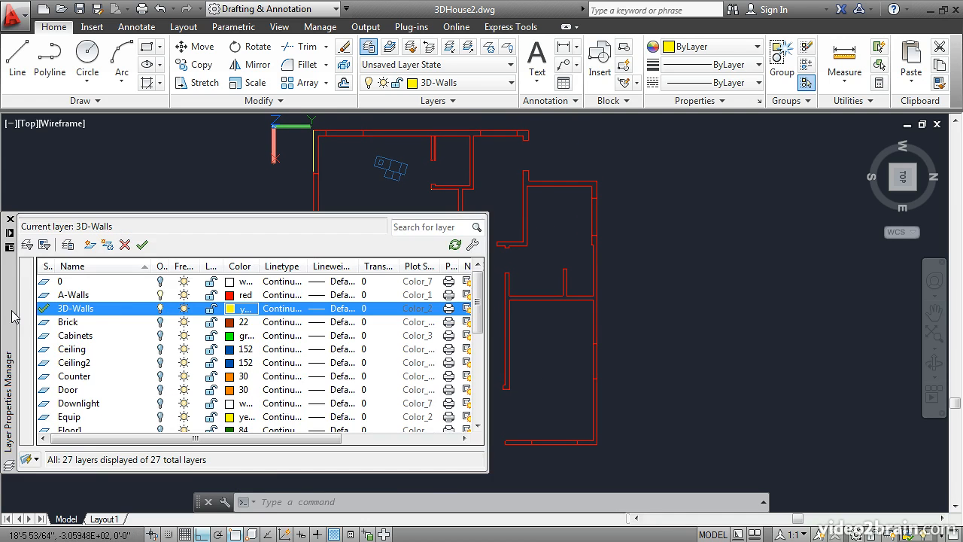
{"action": "left_click", "coordinate": [160, 295]}
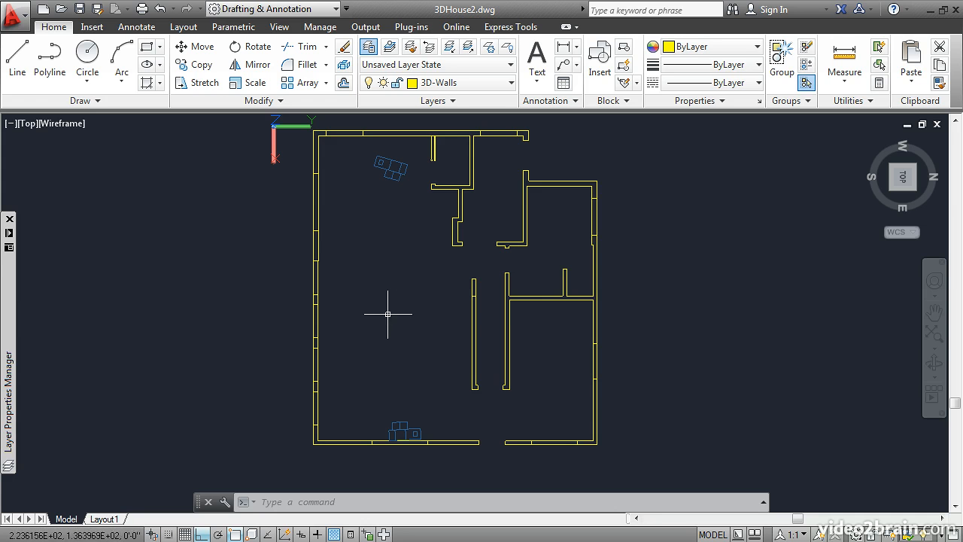
Orbit to an angled 3D view of the floor plan and turn on the Window-Frame layer
{"action": "middle_click_drag", "start_coordinate": [393, 350], "coordinate": [426, 271], "text": "shift"}
{"action": "scroll", "coordinate": [445, 344], "scroll_direction": "up", "scroll_amount": 3}
{"action": "middle_click_drag", "start_coordinate": [445, 343], "coordinate": [424, 260]}
{"action": "scroll", "coordinate": [426, 261], "scroll_direction": "down", "scroll_amount": 4}
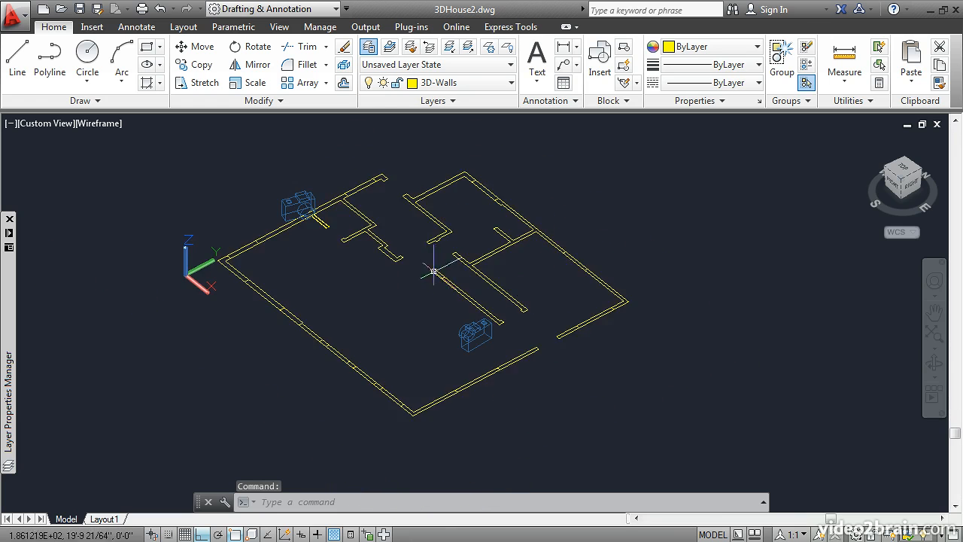
{"action": "scroll", "coordinate": [491, 329], "scroll_direction": "up", "scroll_amount": 2}
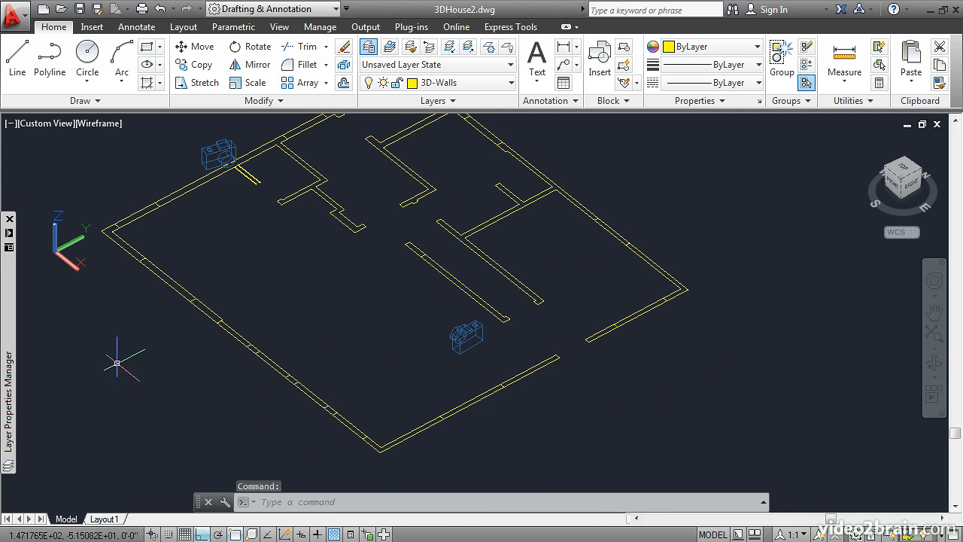
{"action": "mouse_move", "coordinate": [9, 367]}
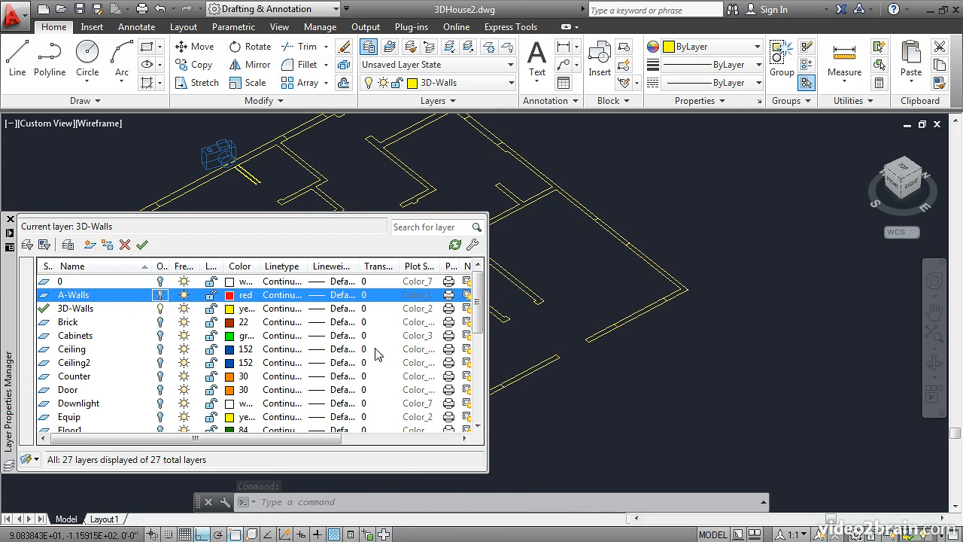
{"action": "scroll", "coordinate": [151, 394], "scroll_direction": "down", "scroll_amount": 5}
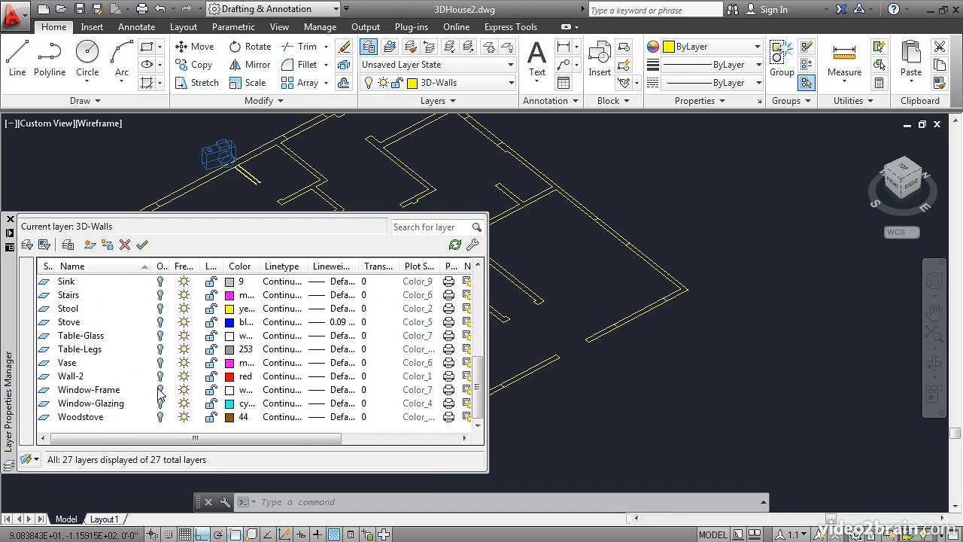
{"action": "left_click", "coordinate": [159, 390]}
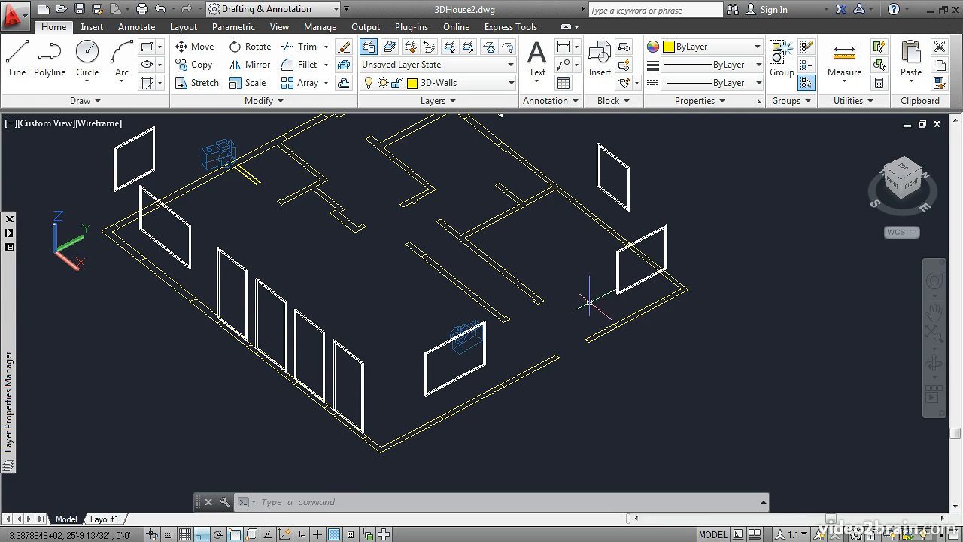
Switch the workspace to 3D Basics
{"action": "scroll", "coordinate": [589, 301], "scroll_direction": "up", "scroll_amount": 2}
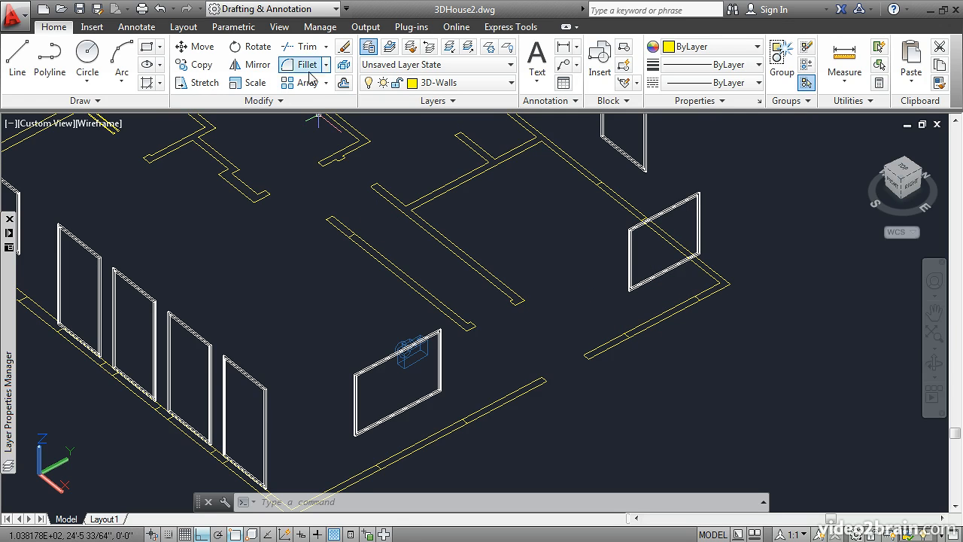
{"action": "left_click", "coordinate": [308, 12]}
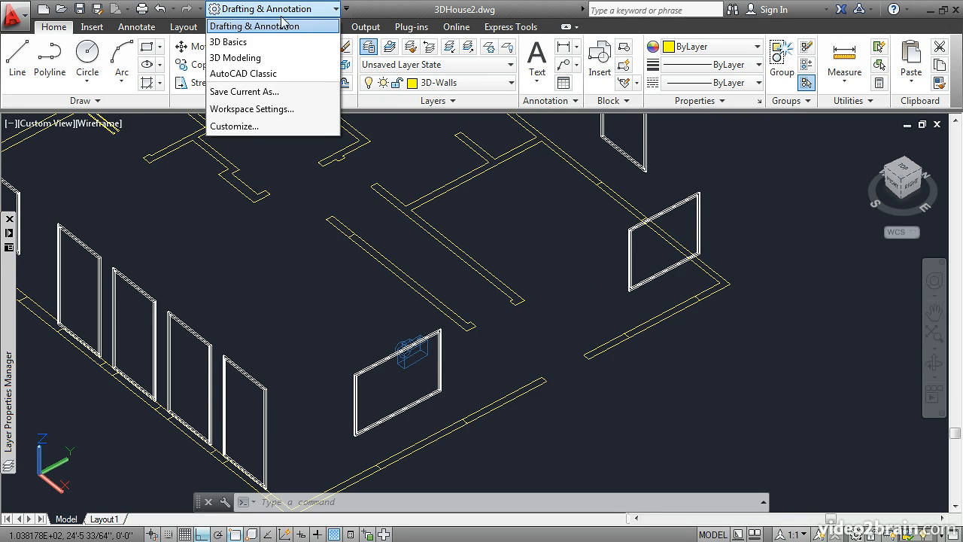
{"action": "left_click", "coordinate": [244, 45]}
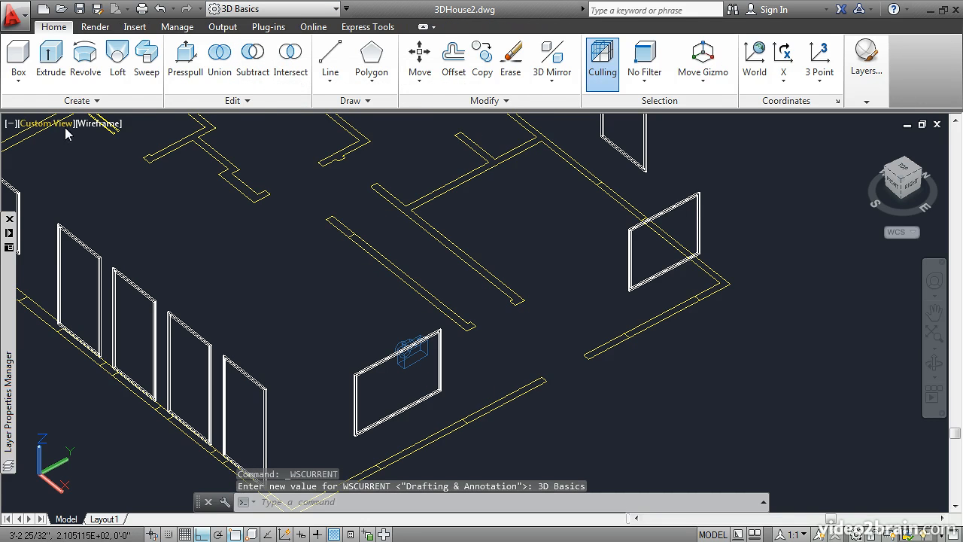
For an Extrude, select the east wall segment north of the doorway, the northeast corner, the branching north wall segment and the northwest walls
{"action": "left_click", "coordinate": [52, 58]}
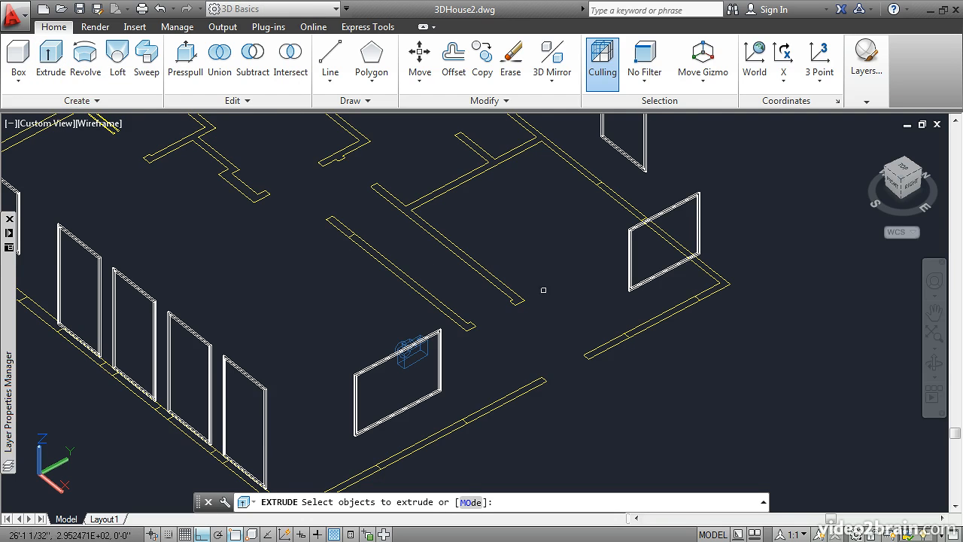
{"action": "left_click", "coordinate": [607, 340]}
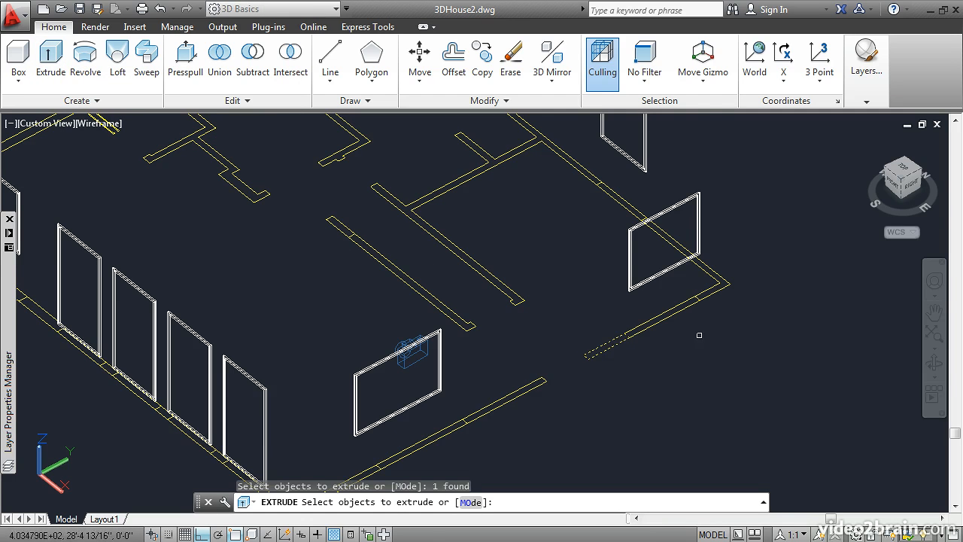
{"action": "left_click", "coordinate": [719, 289]}
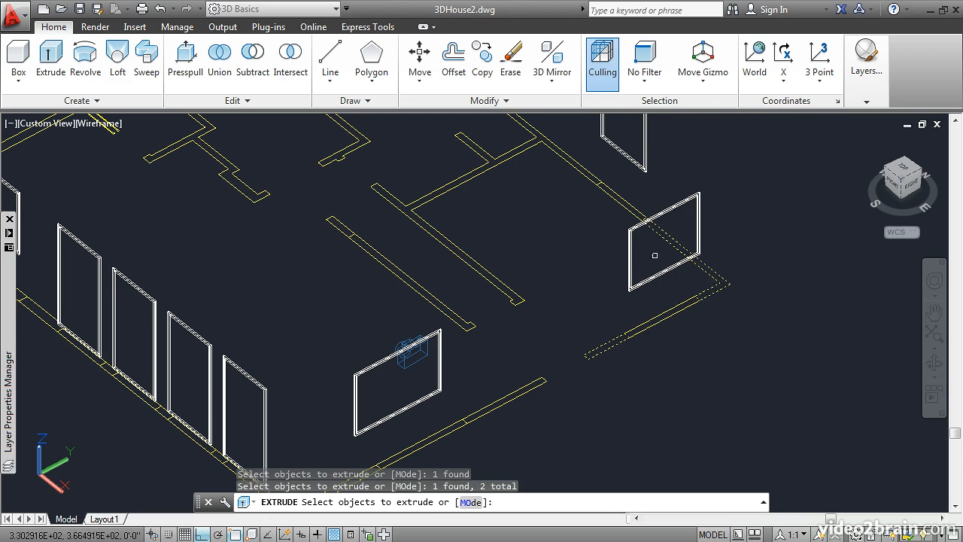
{"action": "middle_click_drag", "start_coordinate": [568, 226], "coordinate": [657, 352]}
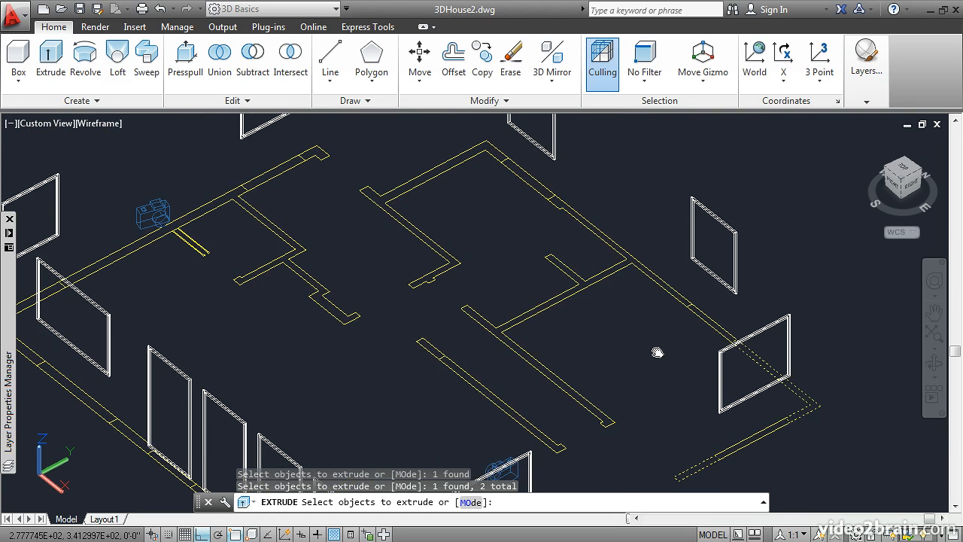
{"action": "left_click", "coordinate": [642, 274]}
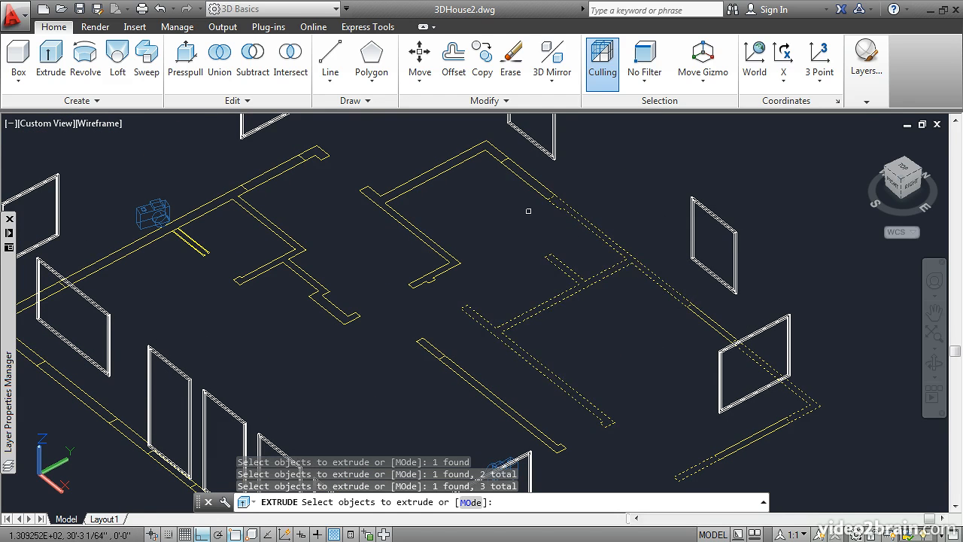
{"action": "scroll", "coordinate": [529, 213], "scroll_direction": "up", "scroll_amount": 2}
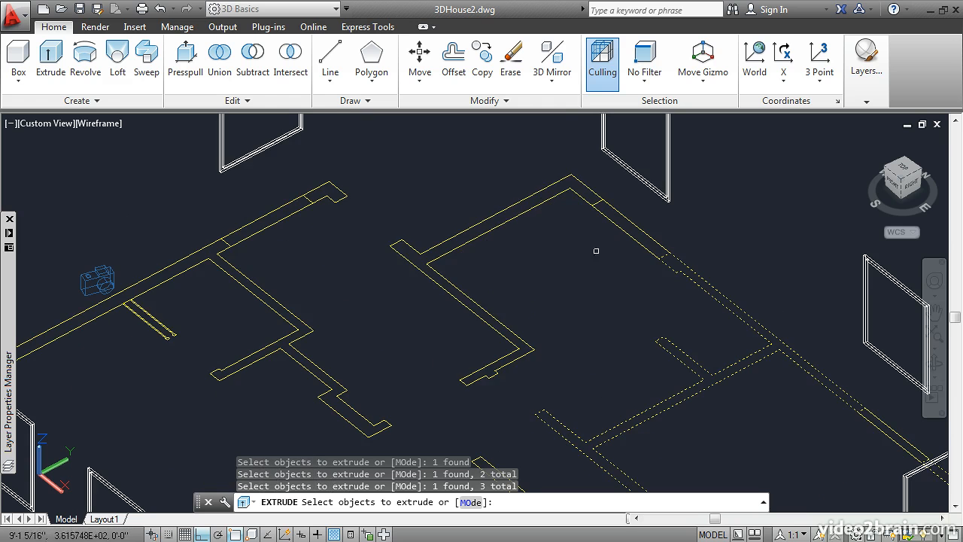
{"action": "left_click", "coordinate": [543, 203]}
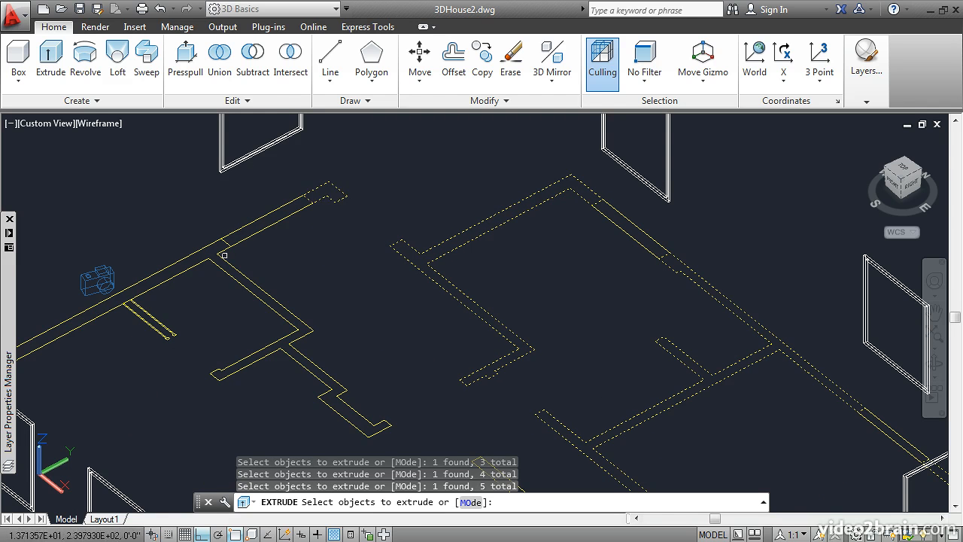
Add the long west wall segment with its partitions, the southwest corner piece and the adjacent solid south wall segments to the Extrude selection
{"action": "left_click", "coordinate": [202, 262]}
{"action": "middle_click_drag", "start_coordinate": [194, 304], "coordinate": [362, 206]}
{"action": "left_click", "coordinate": [173, 261]}
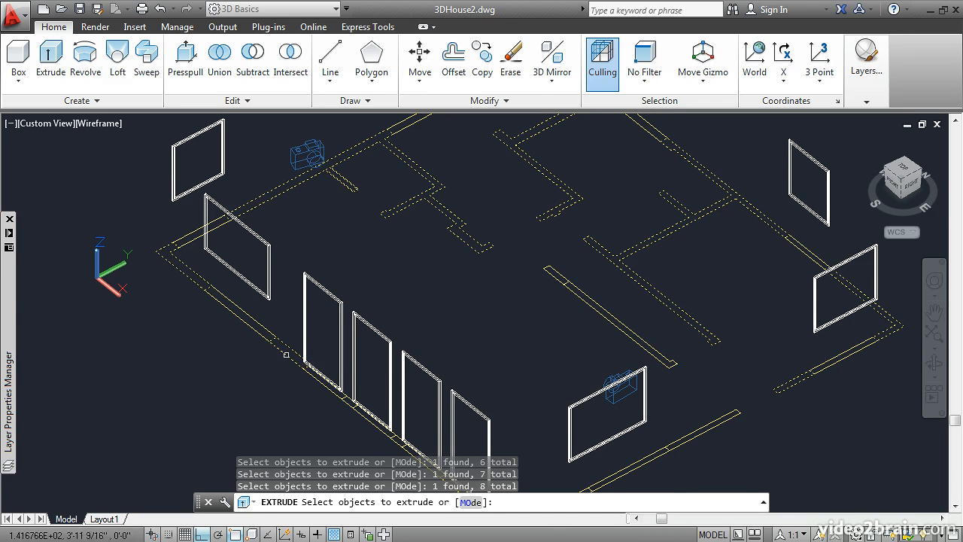
{"action": "left_click", "coordinate": [347, 403]}
{"action": "middle_click_drag", "start_coordinate": [339, 419], "coordinate": [256, 313]}
{"action": "scroll", "coordinate": [256, 313], "scroll_direction": "up", "scroll_amount": 2}
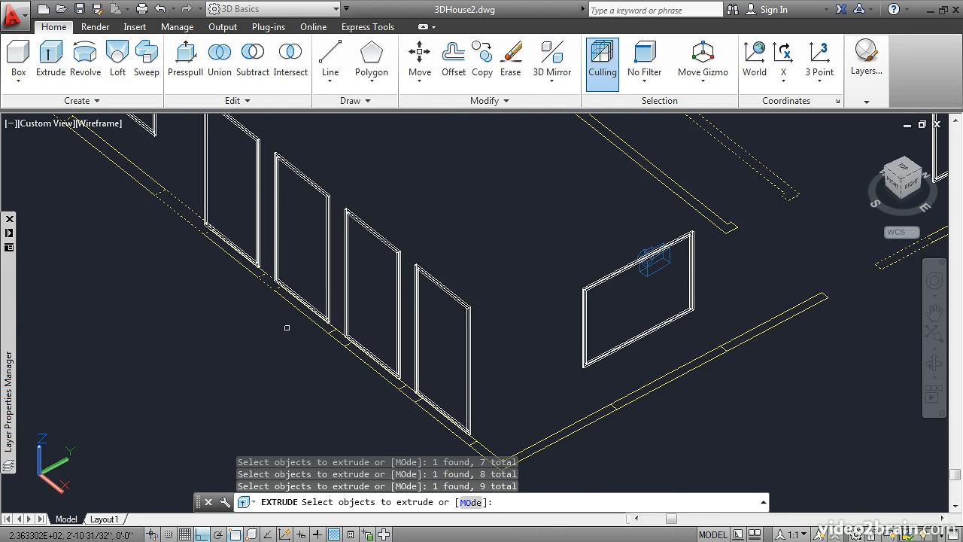
Add the remaining south wall piers, the southeast corner piece and the east wall segment south of the doorway to the Extrude selection
{"action": "left_click", "coordinate": [340, 342]}
{"action": "left_click", "coordinate": [406, 400]}
{"action": "left_click", "coordinate": [553, 436]}
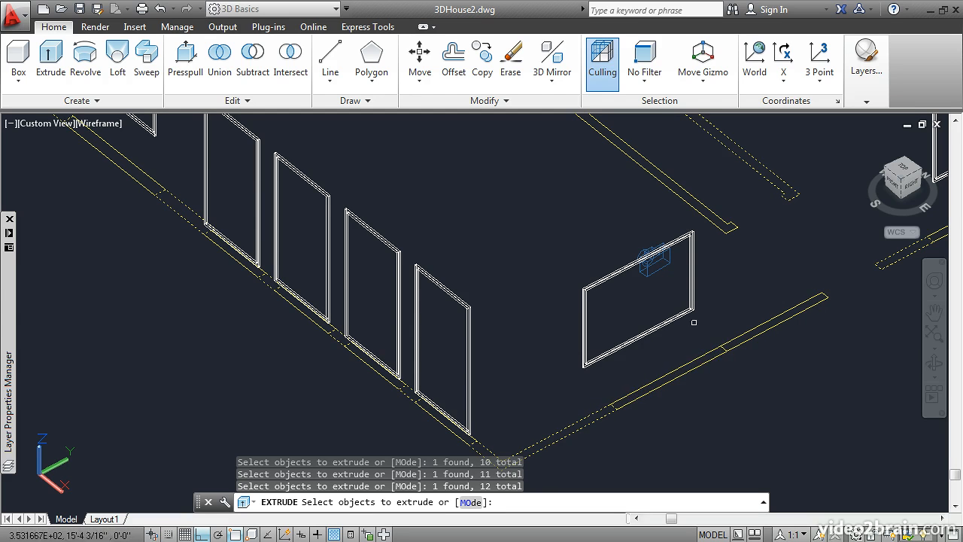
{"action": "left_click", "coordinate": [741, 335]}
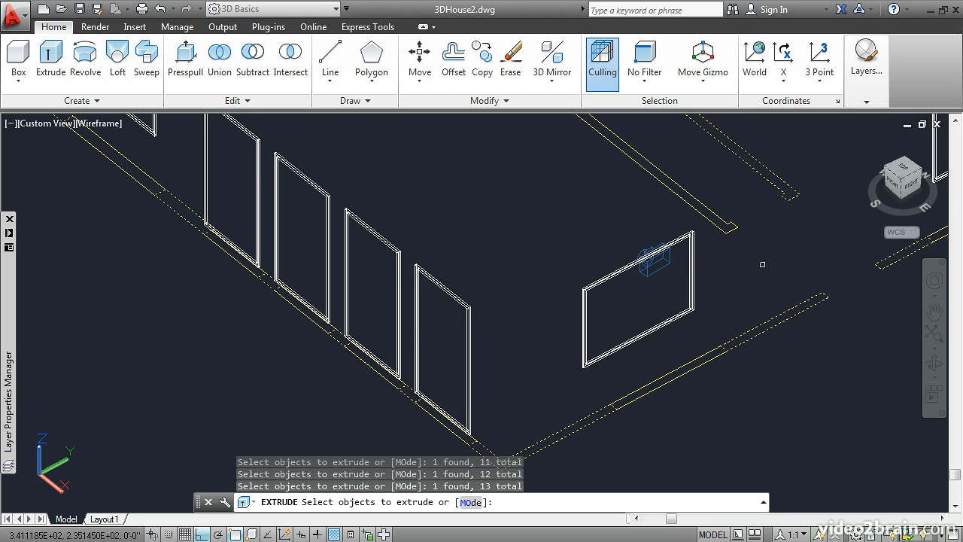
Add the freestanding interior partition to the selection and extrude all selected wall boundaries to a height of 8'
{"action": "scroll", "coordinate": [766, 249], "scroll_direction": "down", "scroll_amount": 3}
{"action": "middle_click_drag", "start_coordinate": [764, 218], "coordinate": [598, 296]}
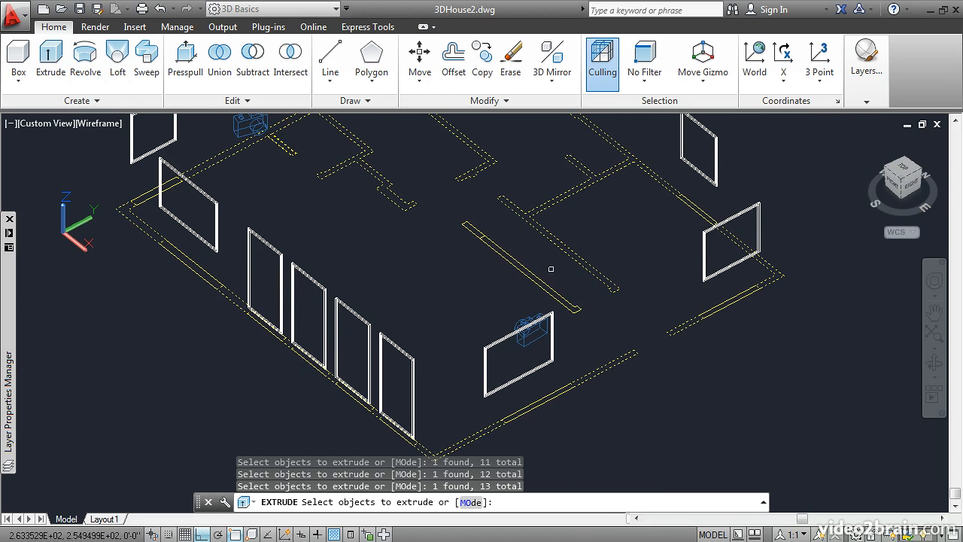
{"action": "left_click", "coordinate": [526, 269]}
{"action": "key", "text": "Return"}
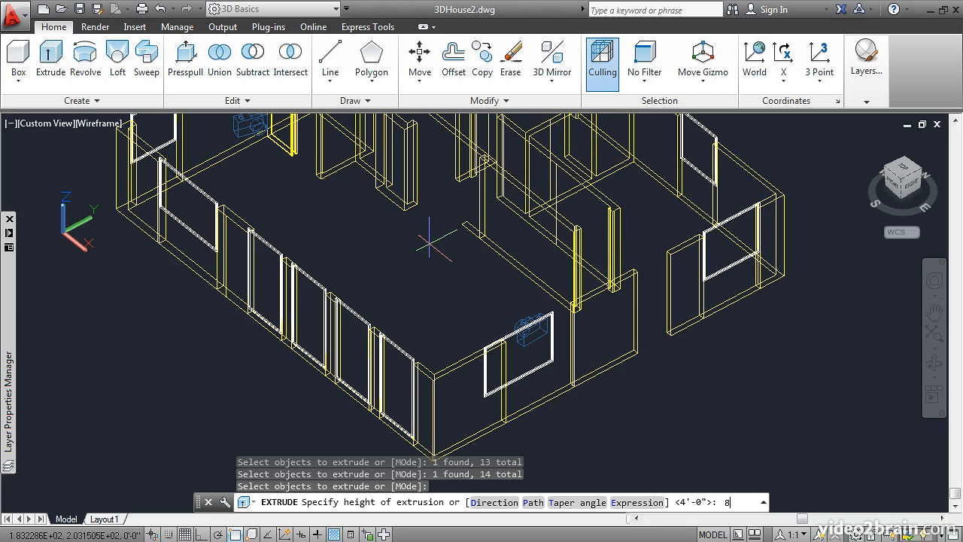
{"action": "type", "text": "8"}
{"action": "key", "text": "Return"}
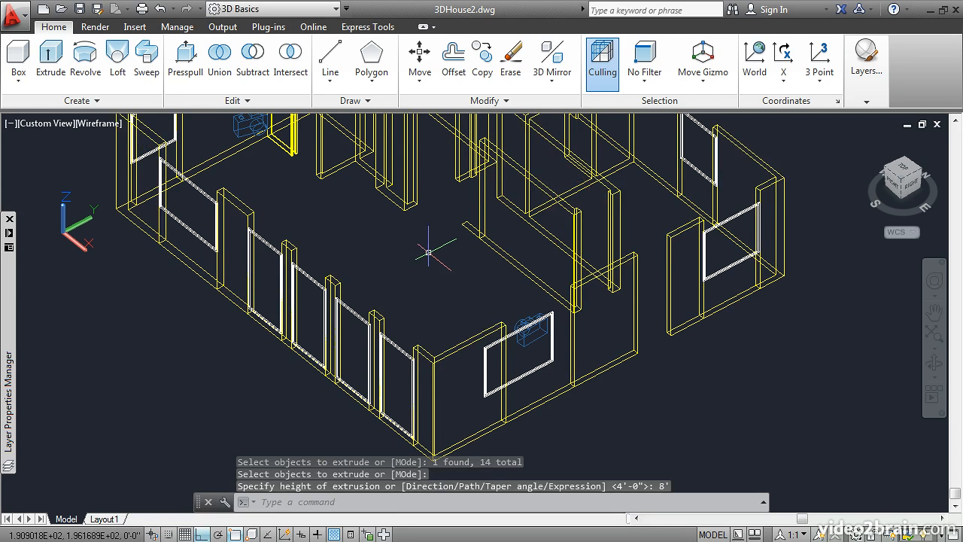
For a second Extrude, select the wall boundaries beneath the two east wall windows and the two north wall windows
{"action": "middle_click_drag", "start_coordinate": [452, 273], "coordinate": [310, 271], "text": "shift"}
{"action": "middle_click_drag", "start_coordinate": [445, 302], "coordinate": [324, 216]}
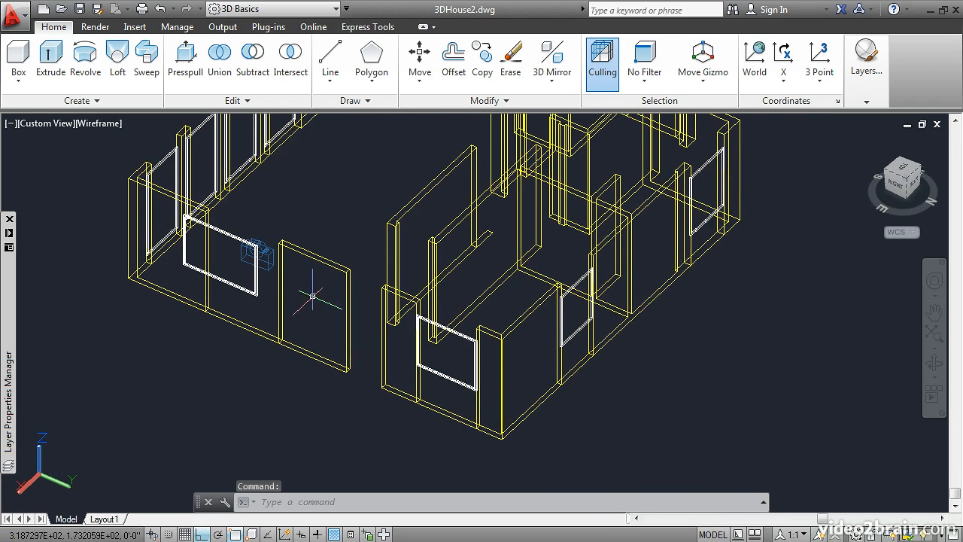
{"action": "left_click", "coordinate": [51, 60]}
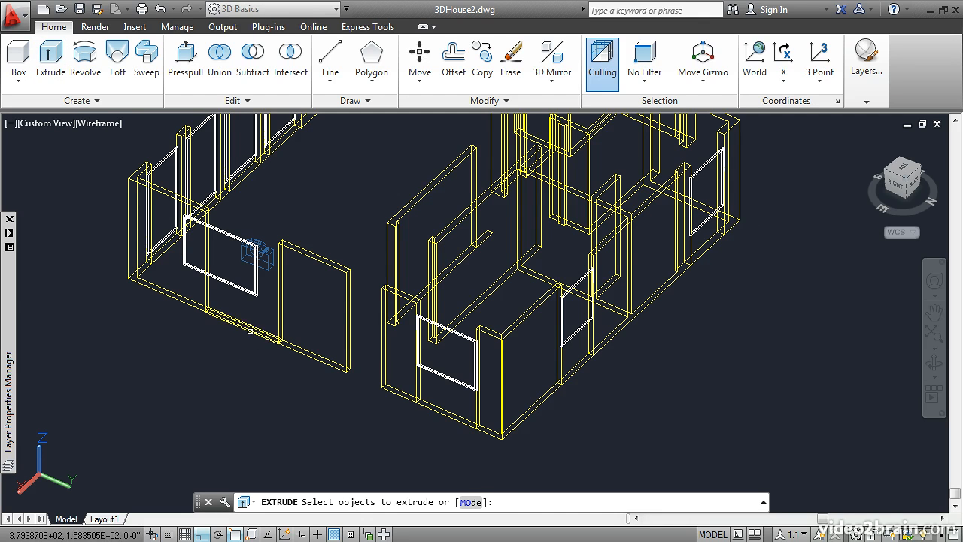
{"action": "left_click", "coordinate": [250, 331]}
{"action": "left_click", "coordinate": [450, 415]}
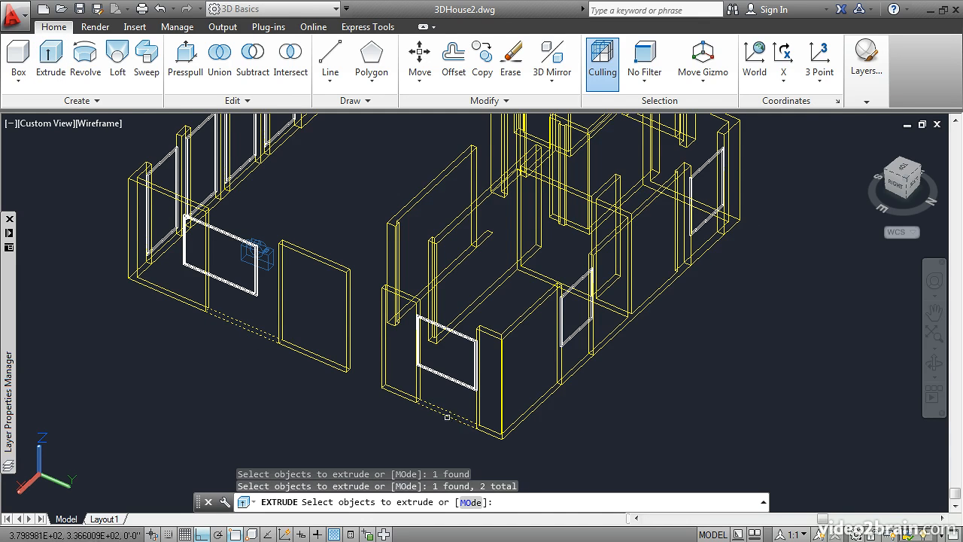
{"action": "left_click", "coordinate": [581, 367]}
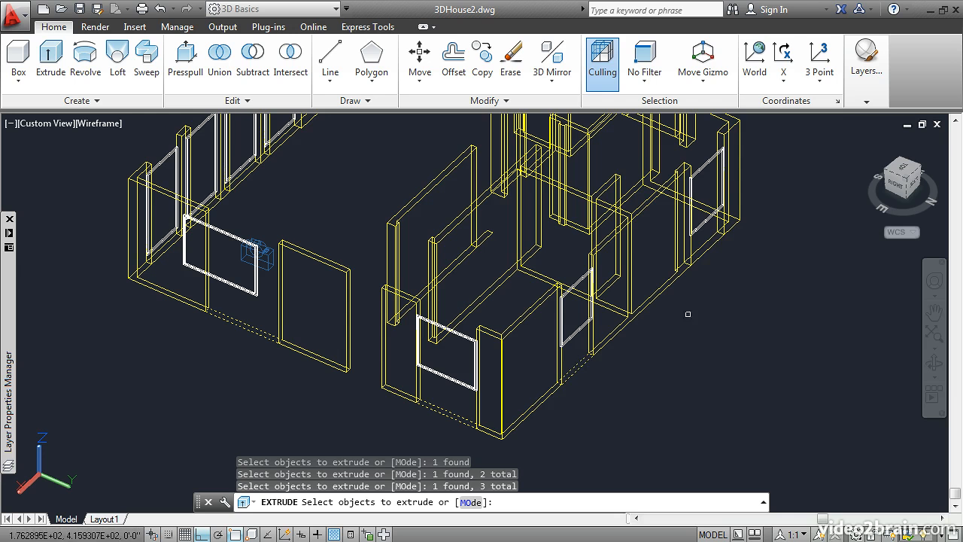
{"action": "left_click", "coordinate": [709, 248]}
Add the wall boundaries beneath the two west wall windows and the westernmost south wall window to the Extrude selection
{"action": "scroll", "coordinate": [640, 187], "scroll_direction": "up", "scroll_amount": 3}
{"action": "middle_click_drag", "start_coordinate": [640, 187], "coordinate": [579, 410]}
{"action": "scroll", "coordinate": [579, 410], "scroll_direction": "down", "scroll_amount": 4}
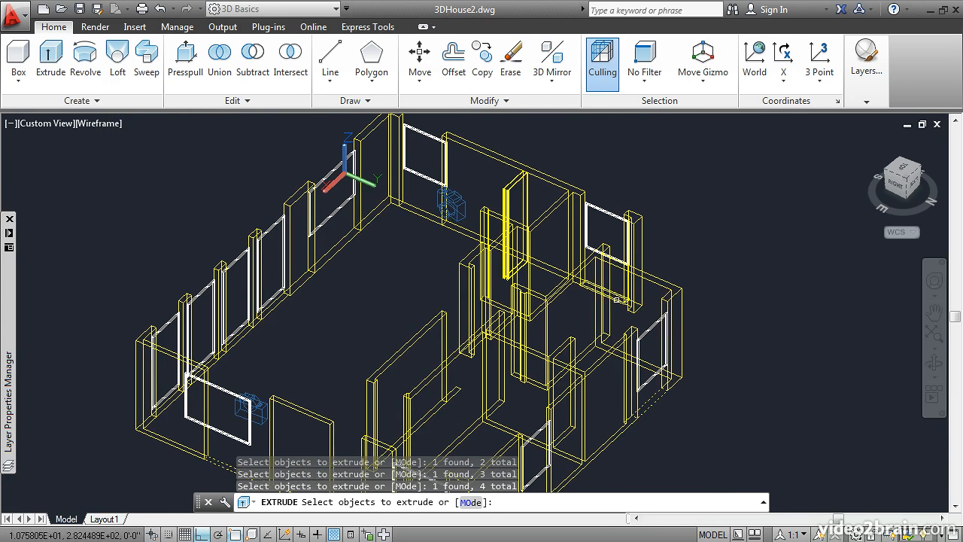
{"action": "left_click", "coordinate": [342, 249]}
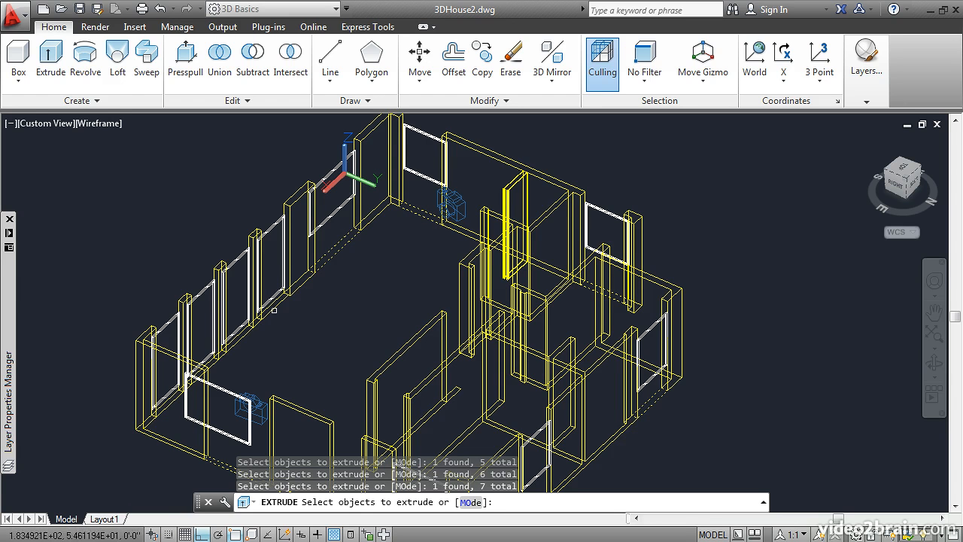
Extrude the selected under-window boundaries up to the bottom corner endpoint of the east wall's northern window frame
{"action": "middle_click_drag", "start_coordinate": [334, 359], "coordinate": [415, 260]}
{"action": "scroll", "coordinate": [454, 387], "scroll_direction": "up", "scroll_amount": 1}
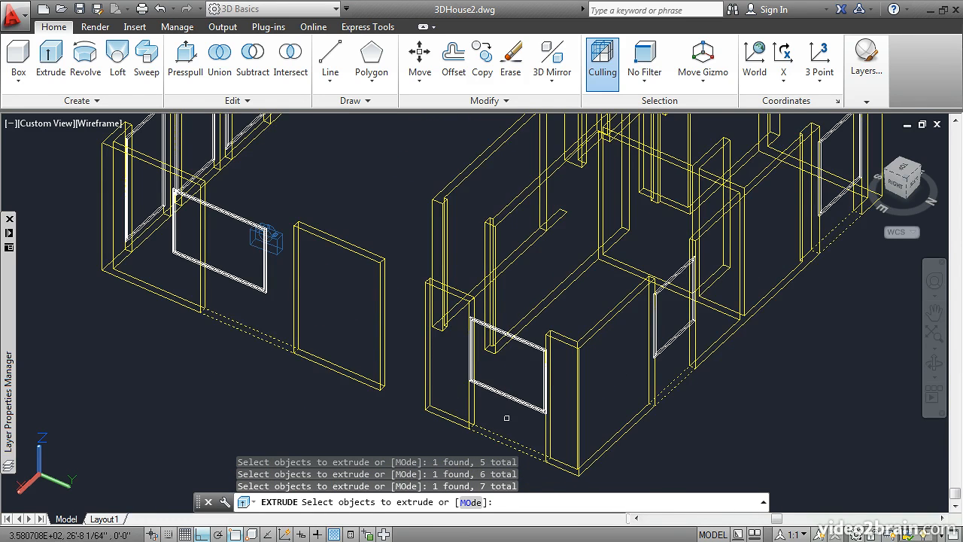
{"action": "key", "text": "Return"}
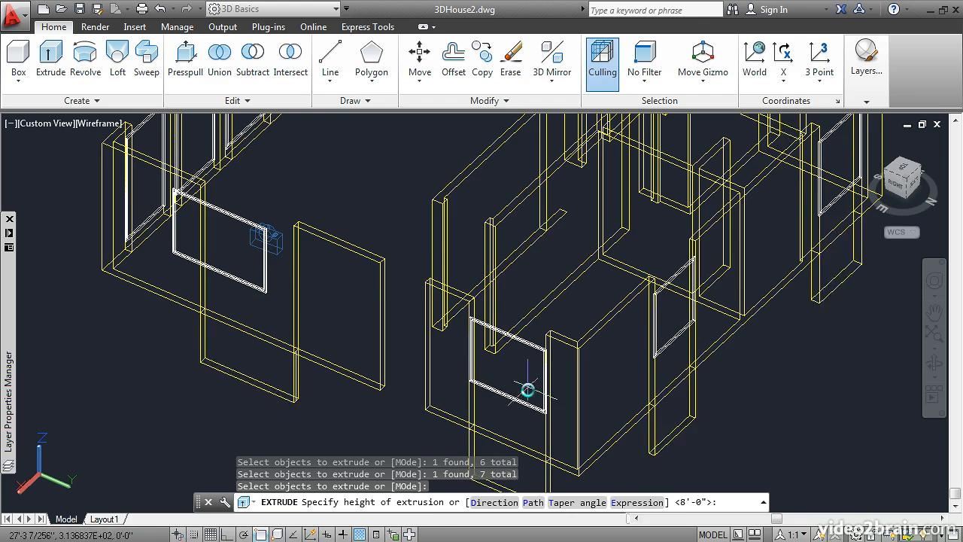
{"action": "scroll", "coordinate": [530, 374], "scroll_direction": "up", "scroll_amount": 8}
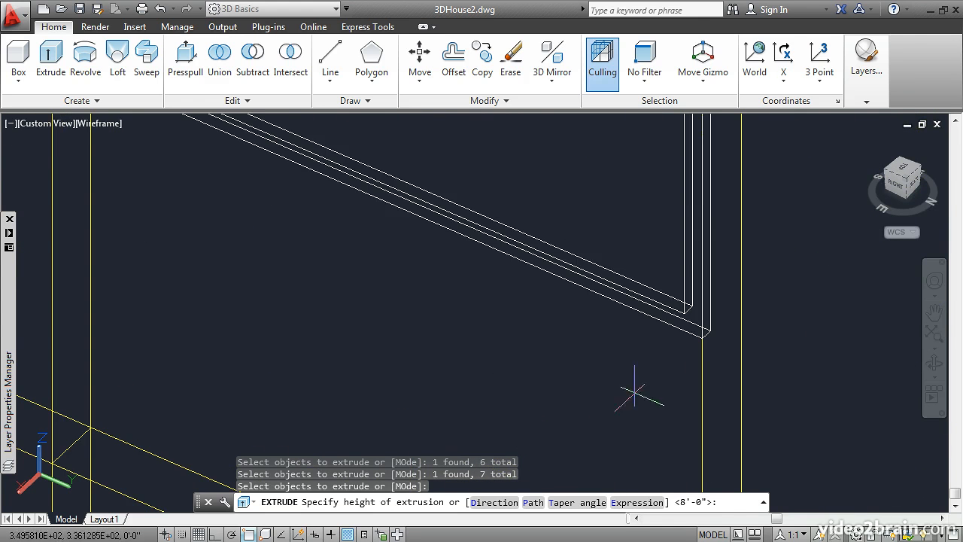
{"action": "left_click", "coordinate": [702, 339]}
{"action": "scroll", "coordinate": [564, 383], "scroll_direction": "down", "scroll_amount": 5}
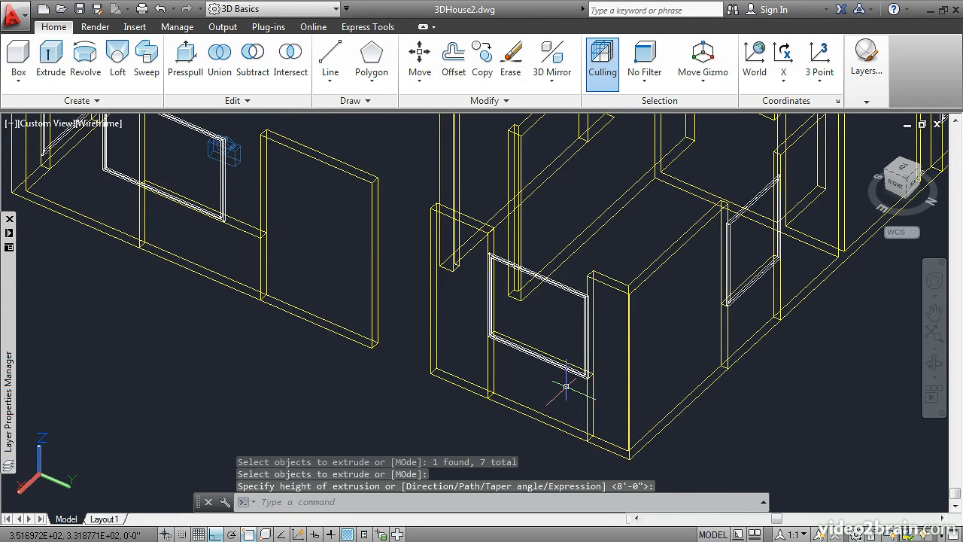
Draw a rectangle at the wall tops across the doorway opening in the east wall
{"action": "scroll", "coordinate": [490, 367], "scroll_direction": "down", "scroll_amount": 4}
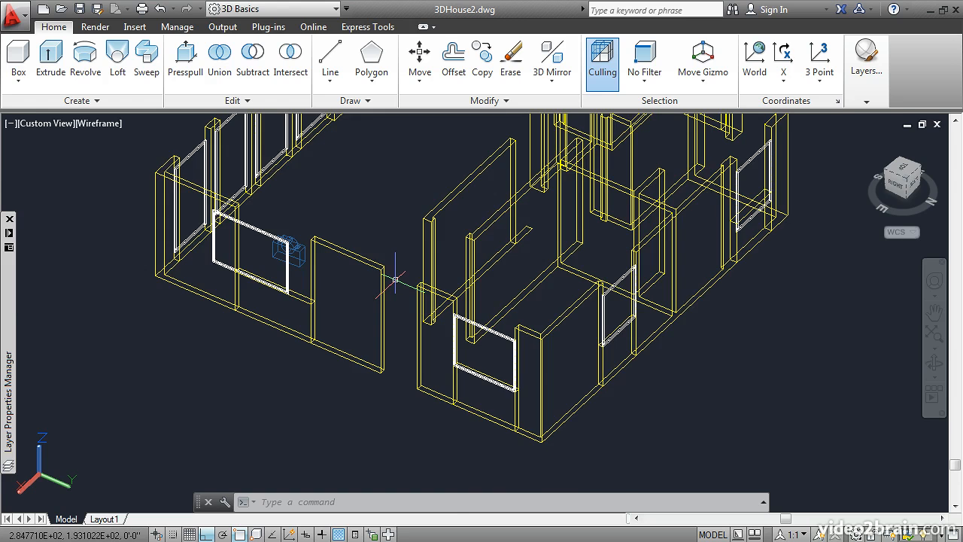
{"action": "scroll", "coordinate": [395, 280], "scroll_direction": "up", "scroll_amount": 3}
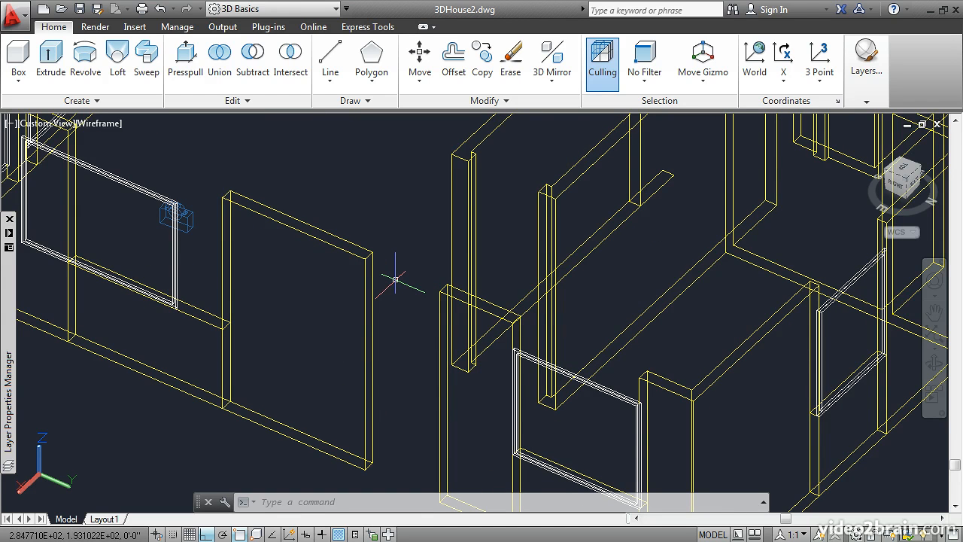
{"action": "type", "text": "re"}
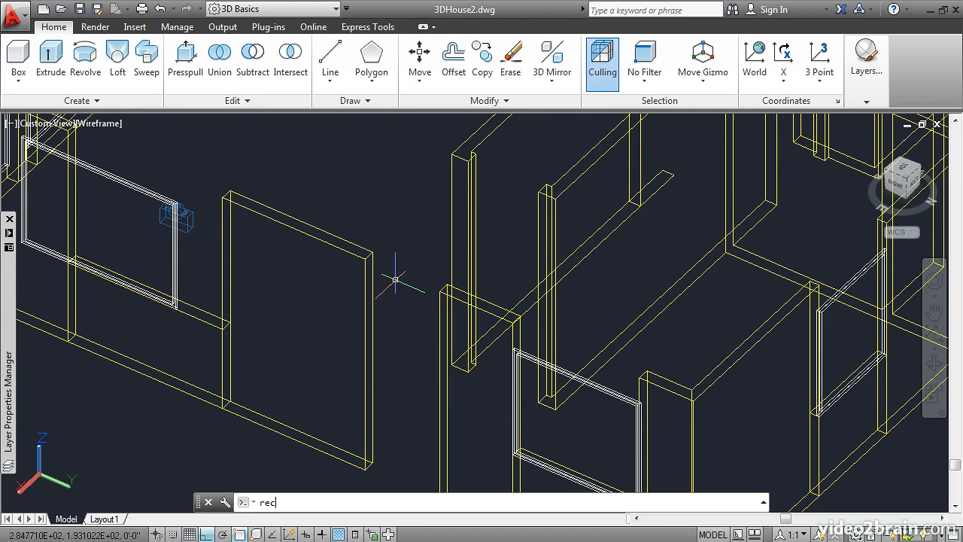
{"action": "type", "text": "c"}
{"action": "key", "text": "Return"}
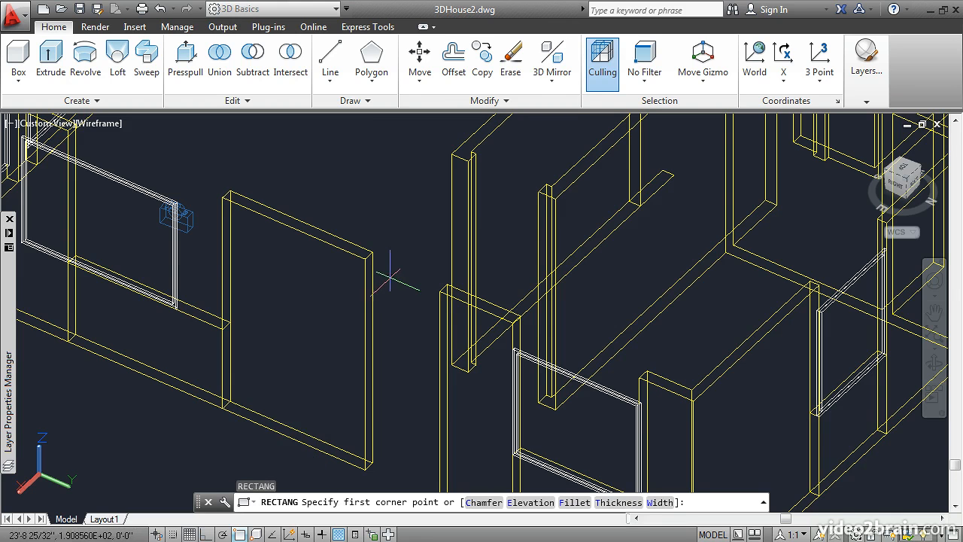
{"action": "left_click", "coordinate": [365, 258]}
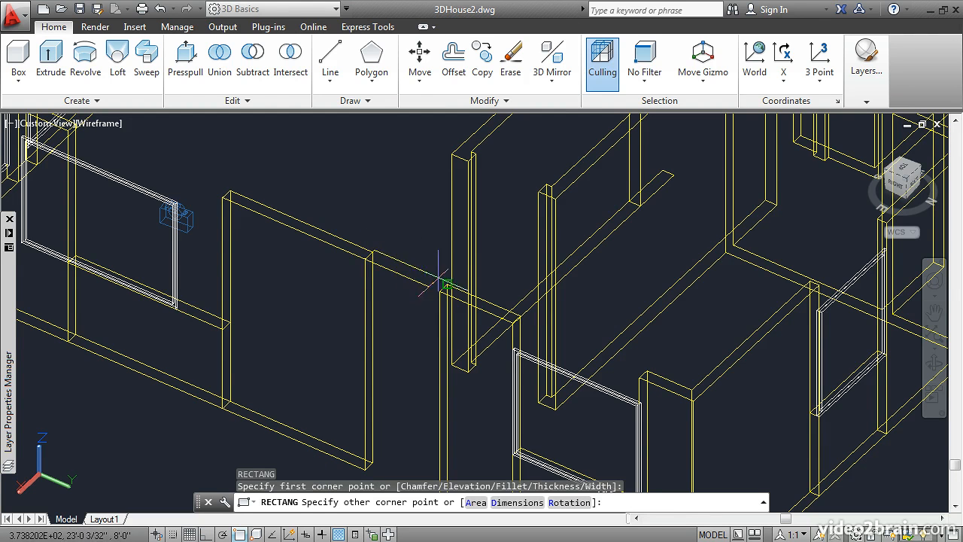
{"action": "left_click", "coordinate": [446, 286]}
Draw a rectangle at the wall tops over the east wall's northern window, spanning the corners of the adjacent walls
{"action": "middle_click_drag", "start_coordinate": [519, 322], "coordinate": [415, 316], "text": "shift"}
{"action": "middle_click_drag", "start_coordinate": [362, 354], "coordinate": [498, 198]}
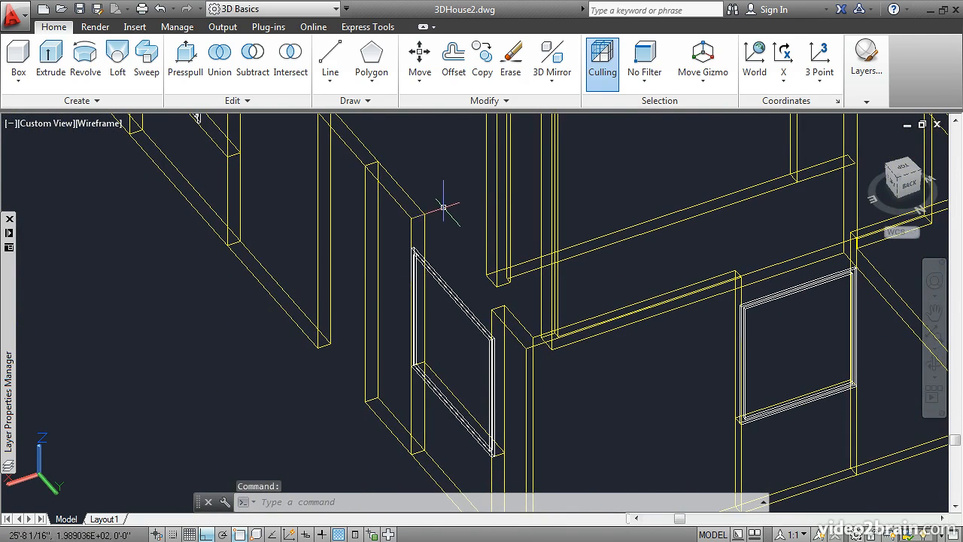
{"action": "key", "text": "Return"}
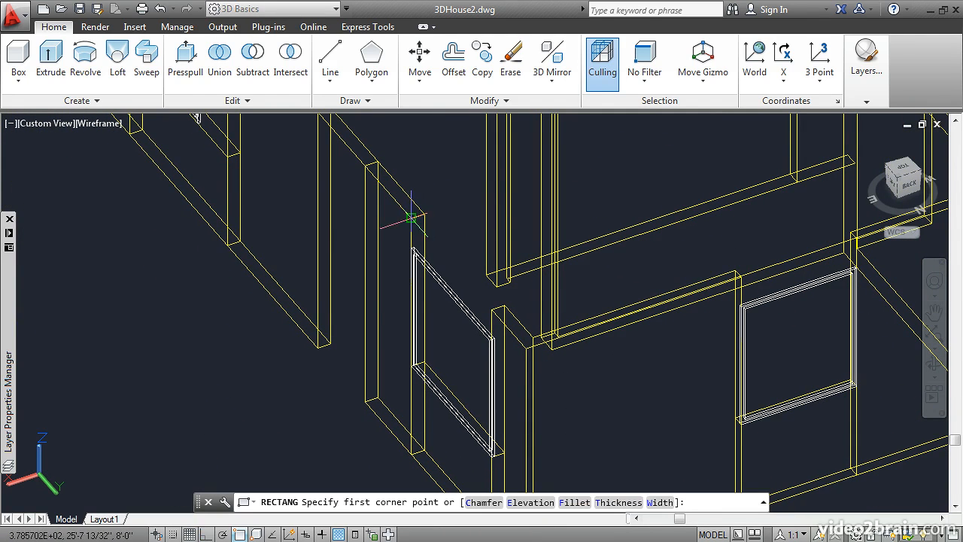
{"action": "left_click", "coordinate": [416, 220]}
{"action": "left_click", "coordinate": [506, 303]}
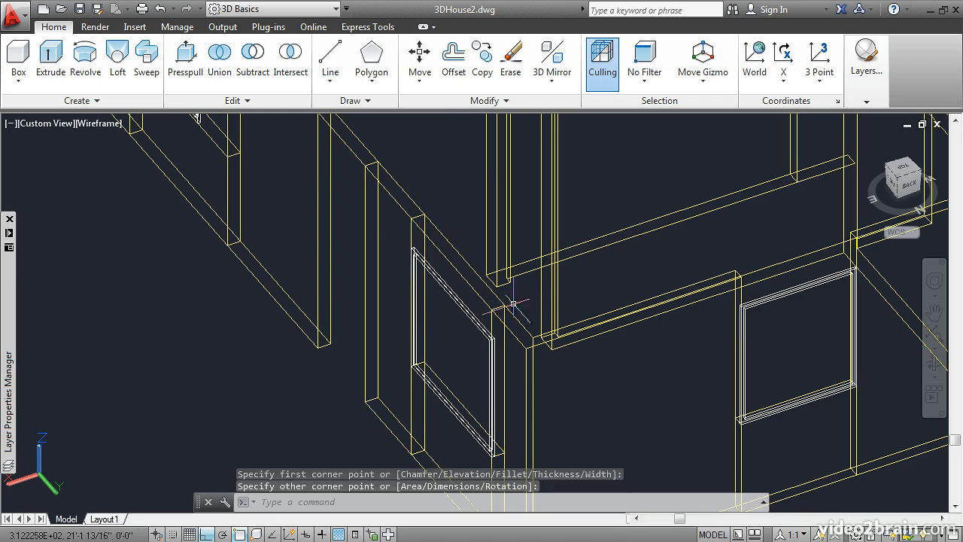
Draw a rectangle at the wall tops over each of the two north wall windows
{"action": "middle_click_drag", "start_coordinate": [673, 256], "coordinate": [695, 264], "text": "shift"}
{"action": "middle_click_drag", "start_coordinate": [800, 250], "coordinate": [449, 295]}
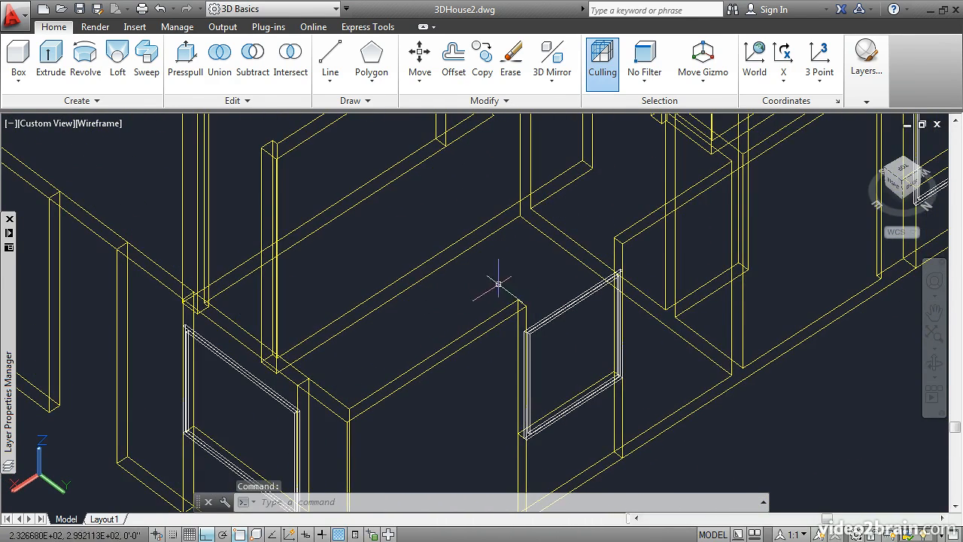
{"action": "key", "text": "space"}
{"action": "left_click", "coordinate": [527, 306]}
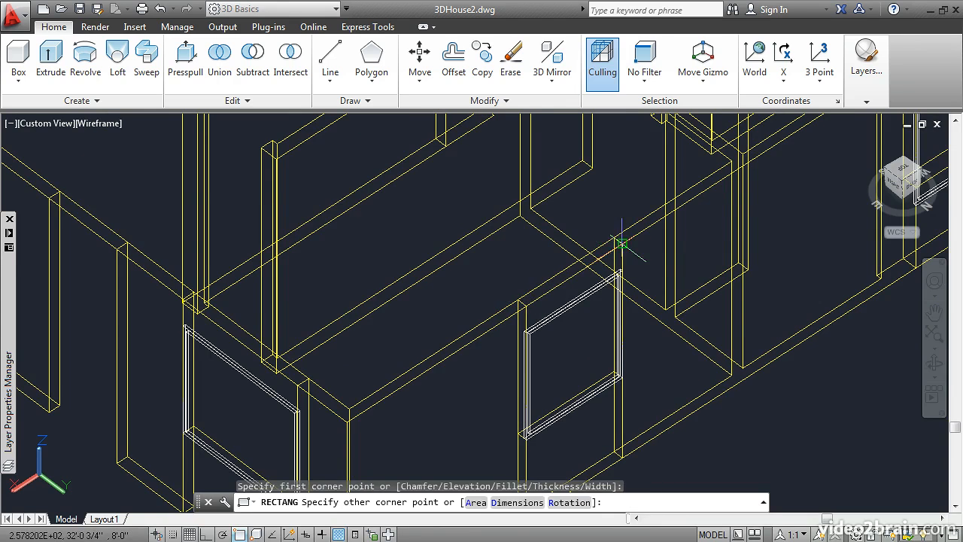
{"action": "left_click", "coordinate": [622, 243]}
{"action": "middle_click_drag", "start_coordinate": [737, 178], "coordinate": [395, 382], "text": "shift"}
{"action": "key", "text": "space"}
{"action": "left_click", "coordinate": [540, 247]}
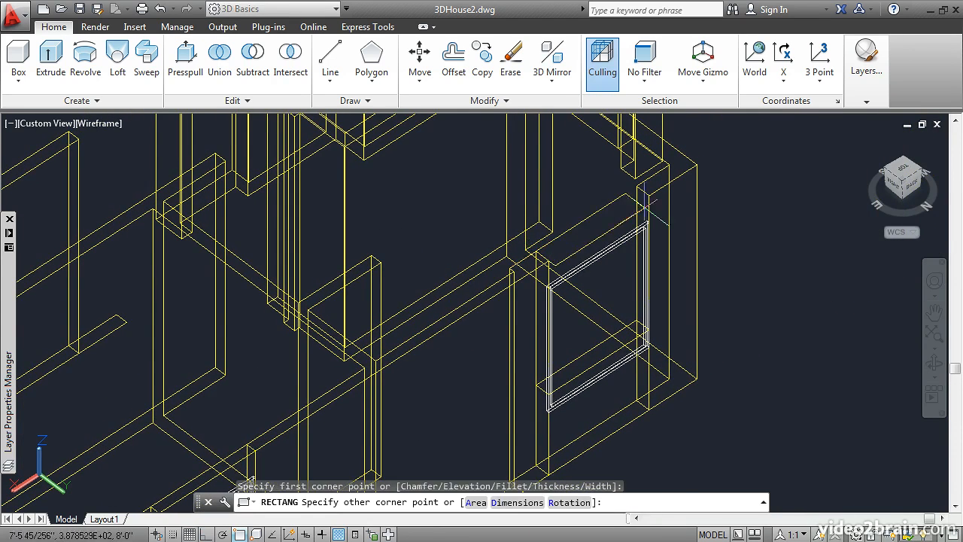
{"action": "left_click", "coordinate": [676, 208]}
Draw a rectangle at the wall tops across the opening between the west wall's north-end pier and the facing wall end
{"action": "middle_click_drag", "start_coordinate": [554, 171], "coordinate": [474, 401]}
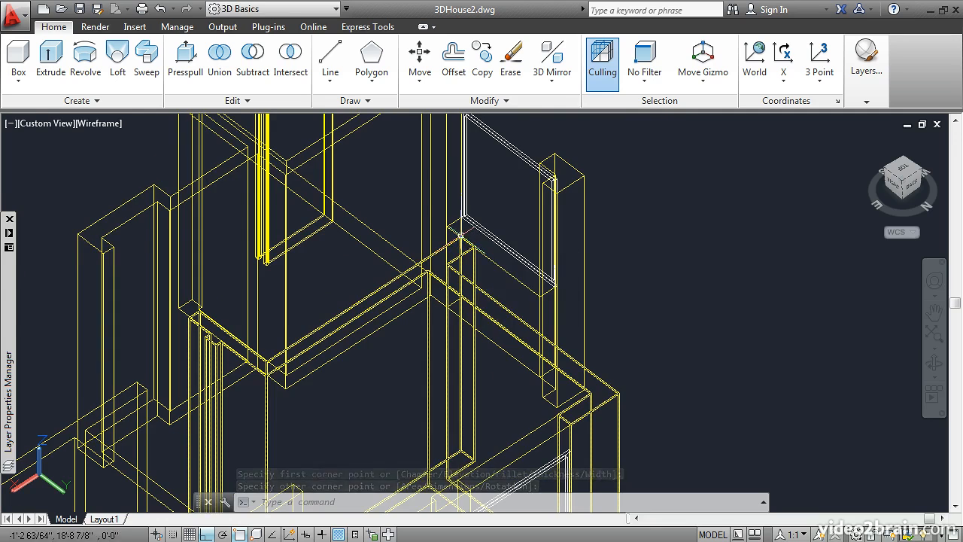
{"action": "middle_click_drag", "start_coordinate": [398, 217], "coordinate": [417, 238], "text": "shift"}
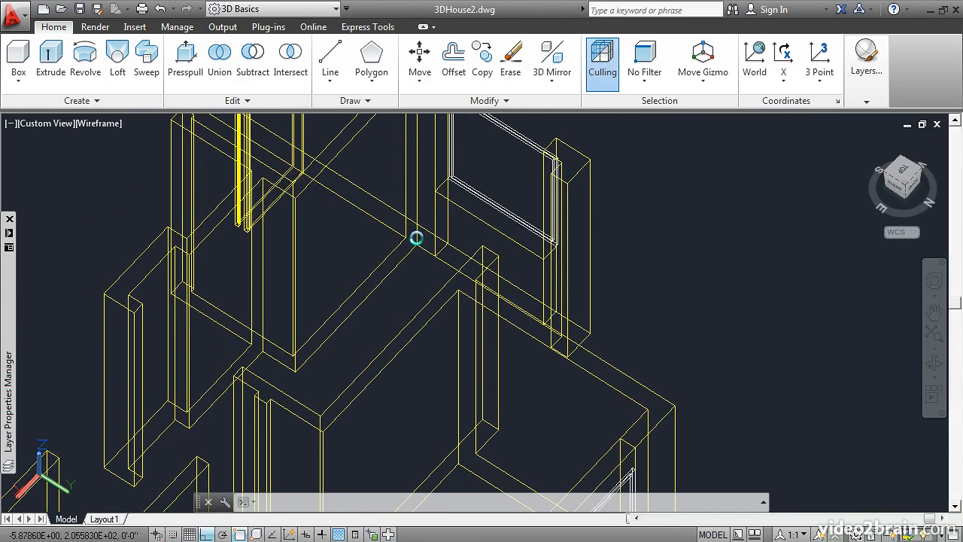
{"action": "type", "text": "rec"}
{"action": "key", "text": "Return"}
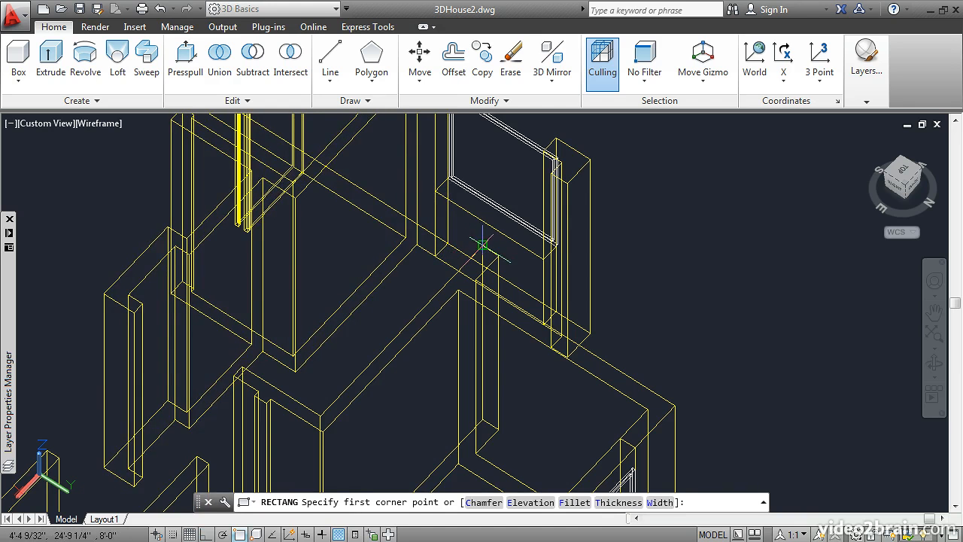
{"action": "left_click", "coordinate": [482, 245]}
{"action": "middle_click_drag", "start_coordinate": [520, 211], "coordinate": [536, 219], "text": "shift"}
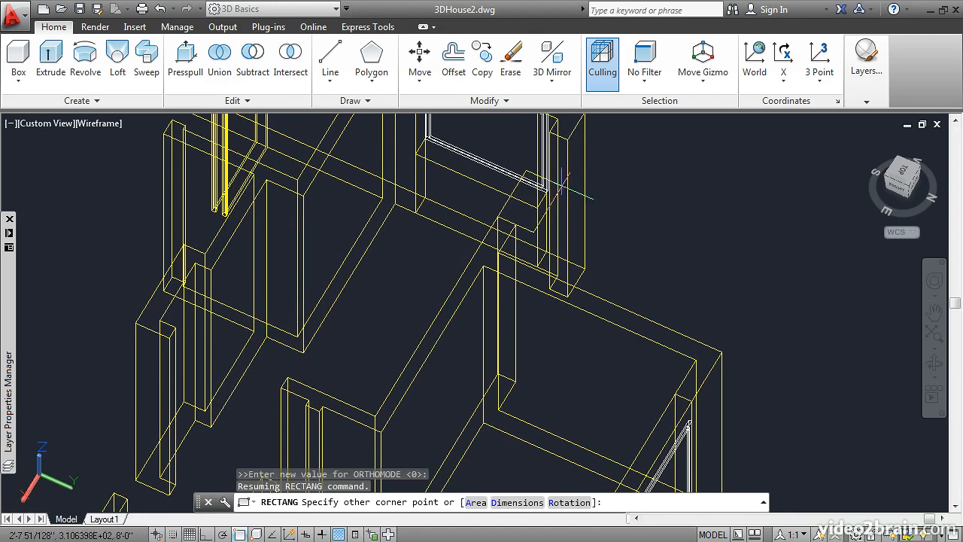
{"action": "left_click", "coordinate": [568, 138]}
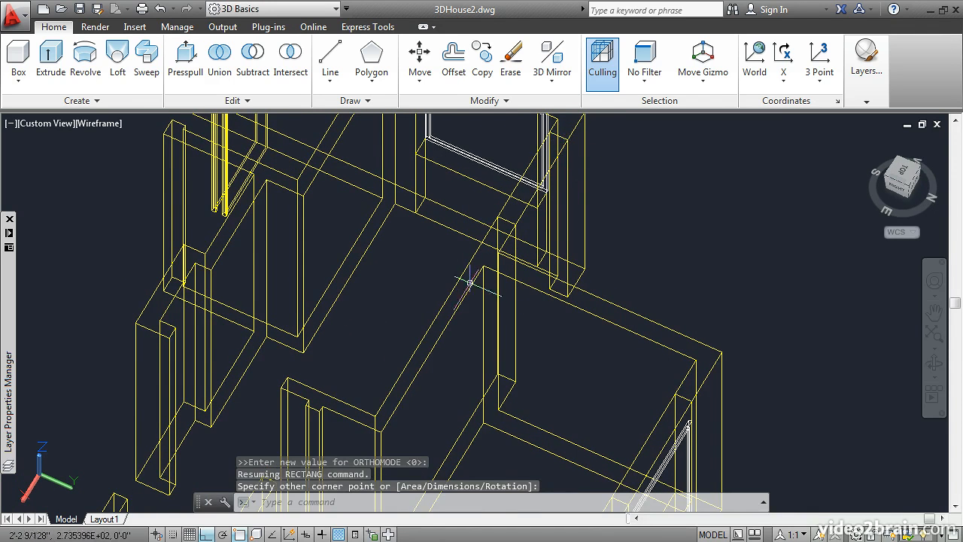
Draw rectangles at the wall tops across the two interior doorways that meet at the corner block of the central partitions
{"action": "middle_click_drag", "start_coordinate": [442, 247], "coordinate": [655, 151]}
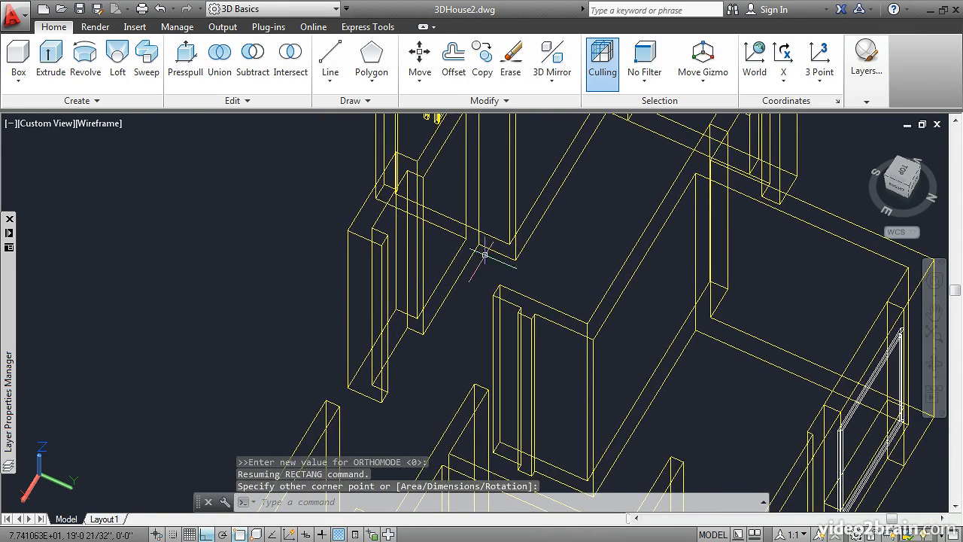
{"action": "scroll", "coordinate": [495, 252], "scroll_direction": "down", "scroll_amount": 2}
{"action": "scroll", "coordinate": [456, 280], "scroll_direction": "up", "scroll_amount": 2}
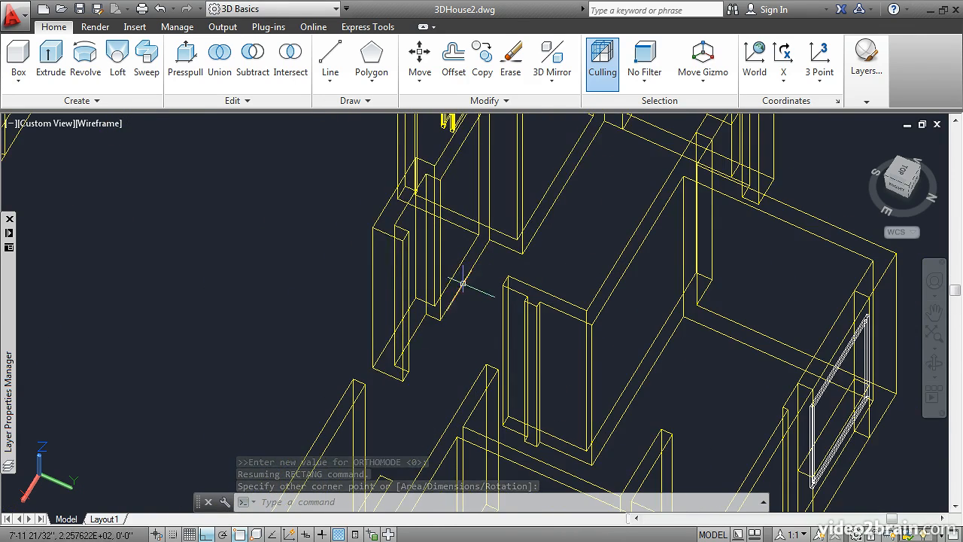
{"action": "key", "text": "Return"}
{"action": "left_click", "coordinate": [402, 240]}
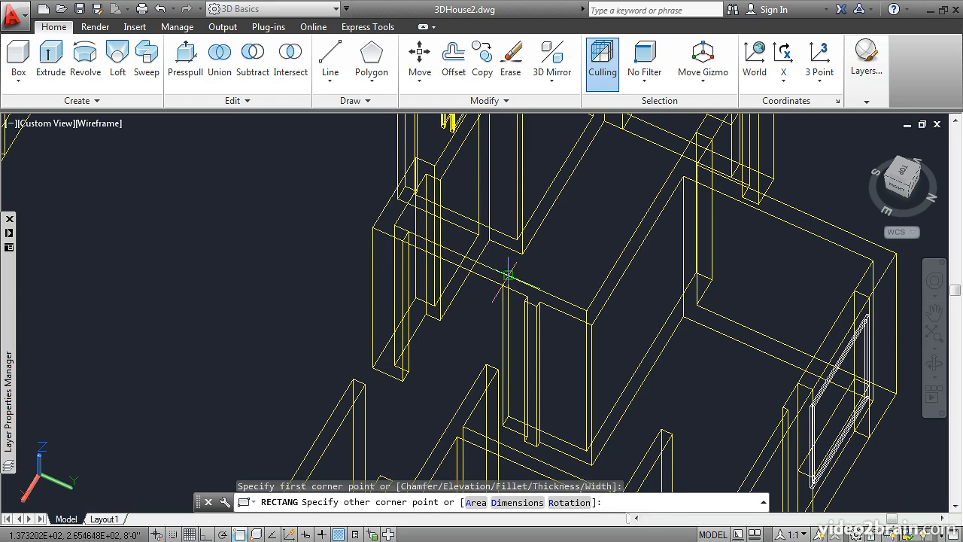
{"action": "left_click", "coordinate": [507, 277]}
{"action": "key", "text": "Return"}
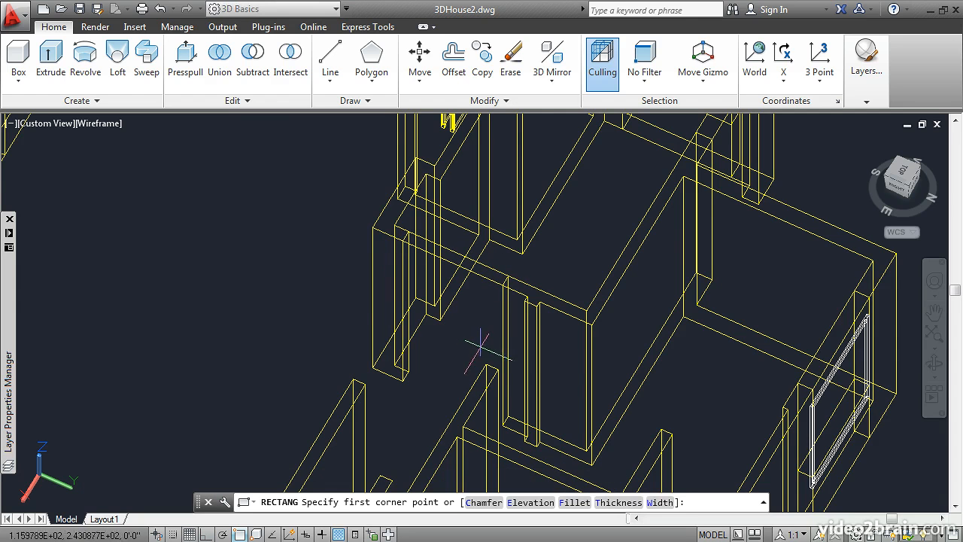
{"action": "left_click", "coordinate": [536, 305]}
{"action": "left_click", "coordinate": [493, 370]}
Draw a rectangle at the wall tops across the opening between the east ends of the two long interior partitions
{"action": "scroll", "coordinate": [418, 366], "scroll_direction": "down", "scroll_amount": 2}
{"action": "middle_click_drag", "start_coordinate": [380, 412], "coordinate": [493, 211]}
{"action": "key", "text": "Return"}
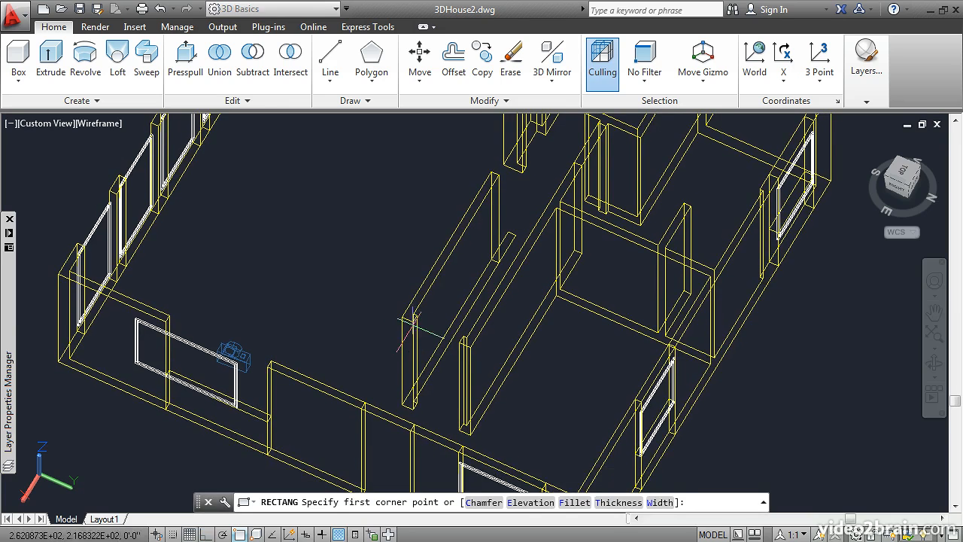
{"action": "left_click", "coordinate": [412, 319]}
{"action": "scroll", "coordinate": [445, 326], "scroll_direction": "up", "scroll_amount": 3}
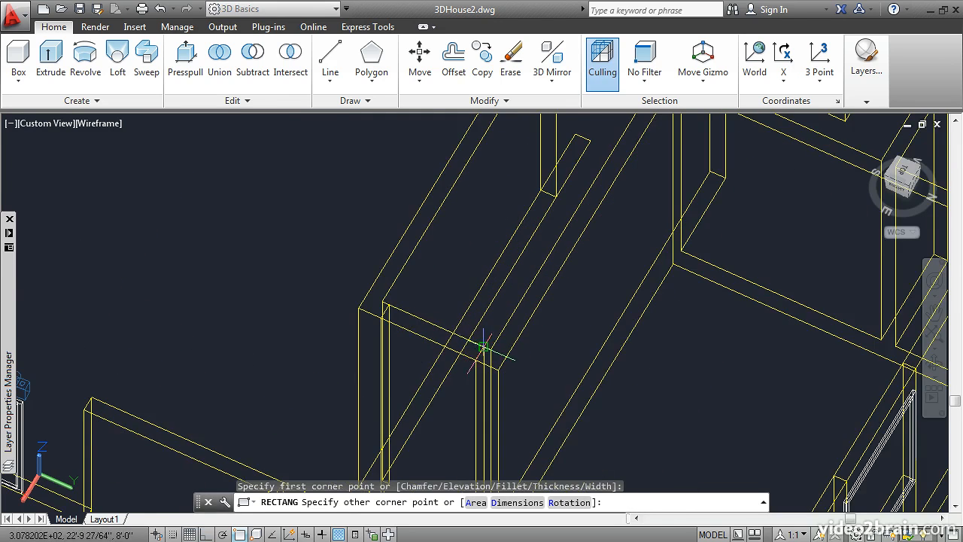
{"action": "left_click", "coordinate": [483, 347]}
Draw a rectangle at the wall tops over the west wall window nearest the southwest corner
{"action": "scroll", "coordinate": [460, 327], "scroll_direction": "down", "scroll_amount": 5}
{"action": "middle_click_drag", "start_coordinate": [493, 195], "coordinate": [486, 449]}
{"action": "middle_click_drag", "start_coordinate": [414, 232], "coordinate": [500, 367]}
{"action": "scroll", "coordinate": [496, 340], "scroll_direction": "up", "scroll_amount": 4}
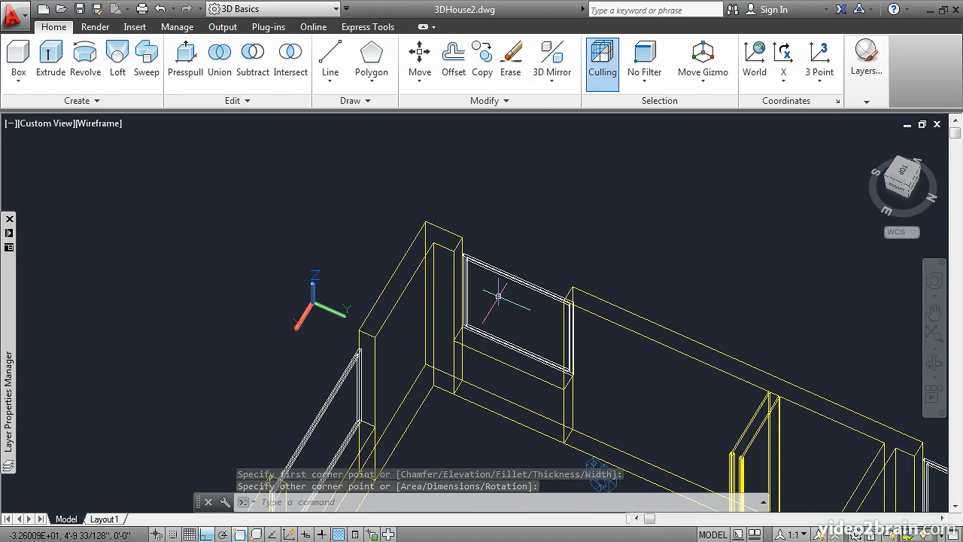
{"action": "key", "text": "Return"}
{"action": "left_click", "coordinate": [572, 287]}
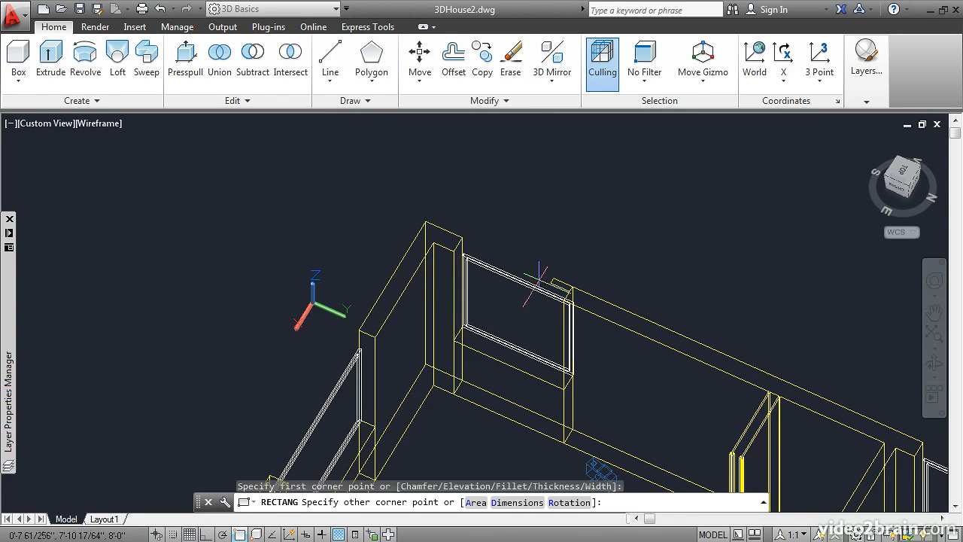
{"action": "left_click", "coordinate": [453, 251]}
Draw rectangles at the wall tops over the two westernmost windows of the south wall
{"action": "middle_click_drag", "start_coordinate": [344, 309], "coordinate": [435, 180]}
{"action": "key", "text": "Return"}
{"action": "left_click", "coordinate": [449, 199]}
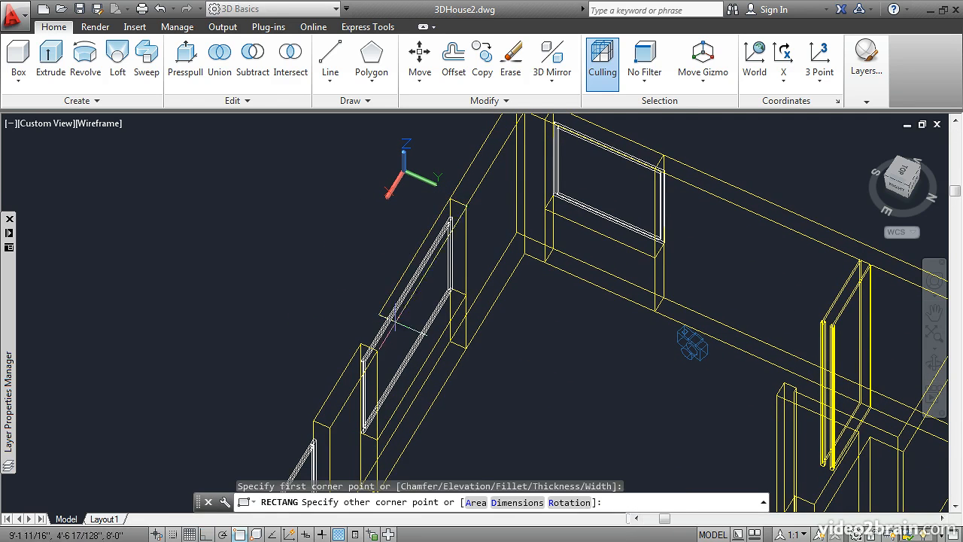
{"action": "left_click", "coordinate": [374, 351]}
{"action": "middle_click_drag", "start_coordinate": [258, 419], "coordinate": [423, 222]}
{"action": "key", "text": "Return"}
{"action": "left_click", "coordinate": [463, 230]}
{"action": "middle_click_drag", "start_coordinate": [429, 302], "coordinate": [393, 266], "text": "shift"}
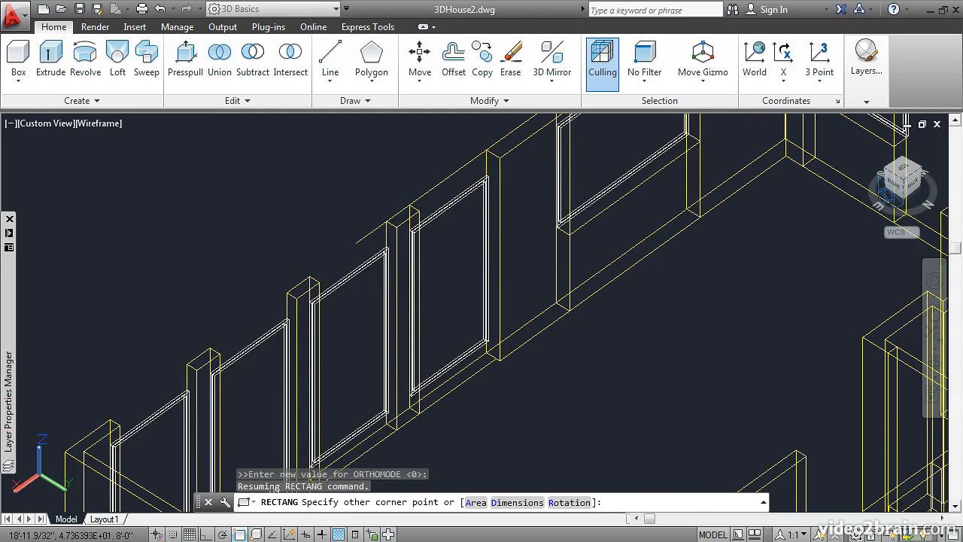
{"action": "left_click", "coordinate": [410, 209]}
Draw rectangles at the wall tops over the three remaining south wall windows toward the southeast corner
{"action": "key", "text": "Return"}
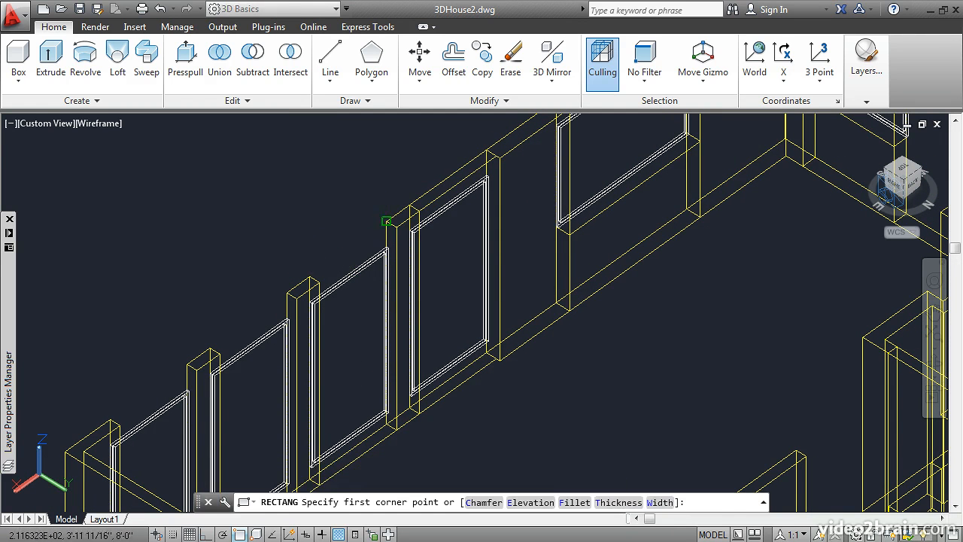
{"action": "left_click", "coordinate": [383, 219]}
{"action": "key", "text": "Return"}
{"action": "left_click", "coordinate": [290, 296]}
{"action": "left_click", "coordinate": [187, 365]}
{"action": "key", "text": "Return"}
{"action": "left_click", "coordinate": [187, 364]}
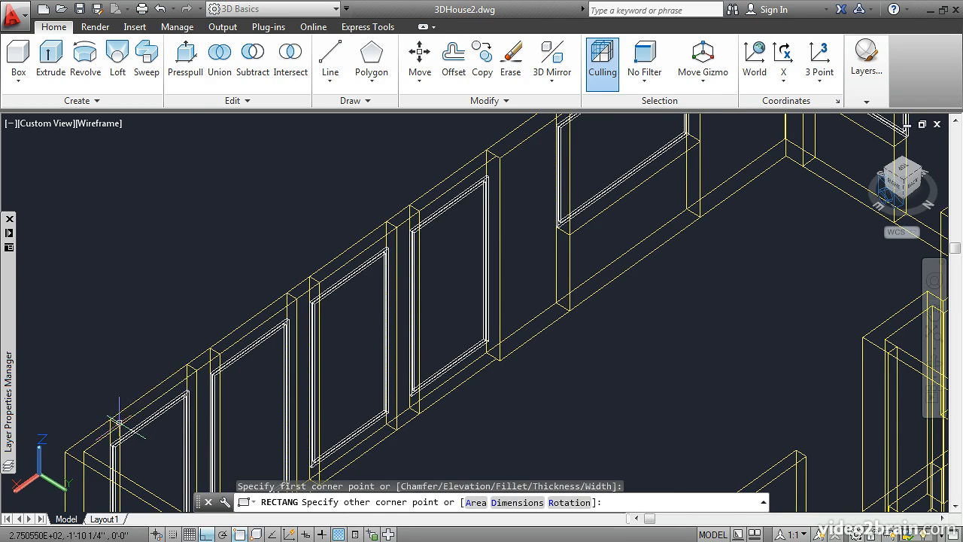
{"action": "left_click", "coordinate": [121, 425]}
{"action": "scroll", "coordinate": [254, 338], "scroll_direction": "down", "scroll_amount": 2}
{"action": "middle_click_drag", "start_coordinate": [286, 361], "coordinate": [264, 298]}
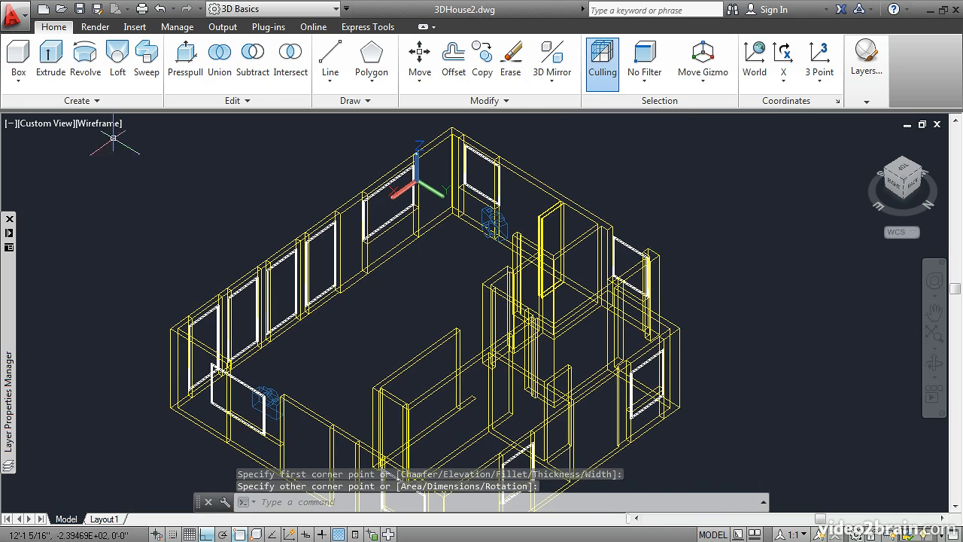
Extrude the fourteen rectangles at the wall tops above the door openings and windows by -12
{"action": "left_click", "coordinate": [51, 60]}
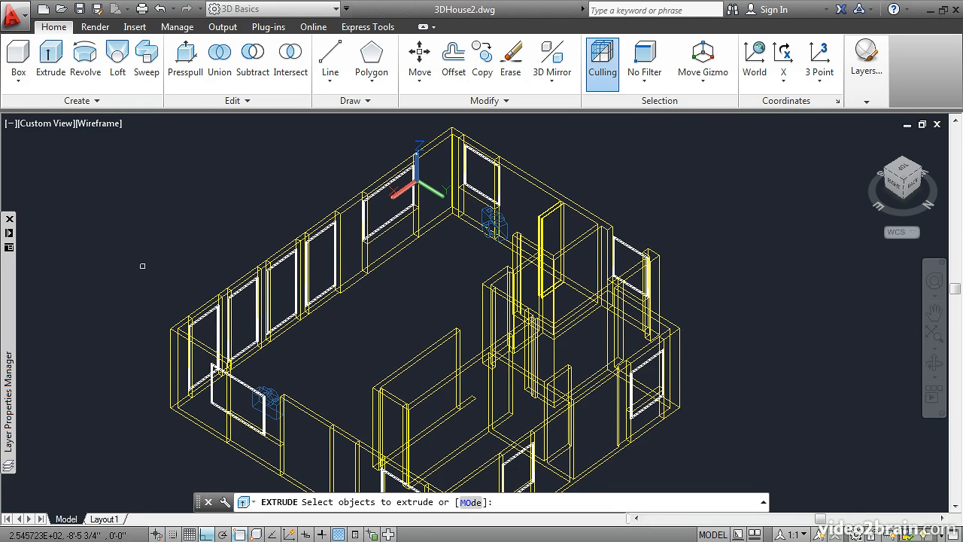
{"action": "scroll", "coordinate": [258, 264], "scroll_direction": "up", "scroll_amount": 3}
{"action": "scroll", "coordinate": [279, 304], "scroll_direction": "up", "scroll_amount": 2}
{"action": "left_click", "coordinate": [287, 317]}
{"action": "left_click", "coordinate": [356, 272]}
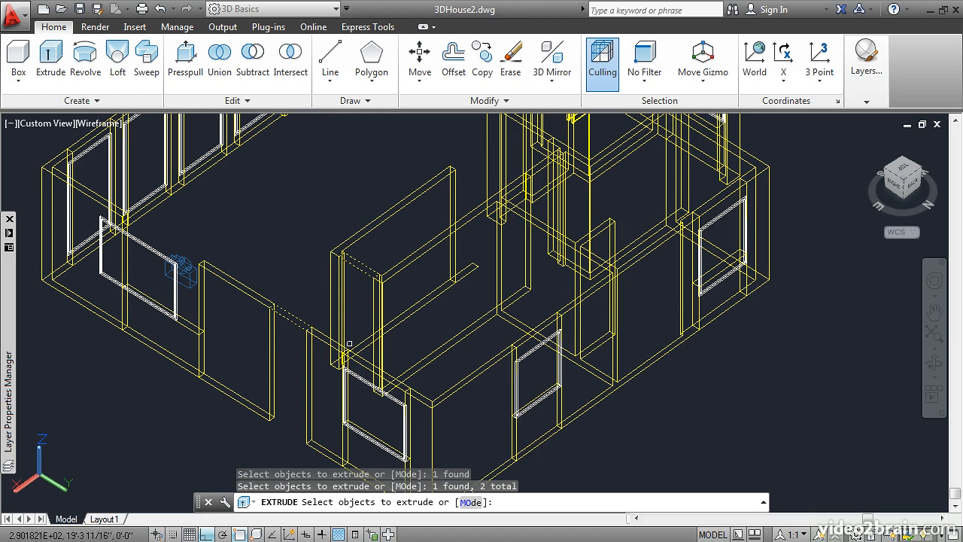
{"action": "left_click", "coordinate": [365, 360]}
{"action": "left_click", "coordinate": [539, 326]}
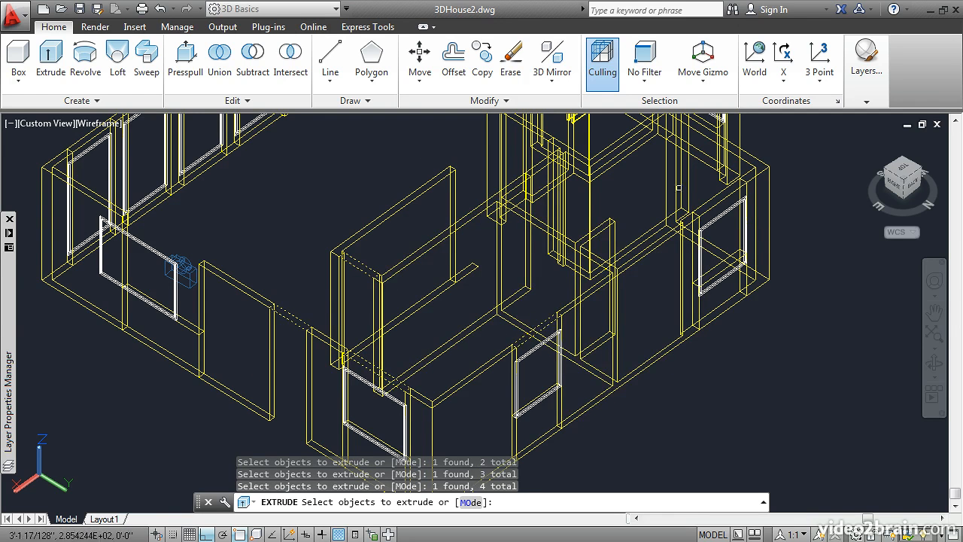
{"action": "left_click", "coordinate": [719, 191]}
{"action": "middle_click_drag", "start_coordinate": [649, 165], "coordinate": [595, 274]}
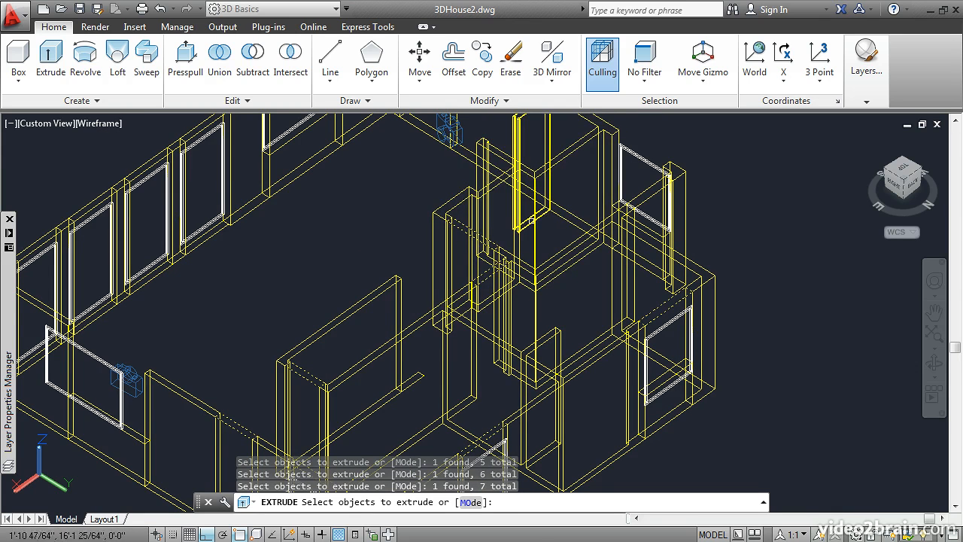
{"action": "middle_click_drag", "start_coordinate": [632, 186], "coordinate": [719, 346]}
{"action": "scroll", "coordinate": [720, 346], "scroll_direction": "down", "scroll_amount": 1}
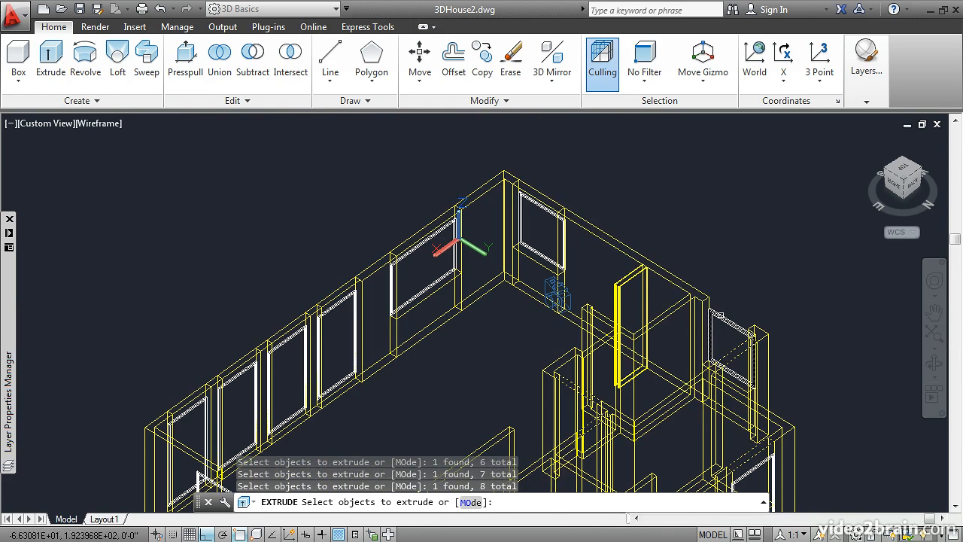
{"action": "left_click", "coordinate": [560, 204]}
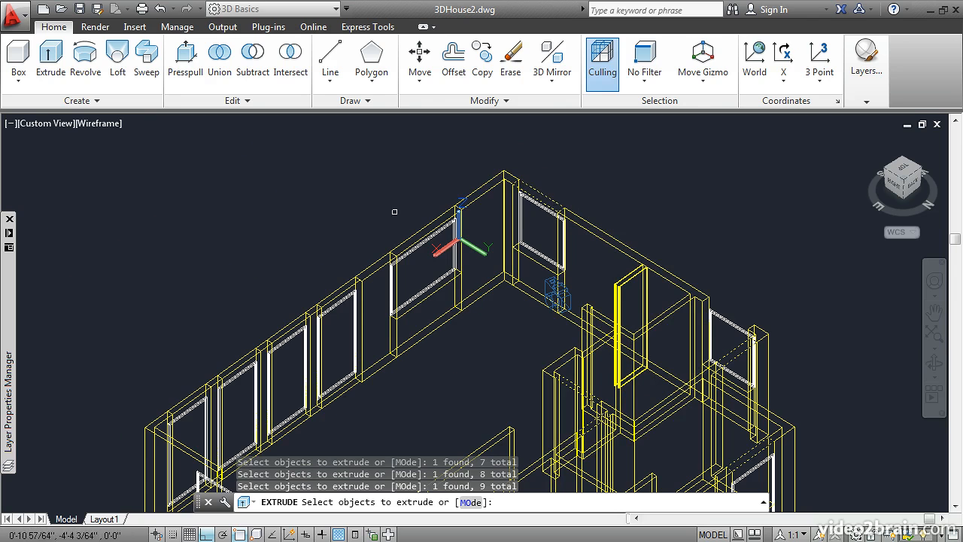
{"action": "left_click", "coordinate": [414, 238]}
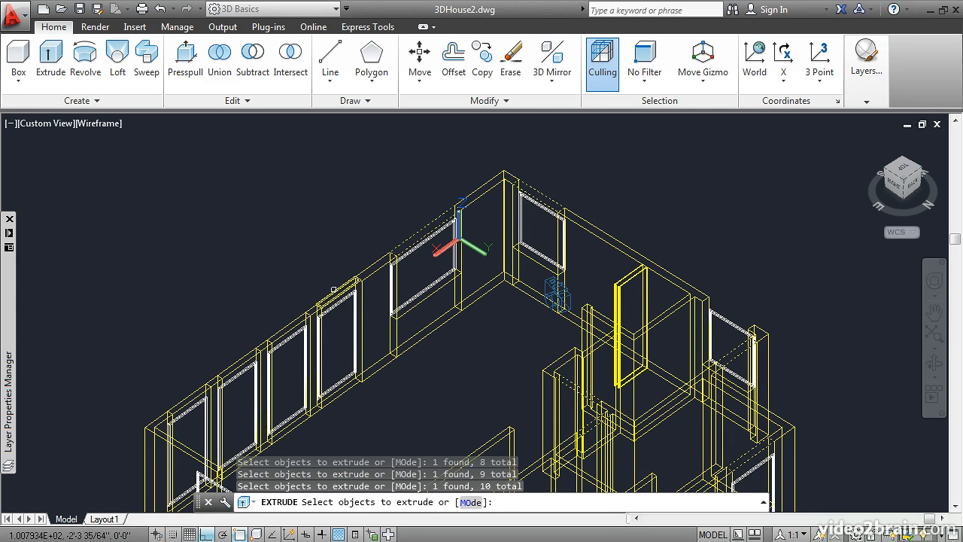
{"action": "left_click", "coordinate": [292, 318]}
{"action": "left_click", "coordinate": [190, 391]}
{"action": "middle_click_drag", "start_coordinate": [178, 380], "coordinate": [182, 208]}
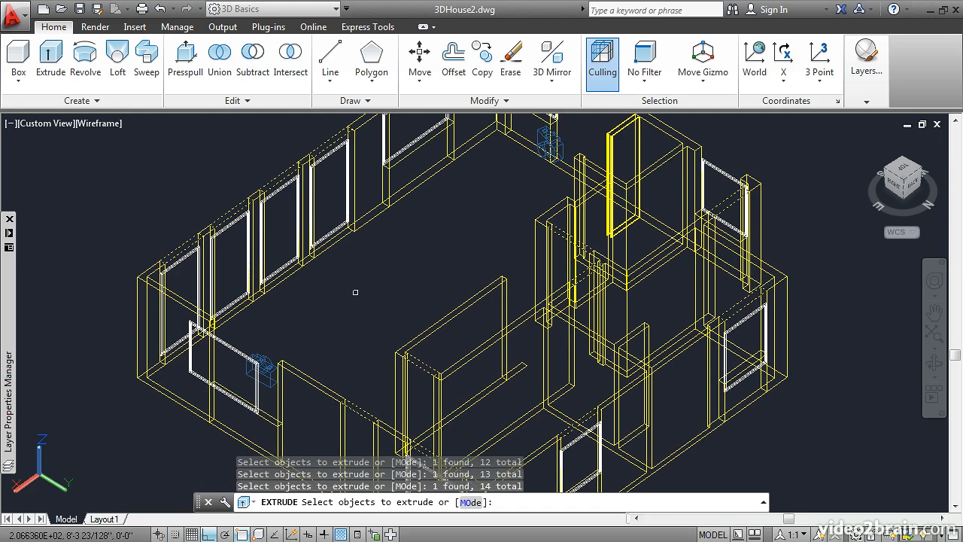
{"action": "key", "text": "Return"}
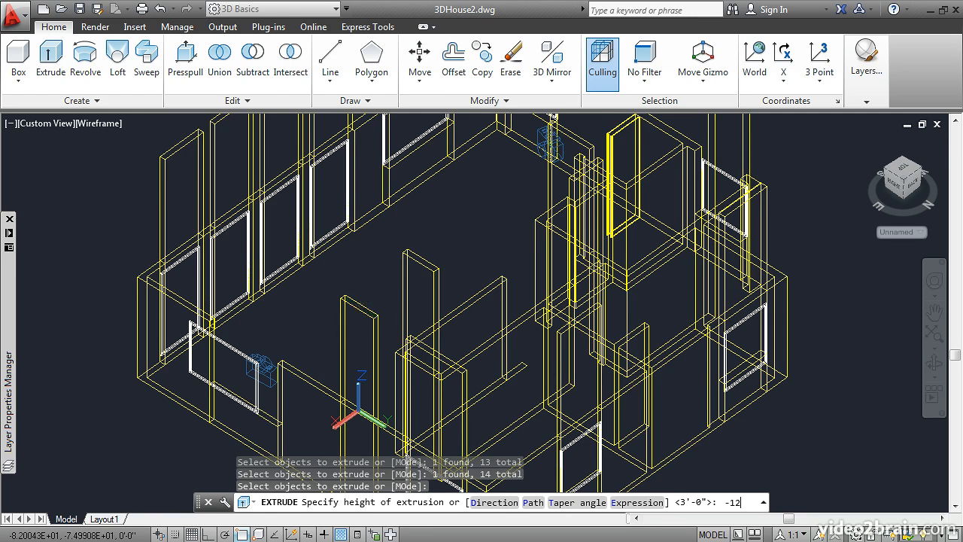
{"action": "type", "text": "-12"}
{"action": "key", "text": "Return"}
Draw a rectangle at the wall top over the east wall window near the southeast corner
{"action": "middle_click_drag", "start_coordinate": [367, 349], "coordinate": [430, 251]}
{"action": "middle_click_drag", "start_coordinate": [376, 232], "coordinate": [469, 316]}
{"action": "scroll", "coordinate": [489, 301], "scroll_direction": "up", "scroll_amount": 3}
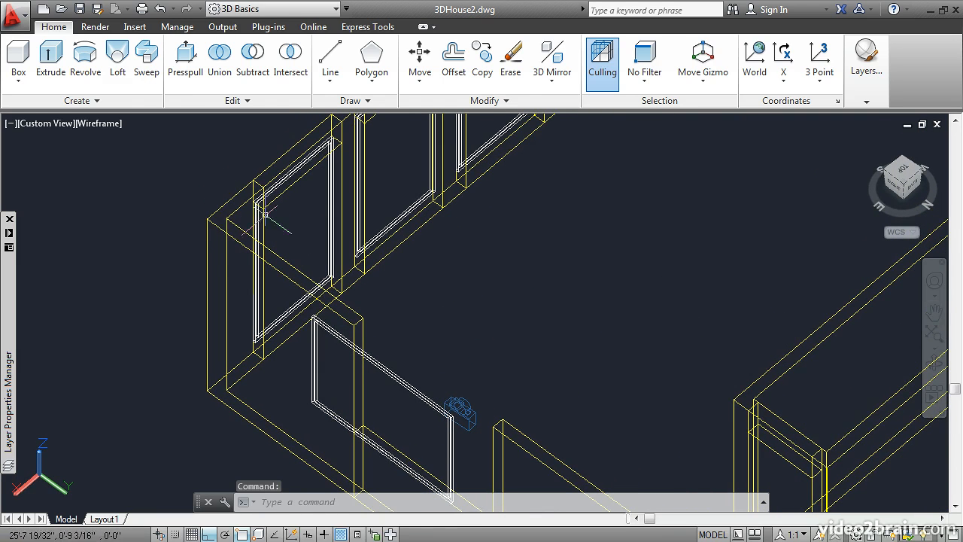
{"action": "type", "text": "rec"}
{"action": "key", "text": "Return"}
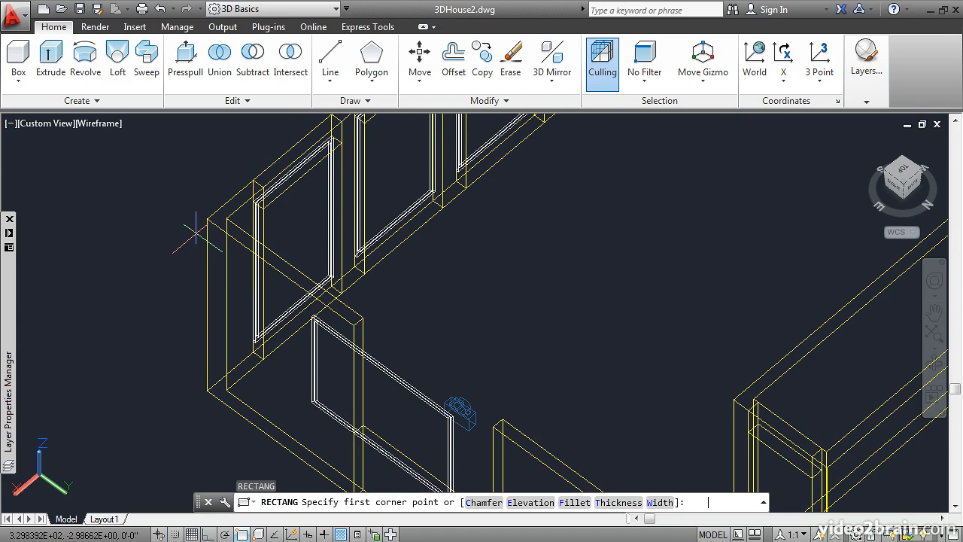
{"action": "left_click", "coordinate": [363, 317]}
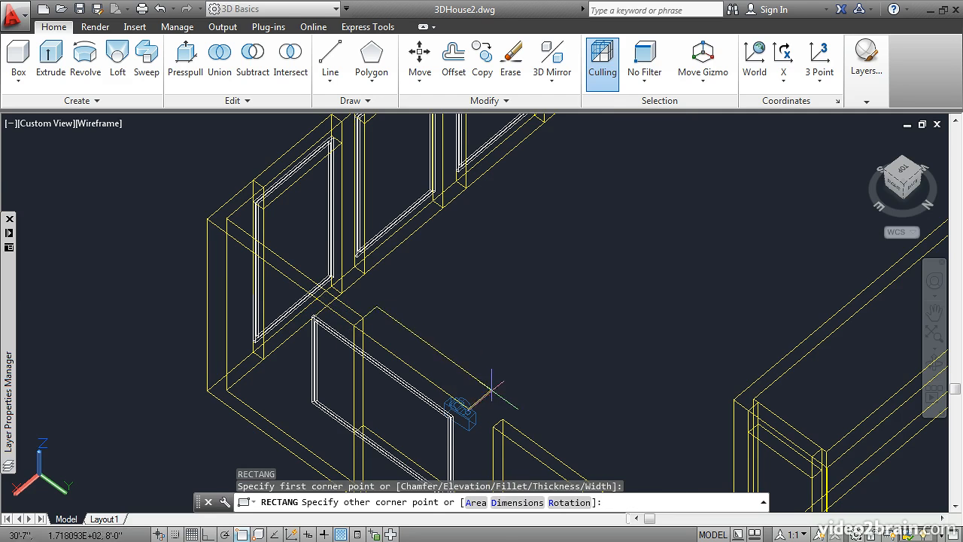
{"action": "left_click", "coordinate": [500, 413]}
Extrude the last drawn rectangle, above the east wall window, by -12
{"action": "type", "text": "ext"}
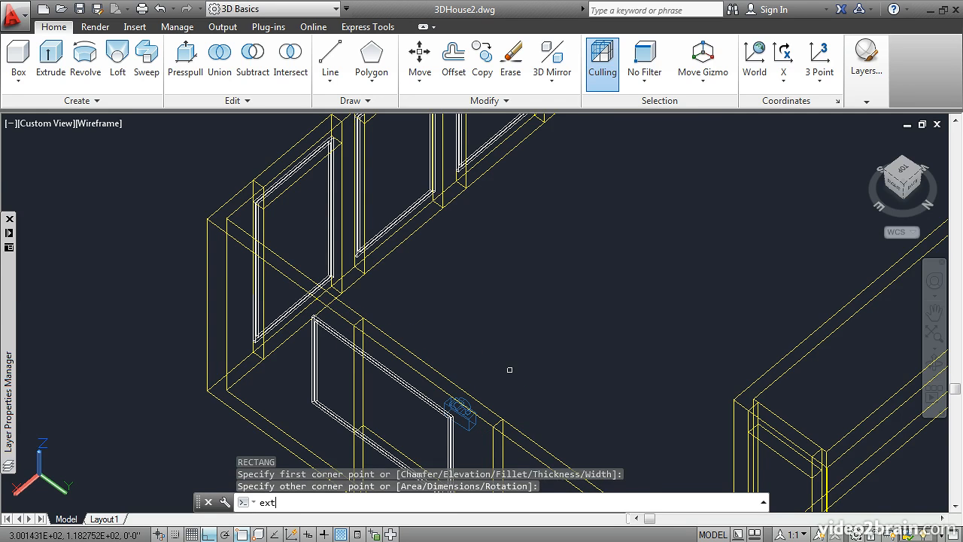
{"action": "key", "text": "Return"}
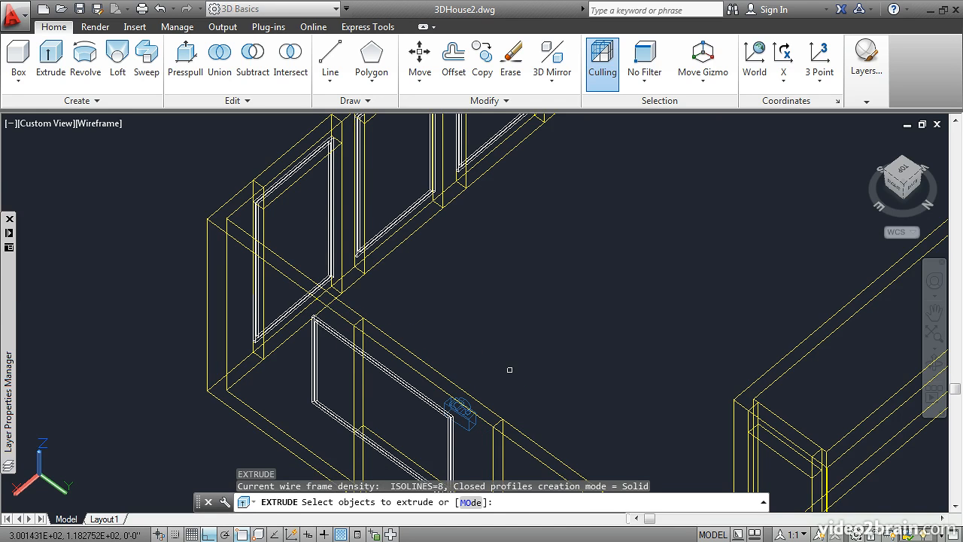
{"action": "key", "text": "Return"}
{"action": "key", "text": "Return"}
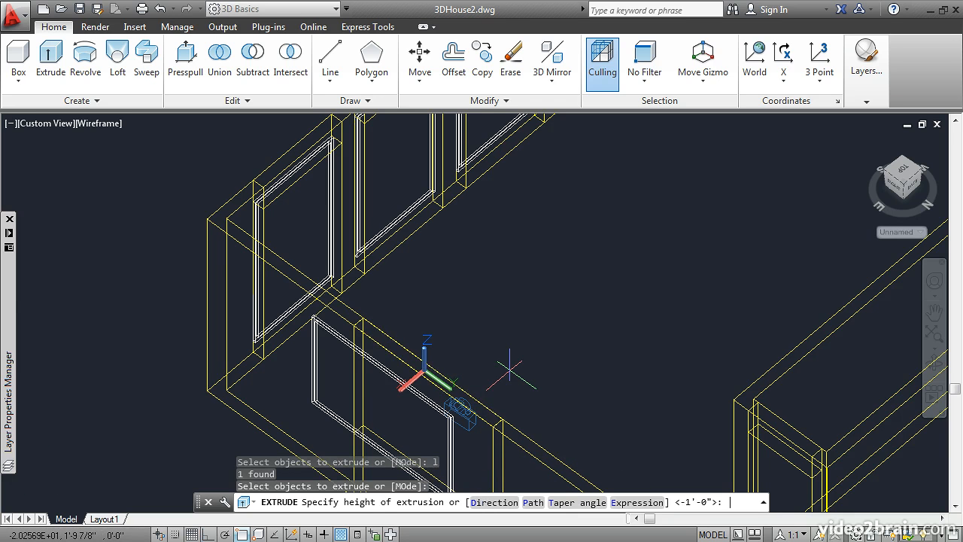
{"action": "type", "text": "-12"}
{"action": "key", "text": "Return"}
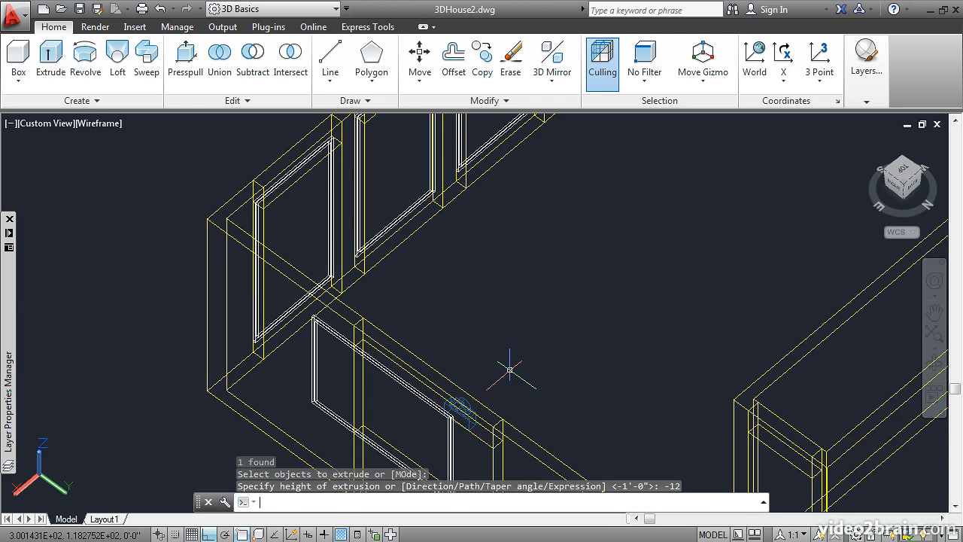
Draw a rectangle at the wall top over the west-side window farthest from the southwest corner
{"action": "scroll", "coordinate": [684, 189], "scroll_direction": "up", "scroll_amount": 4}
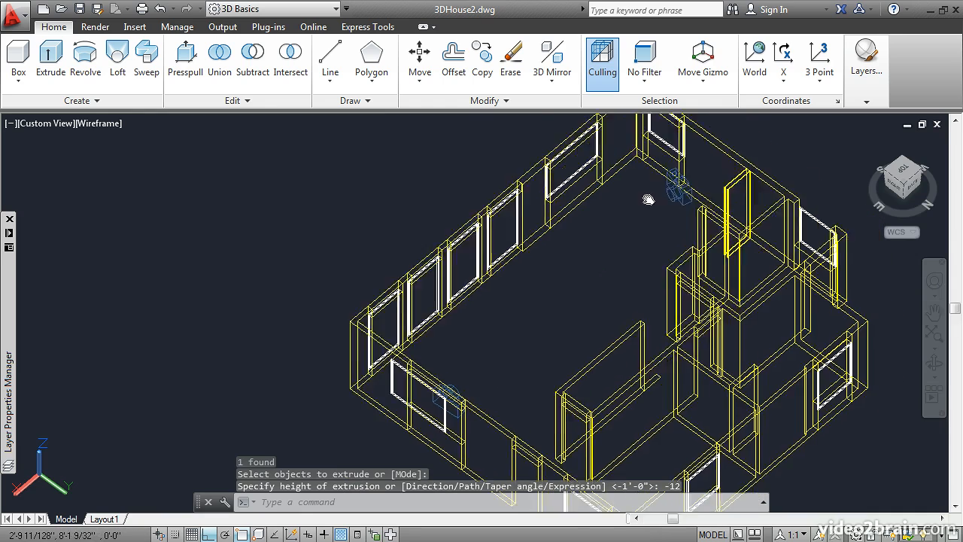
{"action": "scroll", "coordinate": [501, 276], "scroll_direction": "up", "scroll_amount": 2}
{"action": "scroll", "coordinate": [500, 276], "scroll_direction": "up", "scroll_amount": 3}
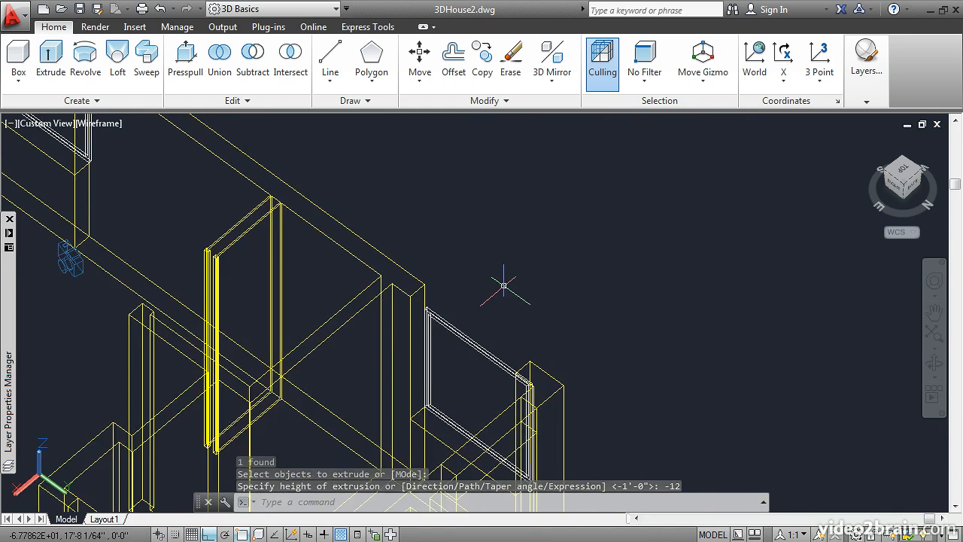
{"action": "type", "text": "r"}
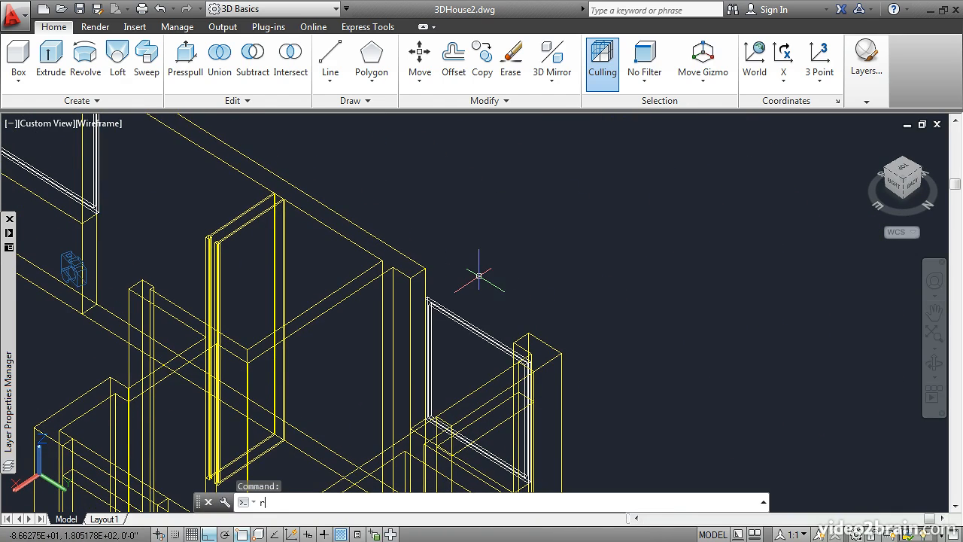
{"action": "type", "text": "ec"}
{"action": "key", "text": "Return"}
{"action": "left_click", "coordinate": [407, 278]}
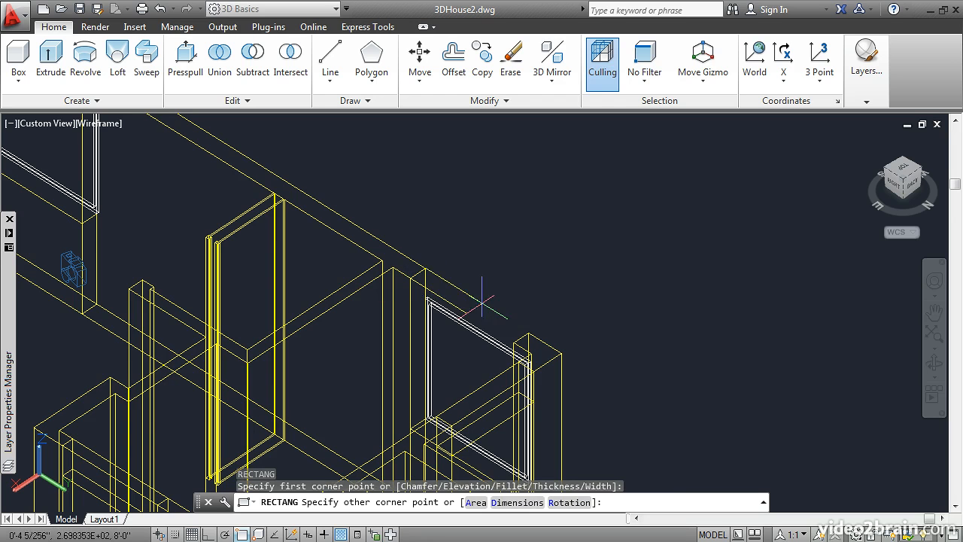
{"action": "left_click", "coordinate": [532, 330]}
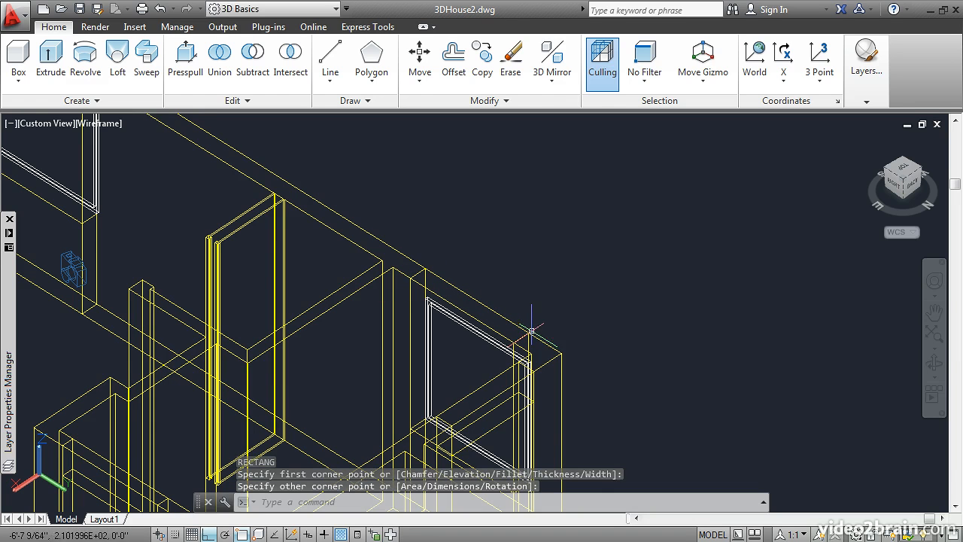
Extrude the rectangle above that west-side window by -1'-0"
{"action": "left_click", "coordinate": [50, 57]}
{"action": "left_click", "coordinate": [442, 280]}
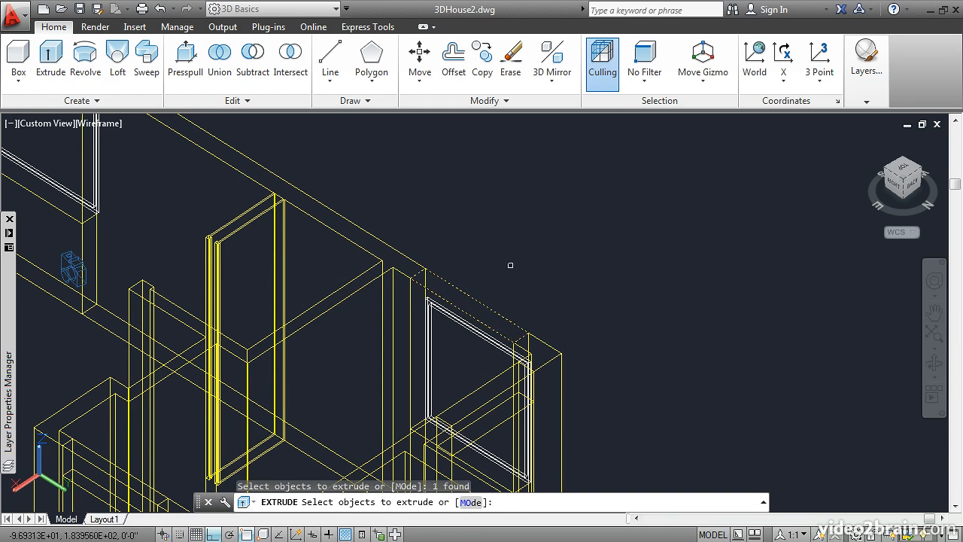
{"action": "key", "text": "Return"}
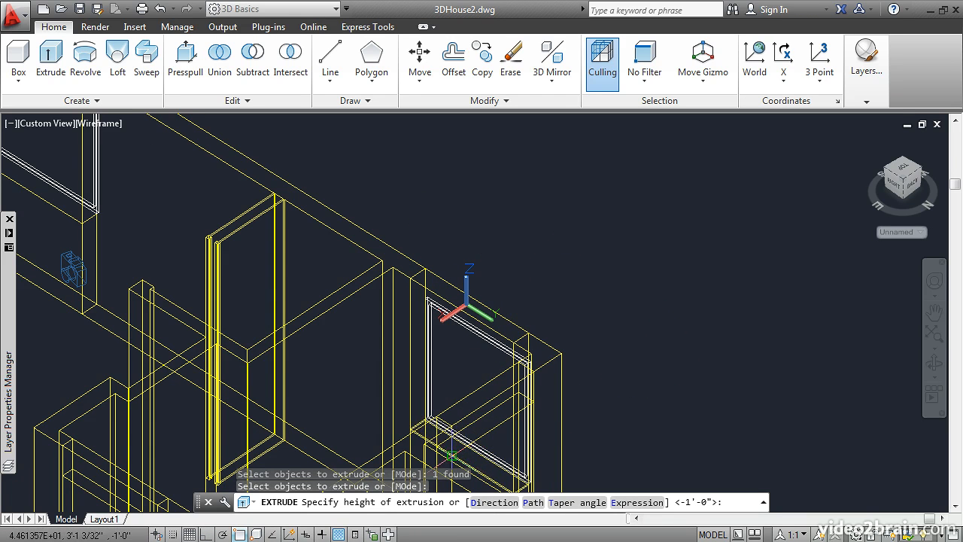
{"action": "mouse_move", "coordinate": [450, 456]}
{"action": "middle_mouse_down", "text": "shift"}
{"action": "mouse_move", "coordinate": [433, 425]}
{"action": "mouse_move", "coordinate": [449, 441]}
{"action": "mouse_move", "coordinate": [450, 468]}
{"action": "middle_mouse_up", "text": "shift"}
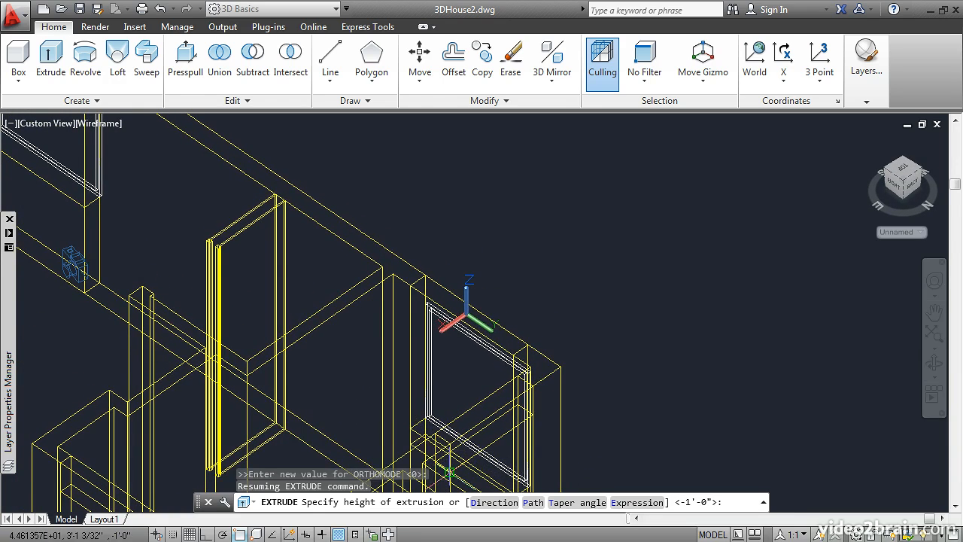
Turn off the Window-Frame layer
{"action": "scroll", "coordinate": [653, 356], "scroll_direction": "down", "scroll_amount": 2}
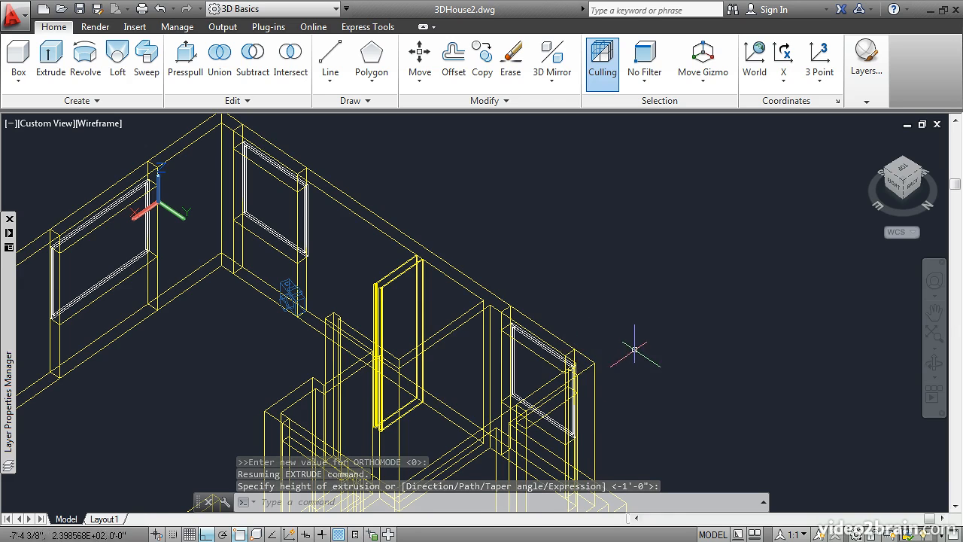
{"action": "scroll", "coordinate": [635, 342], "scroll_direction": "down", "scroll_amount": 2}
{"action": "middle_click_drag", "start_coordinate": [517, 361], "coordinate": [671, 227]}
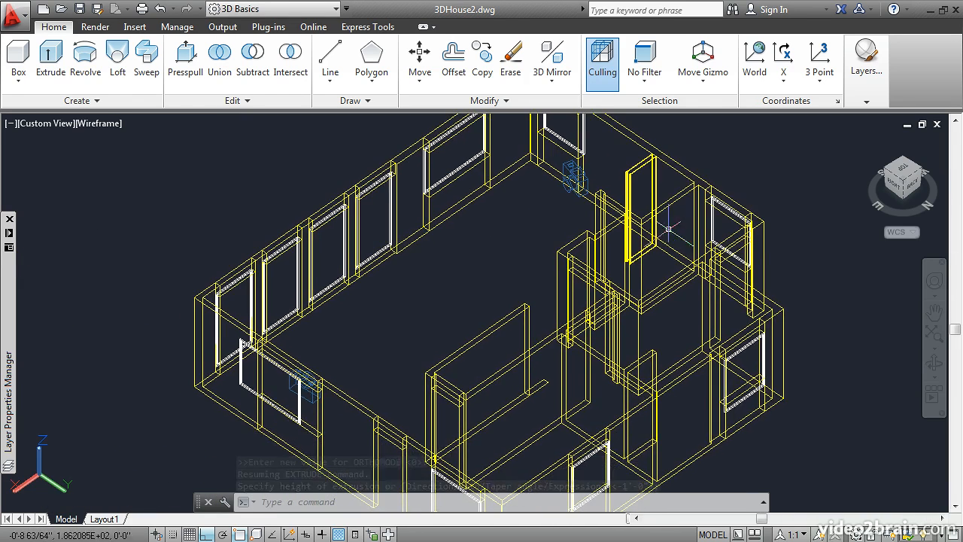
{"action": "scroll", "coordinate": [449, 301], "scroll_direction": "down", "scroll_amount": 2}
{"action": "middle_click_drag", "start_coordinate": [447, 301], "coordinate": [499, 284]}
{"action": "scroll", "coordinate": [484, 281], "scroll_direction": "down", "scroll_amount": 1}
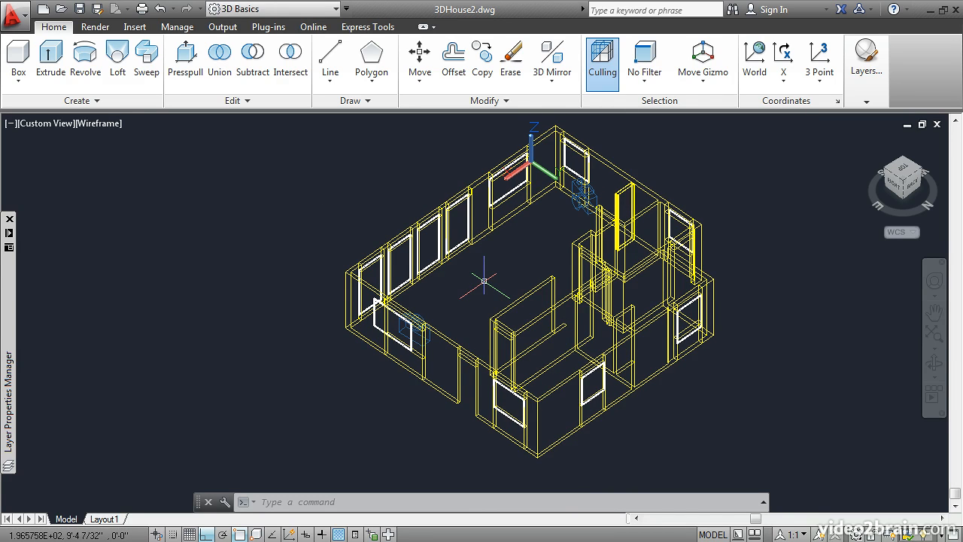
{"action": "mouse_move", "coordinate": [11, 343]}
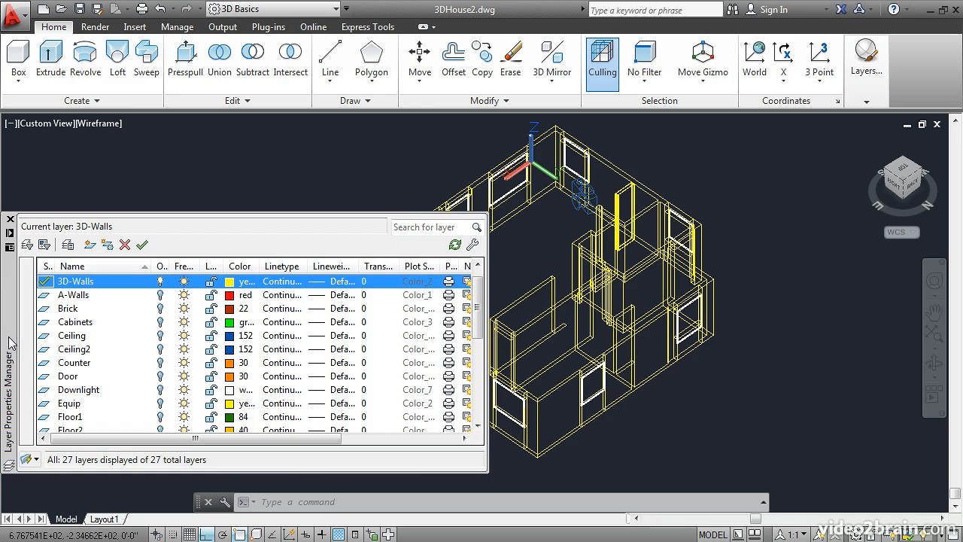
{"action": "left_click_drag", "start_coordinate": [479, 322], "coordinate": [389, 402]}
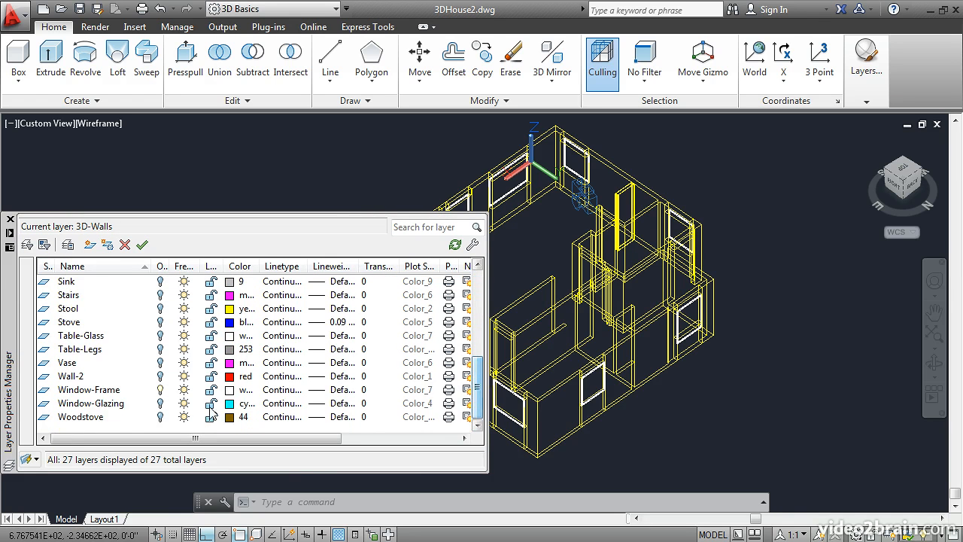
{"action": "left_click", "coordinate": [160, 390]}
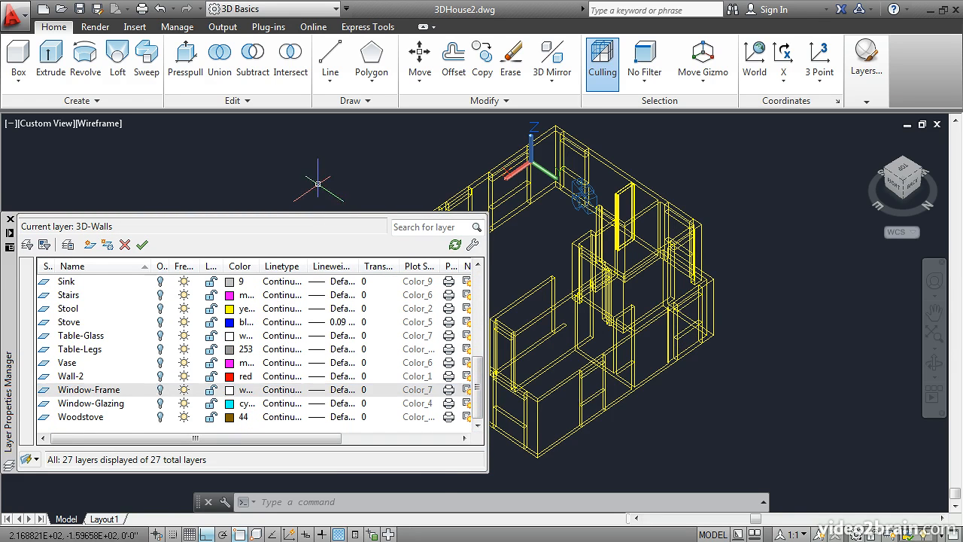
Union all the wall solids of the house, selecting the entire model
{"action": "left_click", "coordinate": [220, 63]}
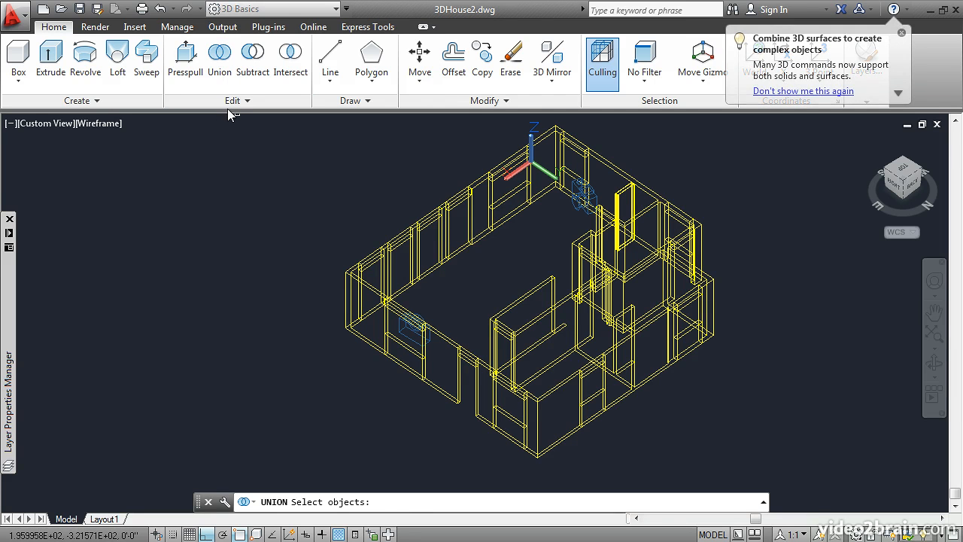
{"action": "left_click", "coordinate": [273, 124]}
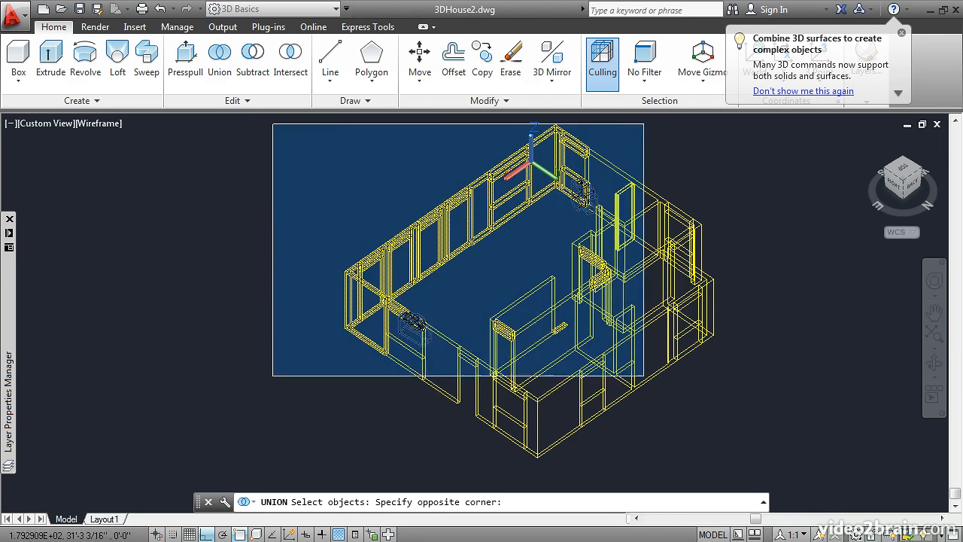
{"action": "left_click", "coordinate": [763, 468]}
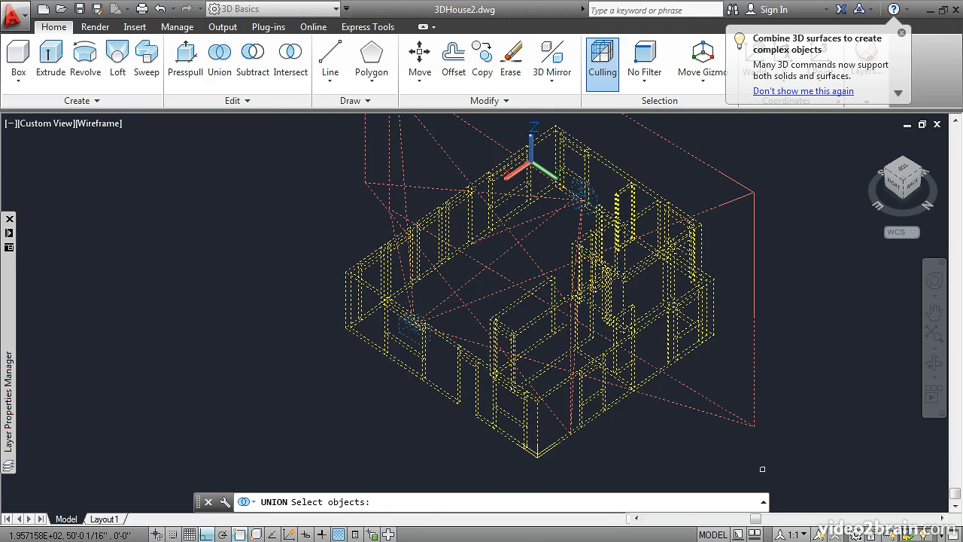
{"action": "key", "text": "Return"}
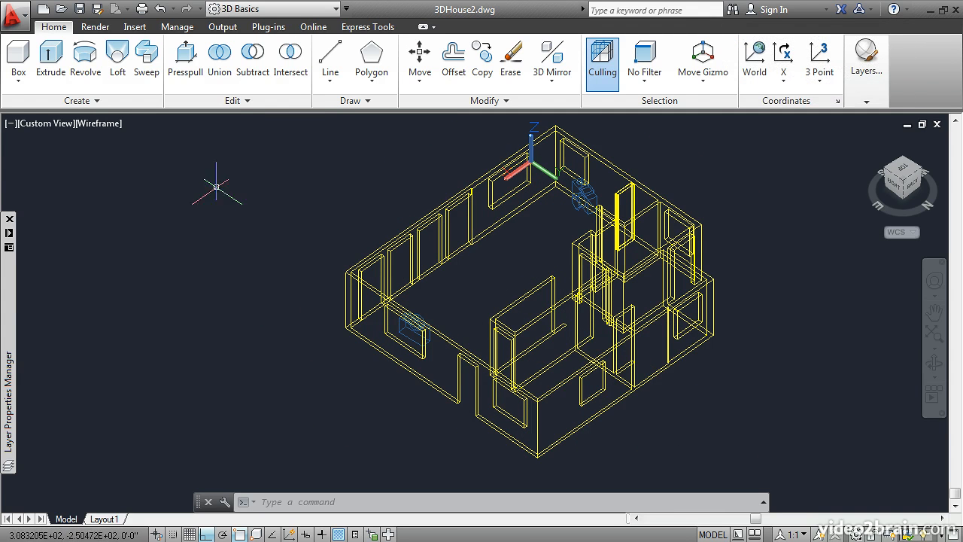
Display the house model in the Shaded with edges visual style, seen from the south front
{"action": "left_click", "coordinate": [98, 123]}
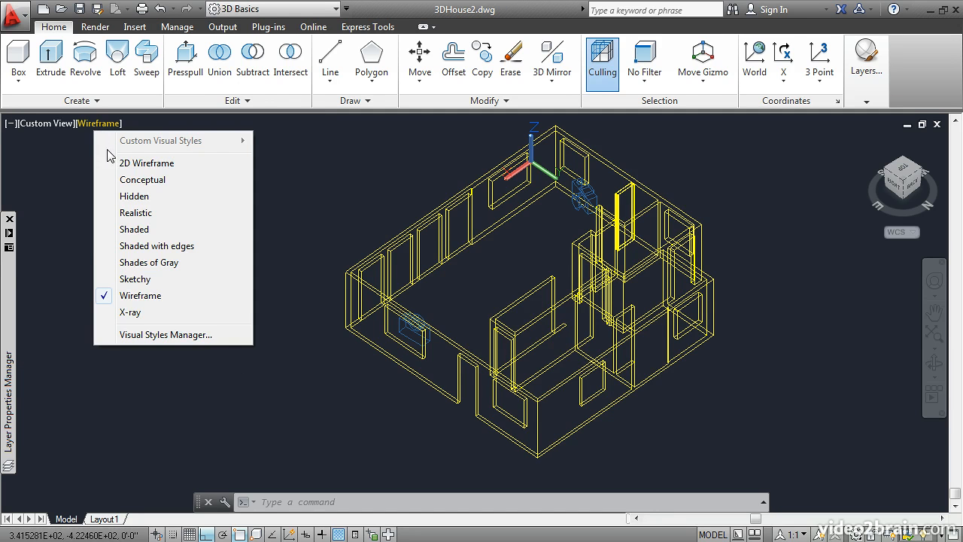
{"action": "left_click", "coordinate": [126, 252]}
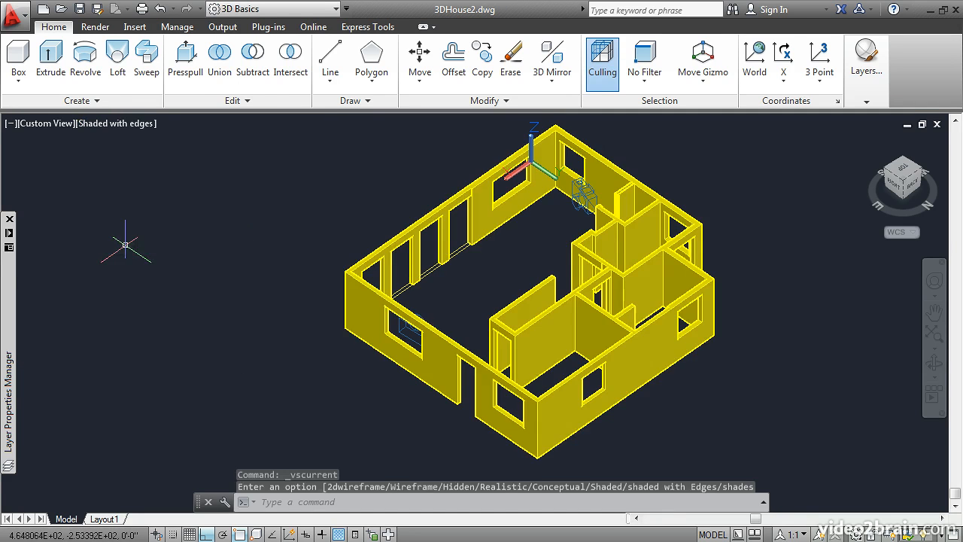
{"action": "mouse_move", "coordinate": [301, 216]}
{"action": "middle_mouse_down", "text": "shift"}
{"action": "mouse_move", "coordinate": [299, 245]}
{"action": "mouse_move", "coordinate": [366, 258]}
{"action": "mouse_move", "coordinate": [587, 232]}
{"action": "middle_mouse_up", "text": "shift"}
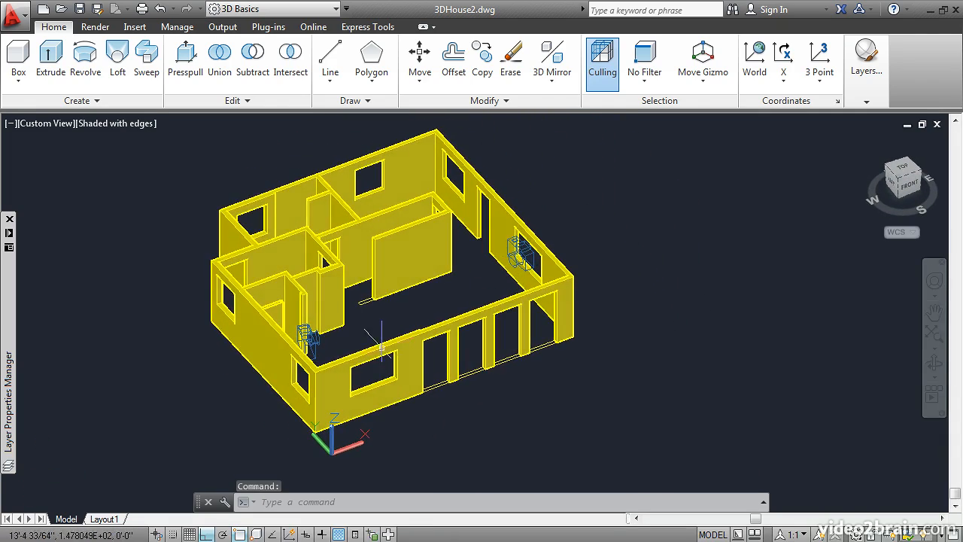
Turn the Window-Frame layer back on
{"action": "scroll", "coordinate": [388, 354], "scroll_direction": "up", "scroll_amount": 4}
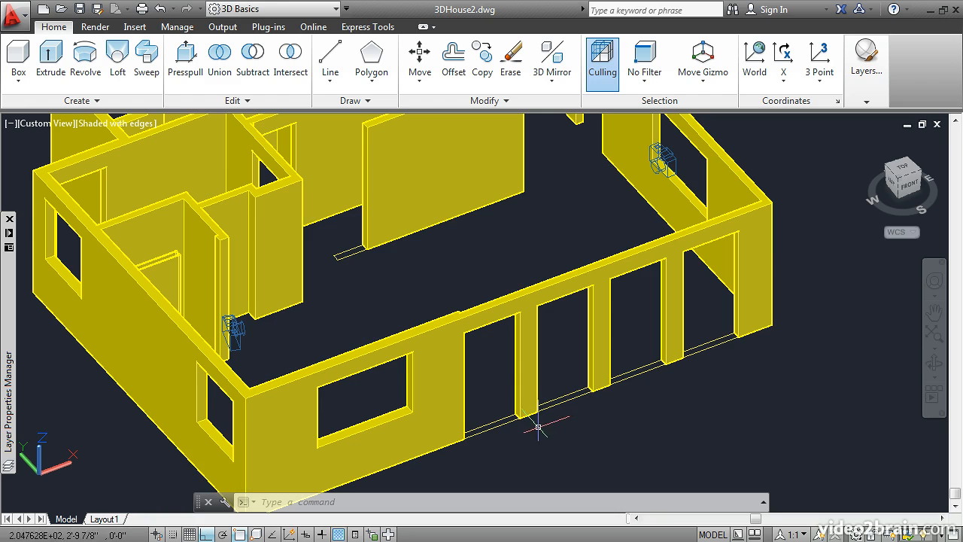
{"action": "mouse_move", "coordinate": [7, 367]}
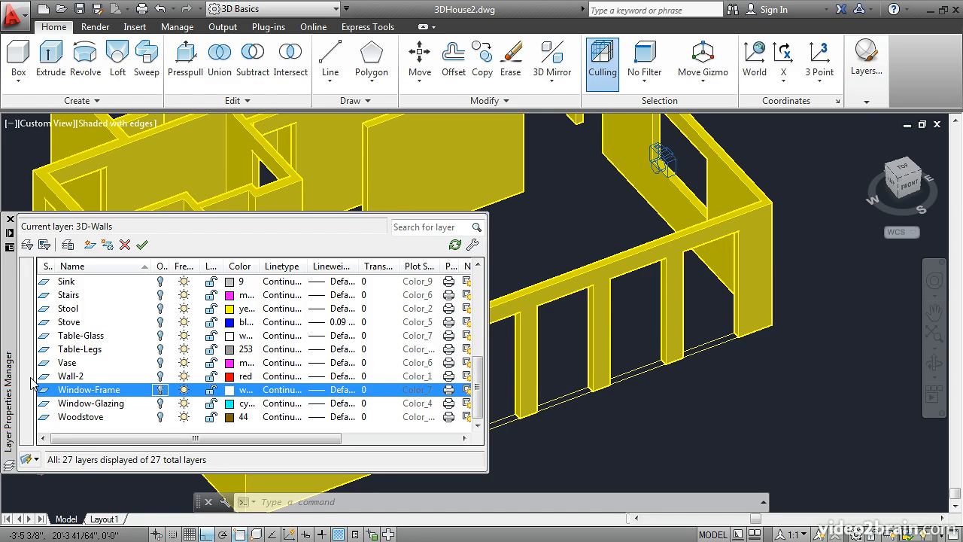
{"action": "left_click", "coordinate": [160, 390]}
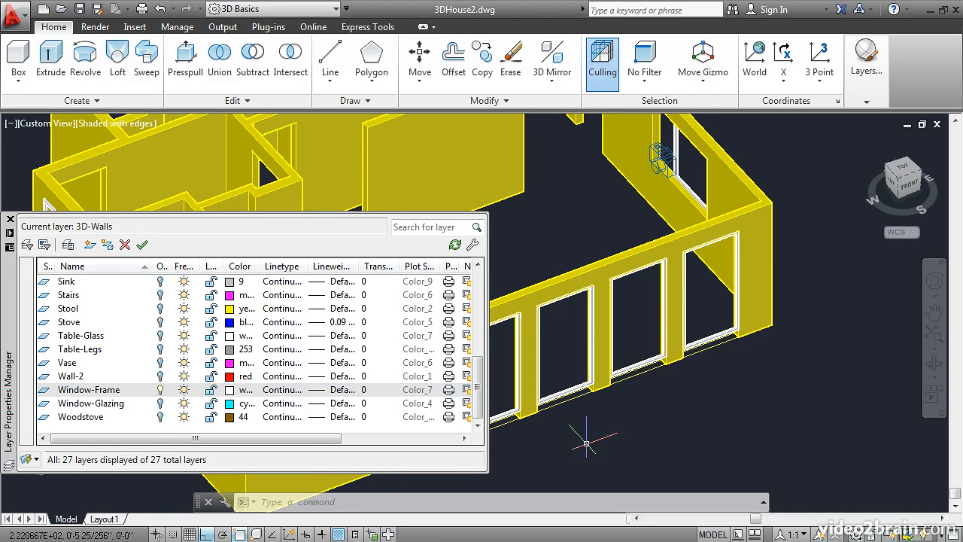
Extrude the four rectangles beneath the tall south-side windows up to the lower corner of the window frames
{"action": "scroll", "coordinate": [569, 441], "scroll_direction": "up", "scroll_amount": 3}
{"action": "scroll", "coordinate": [569, 441], "scroll_direction": "up", "scroll_amount": 2}
{"action": "middle_click_drag", "start_coordinate": [555, 407], "coordinate": [443, 426]}
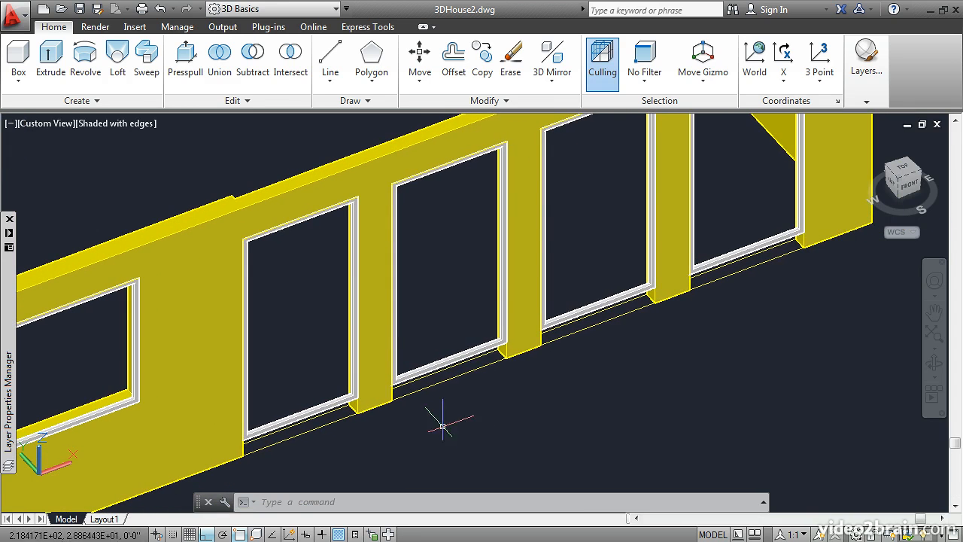
{"action": "left_click", "coordinate": [50, 60]}
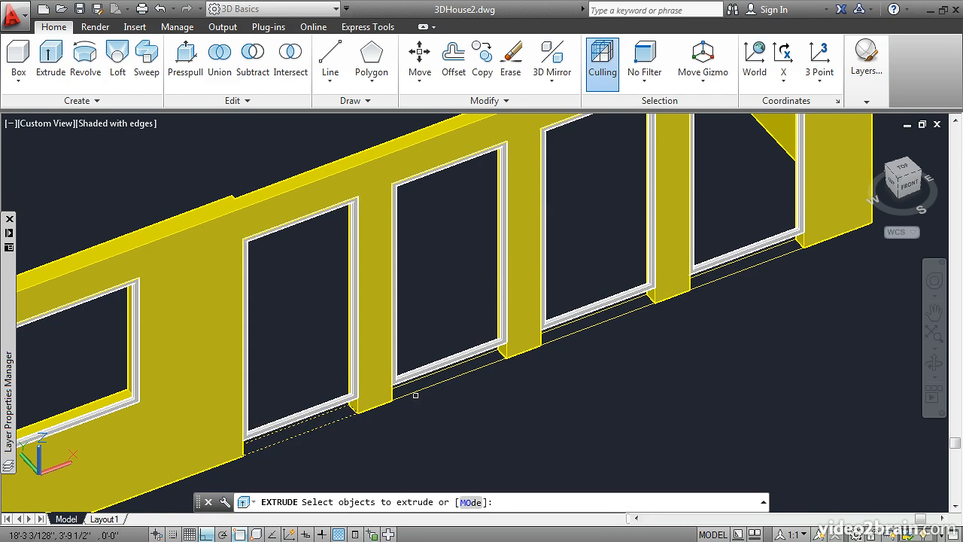
{"action": "left_click", "coordinate": [712, 281]}
{"action": "key", "text": "Return"}
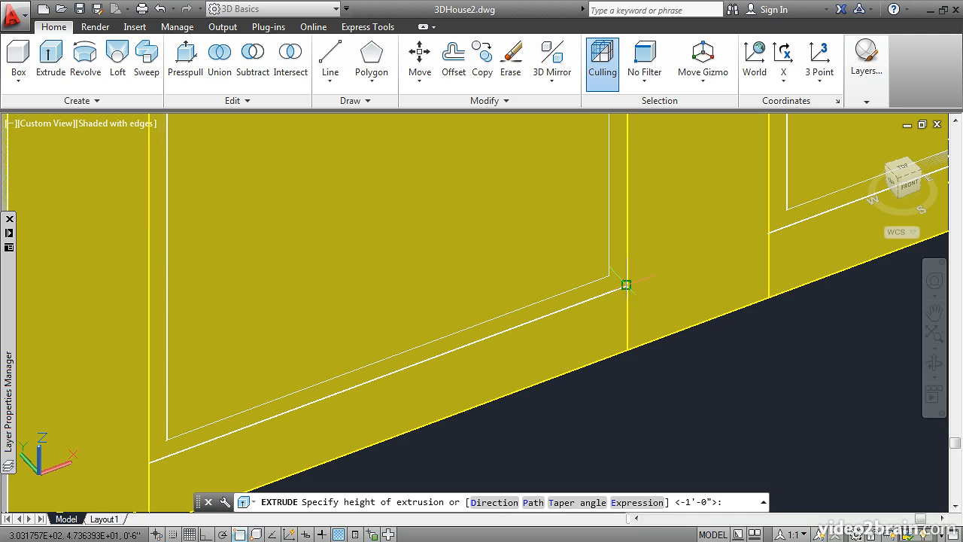
{"action": "left_click", "coordinate": [626, 285]}
Union the four new sill solids under the tall windows with the house walls
{"action": "scroll", "coordinate": [652, 317], "scroll_direction": "down", "scroll_amount": 6}
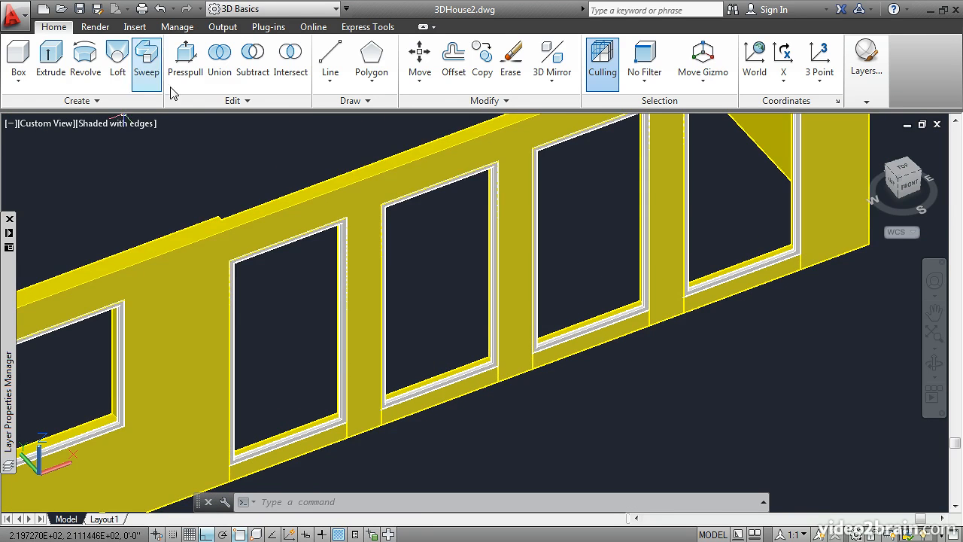
{"action": "left_click", "coordinate": [219, 66]}
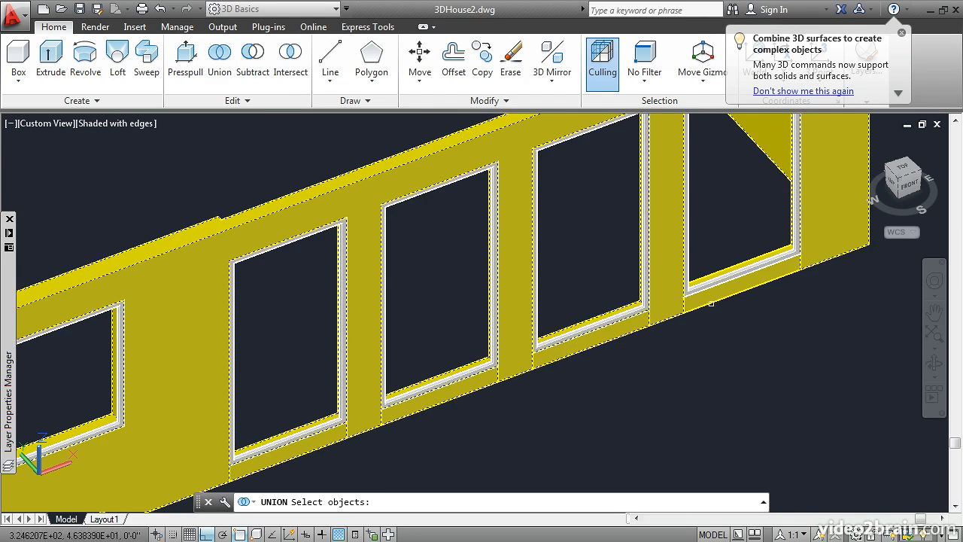
{"action": "key", "text": "Return"}
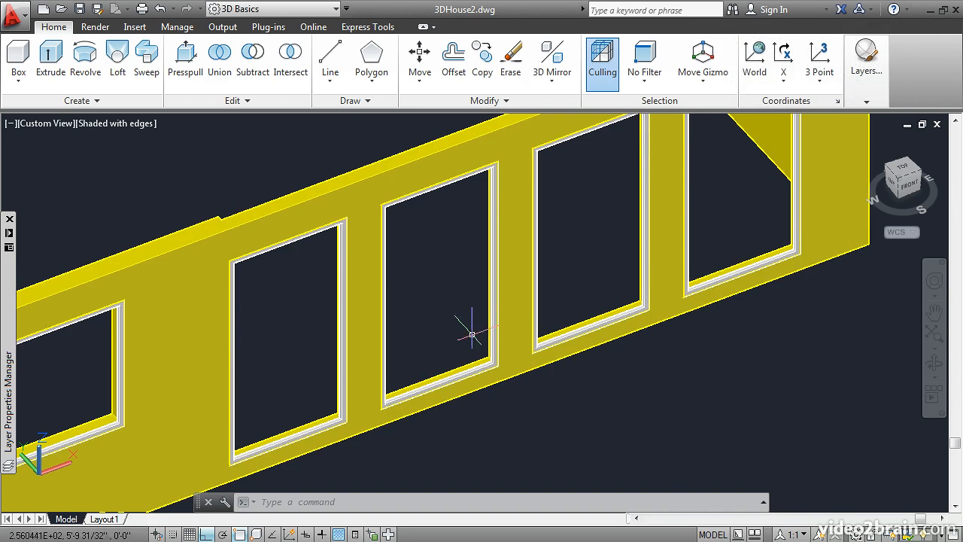
Extrude the thin rectangle at the free end of the interior wall by 4'
{"action": "scroll", "coordinate": [457, 320], "scroll_direction": "down", "scroll_amount": 2}
{"action": "middle_click_drag", "start_coordinate": [343, 197], "coordinate": [545, 373]}
{"action": "scroll", "coordinate": [364, 374], "scroll_direction": "up", "scroll_amount": 2}
{"action": "scroll", "coordinate": [364, 375], "scroll_direction": "up", "scroll_amount": 3}
{"action": "middle_click_drag", "start_coordinate": [350, 346], "coordinate": [440, 410]}
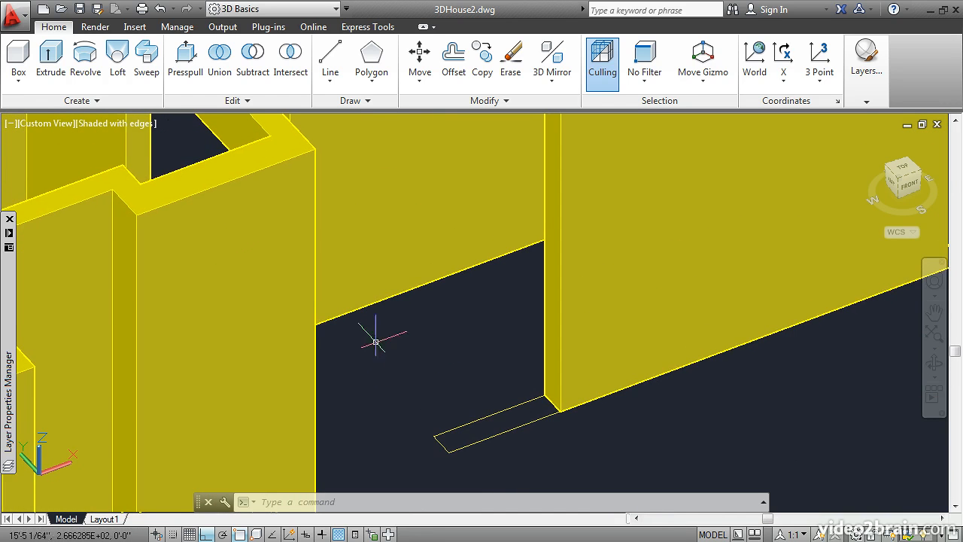
{"action": "left_click", "coordinate": [50, 57]}
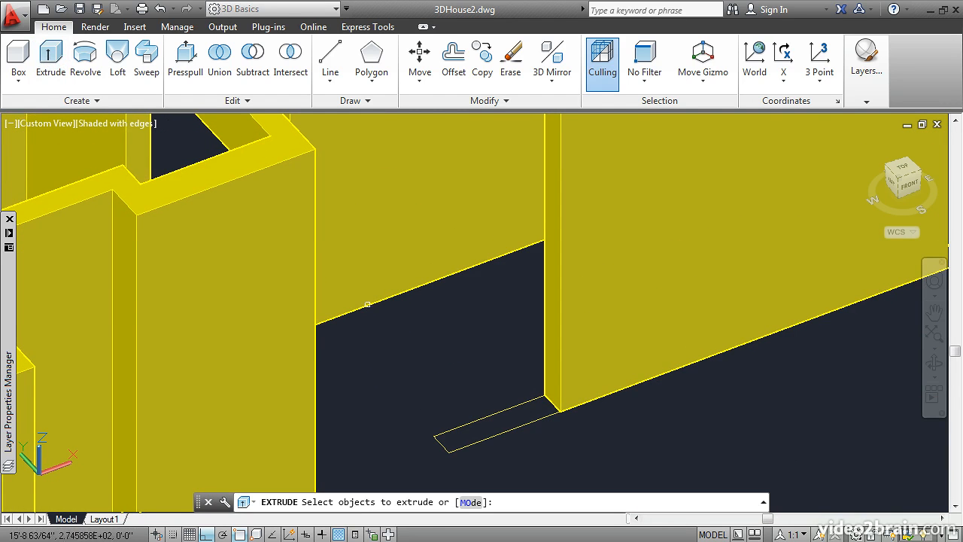
{"action": "left_click", "coordinate": [476, 421]}
{"action": "key", "text": "Return"}
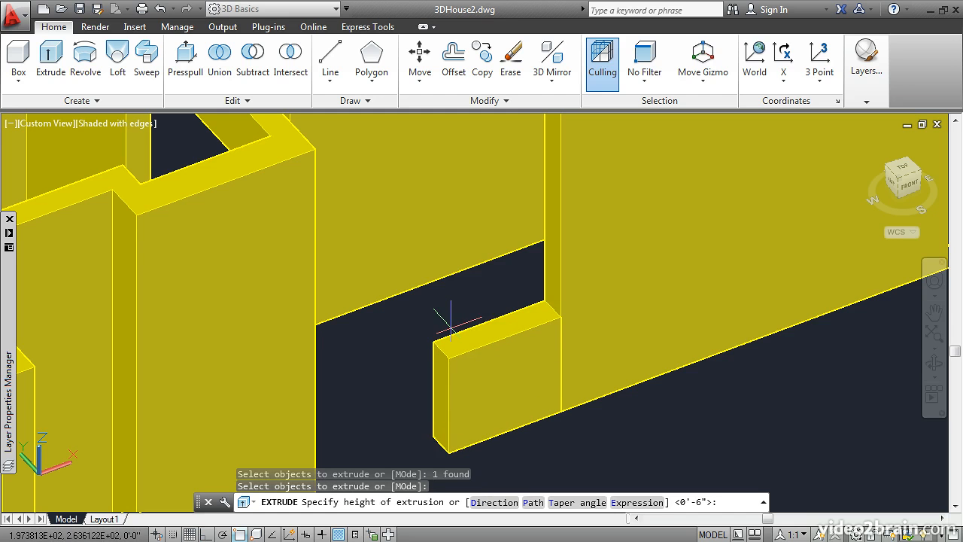
{"action": "type", "text": "4"}
{"action": "key", "text": "Return"}
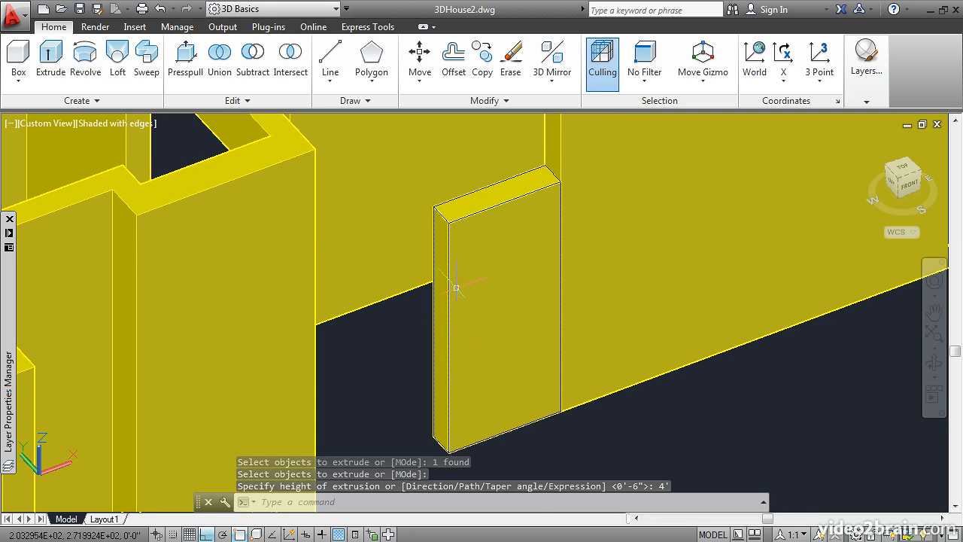
Stretch the outer top edge of the short wall end piece 2' straight down to slope its top
{"action": "scroll", "coordinate": [438, 254], "scroll_direction": "up", "scroll_amount": 2}
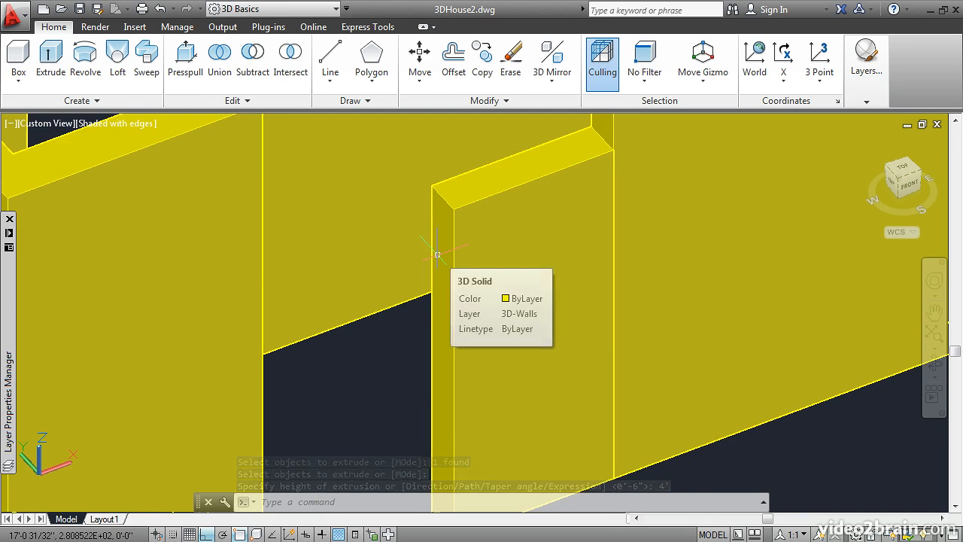
{"action": "left_click", "coordinate": [444, 194]}
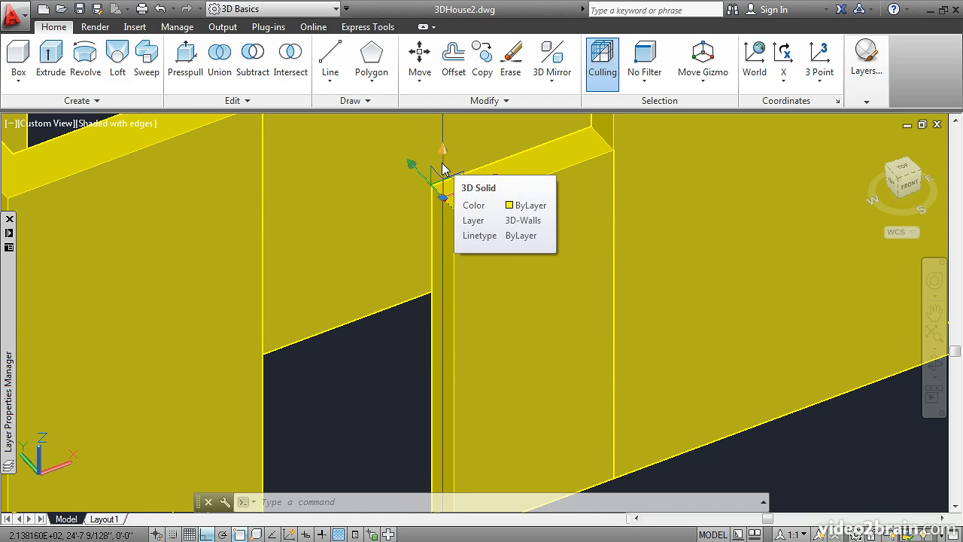
{"action": "left_click", "coordinate": [444, 197]}
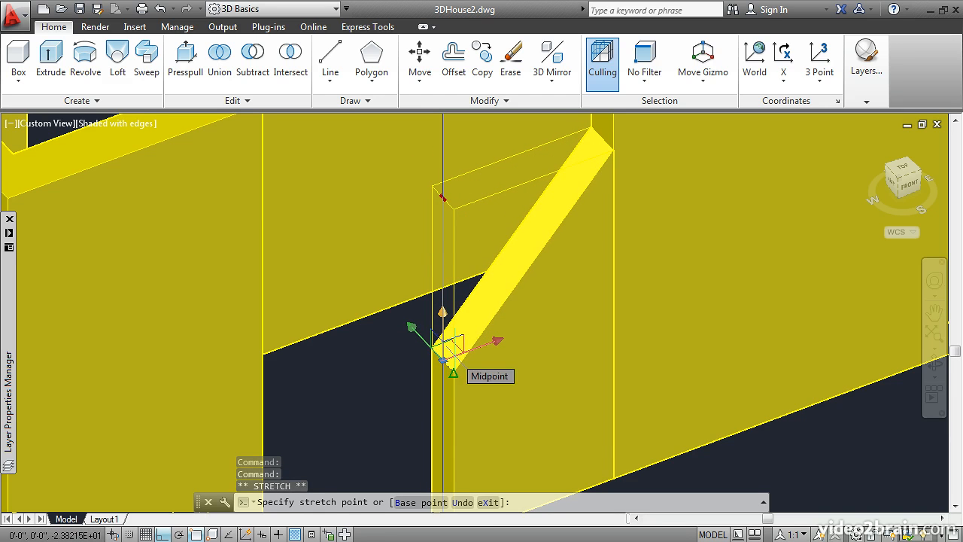
{"action": "type", "text": "2'"}
{"action": "key", "text": "Return"}
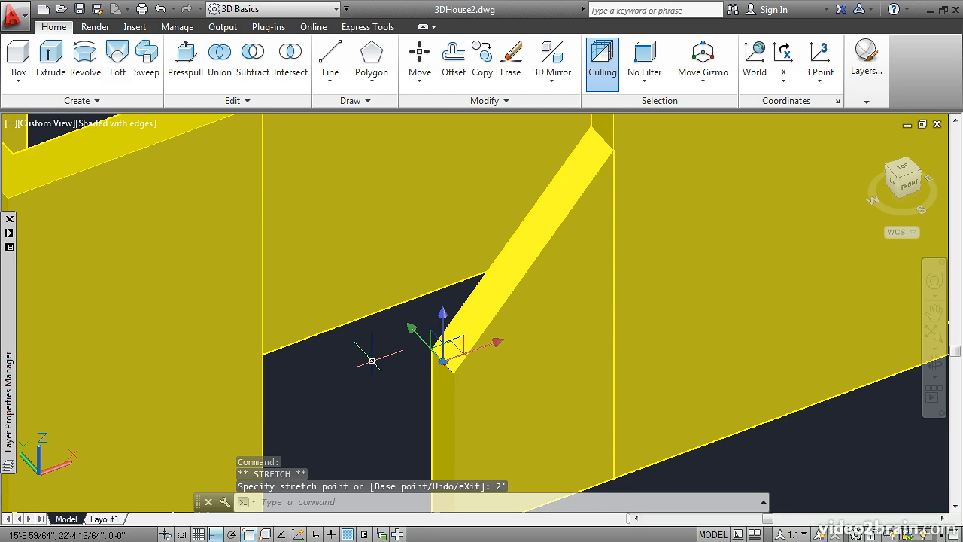
{"action": "key", "text": "Escape"}
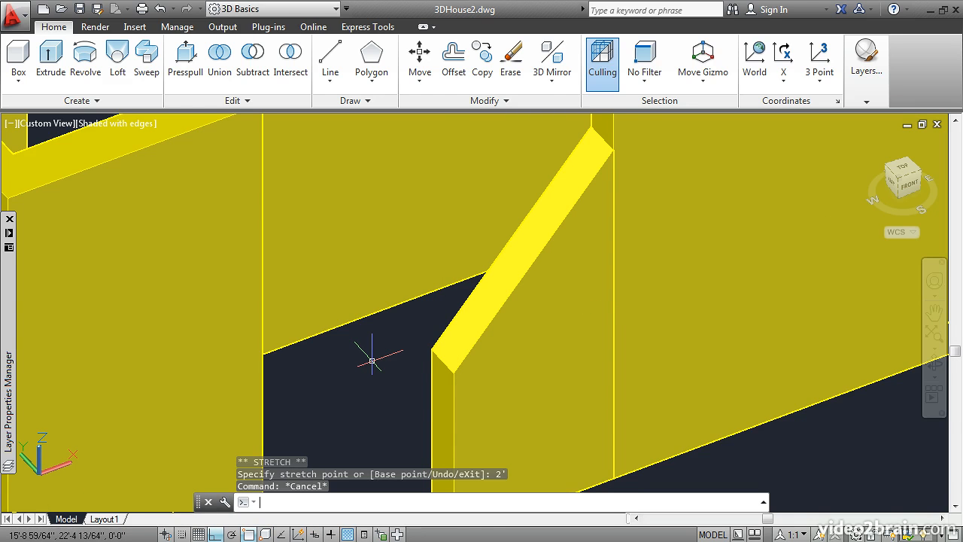
Union the sloped end piece with the adjoining house walls
{"action": "scroll", "coordinate": [375, 363], "scroll_direction": "down", "scroll_amount": 3}
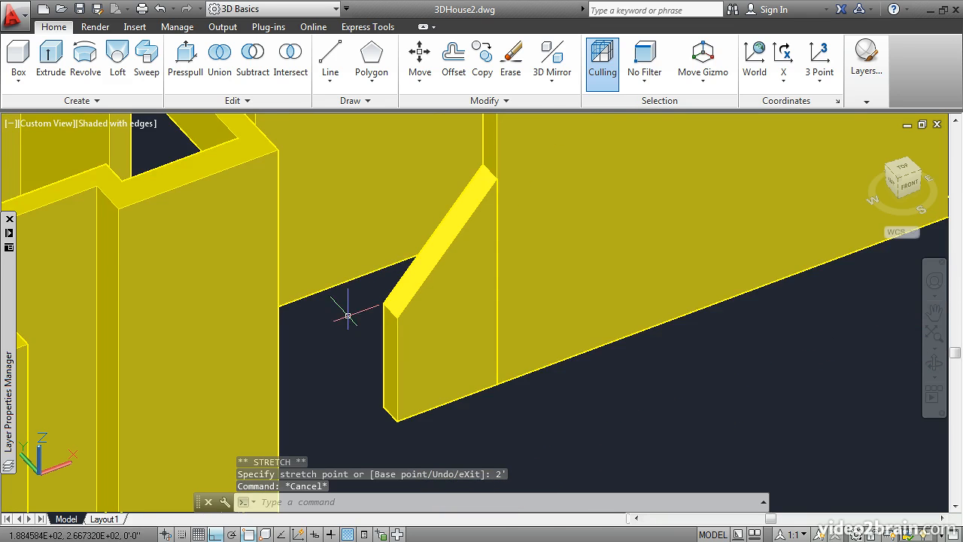
{"action": "left_click", "coordinate": [220, 57]}
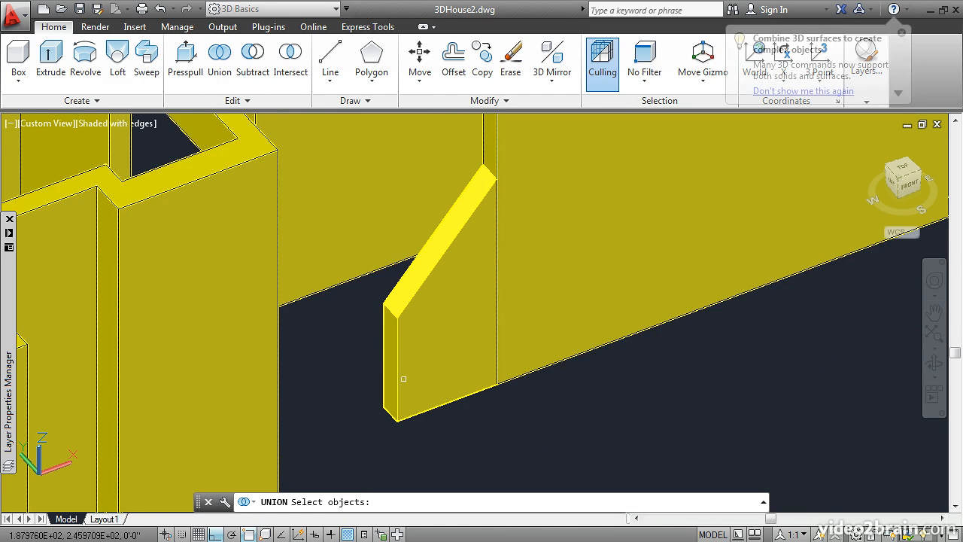
{"action": "left_click", "coordinate": [447, 395]}
{"action": "left_click", "coordinate": [524, 372]}
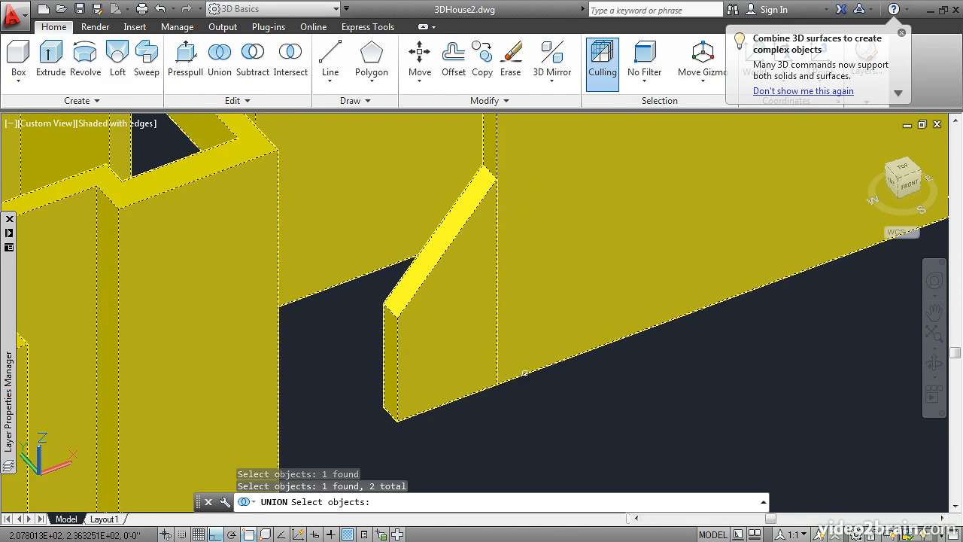
{"action": "key", "text": "Return"}
Presspull the north jamb of the large east-side window opening to the nearest corner of the window frame
{"action": "scroll", "coordinate": [589, 388], "scroll_direction": "down", "scroll_amount": 5}
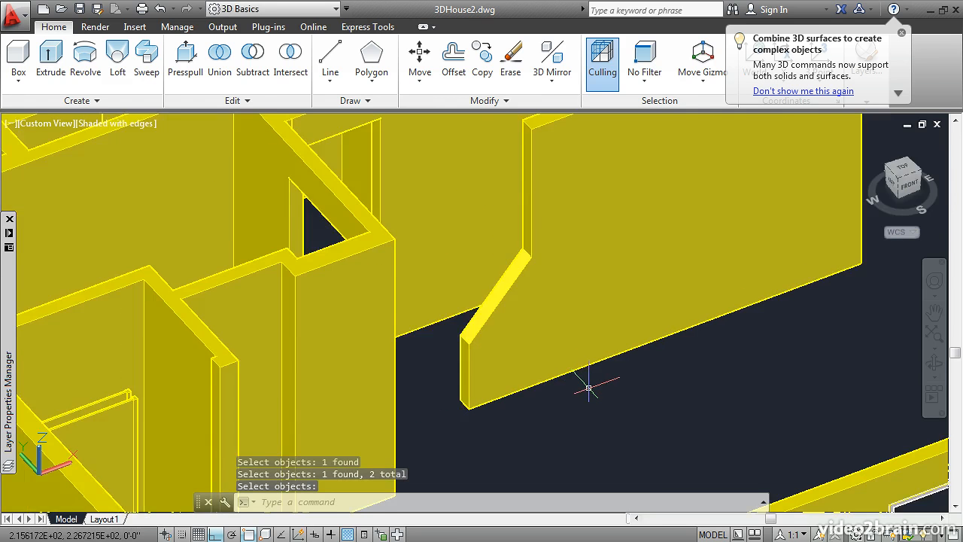
{"action": "middle_click_drag", "start_coordinate": [801, 308], "coordinate": [490, 451]}
{"action": "scroll", "coordinate": [579, 352], "scroll_direction": "up", "scroll_amount": 5}
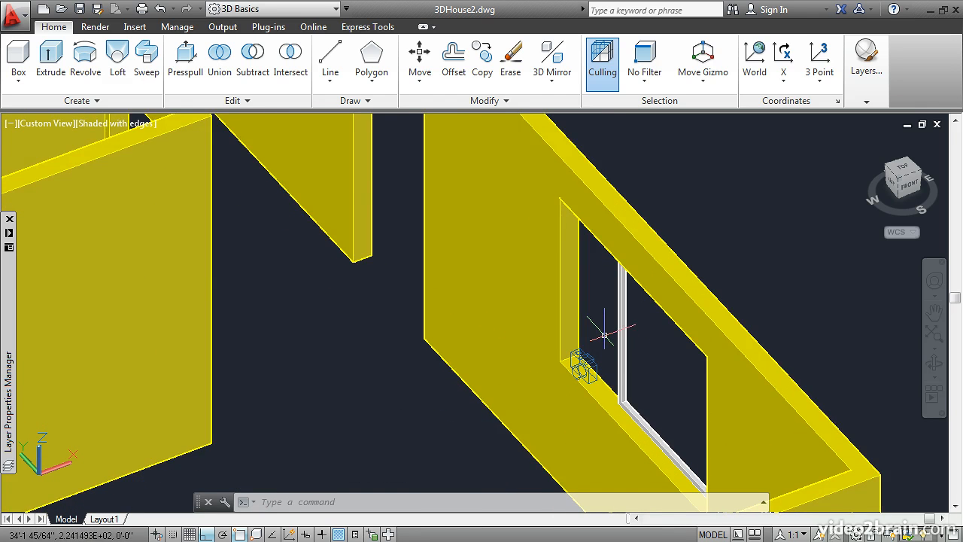
{"action": "scroll", "coordinate": [595, 331], "scroll_direction": "up", "scroll_amount": 2}
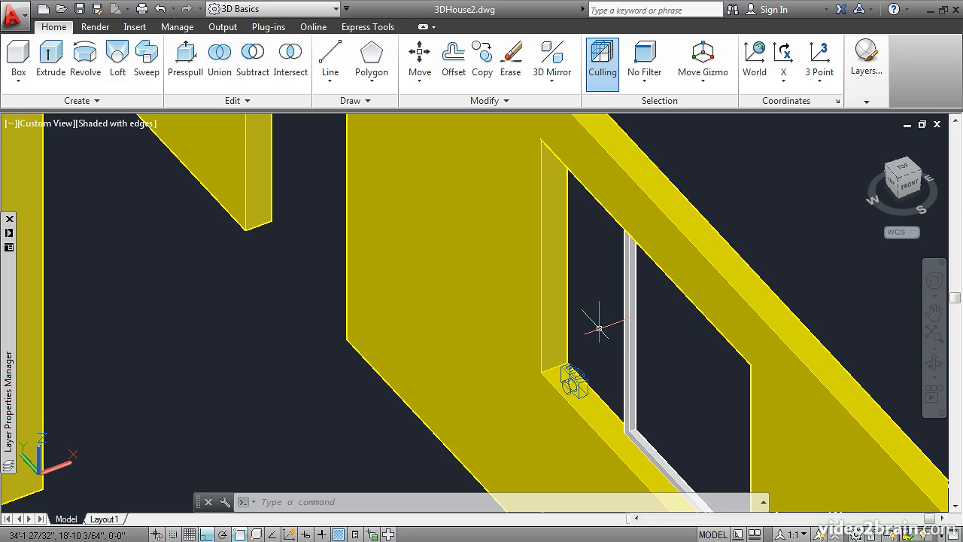
{"action": "left_click", "coordinate": [184, 60]}
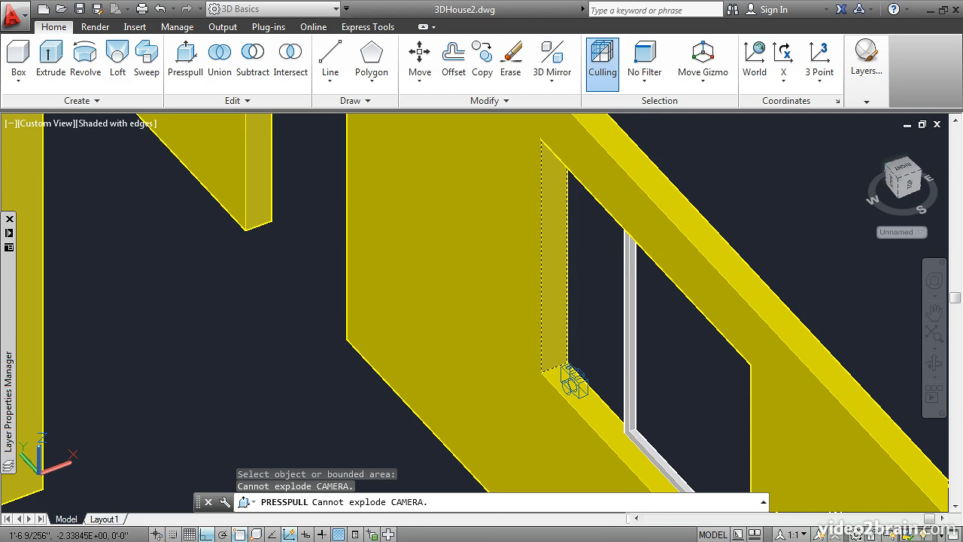
{"action": "left_click", "coordinate": [557, 316]}
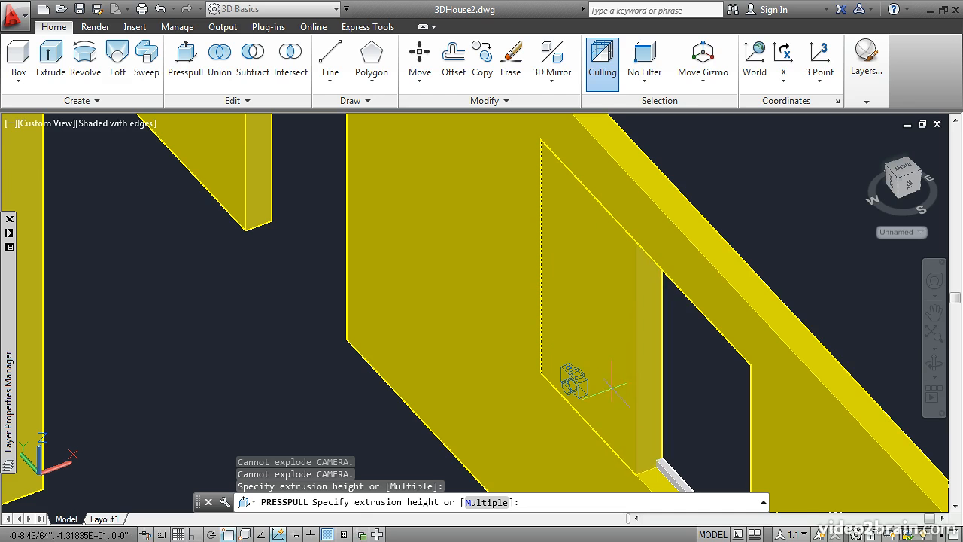
{"action": "middle_click_drag", "start_coordinate": [565, 366], "coordinate": [265, 411], "text": "shift"}
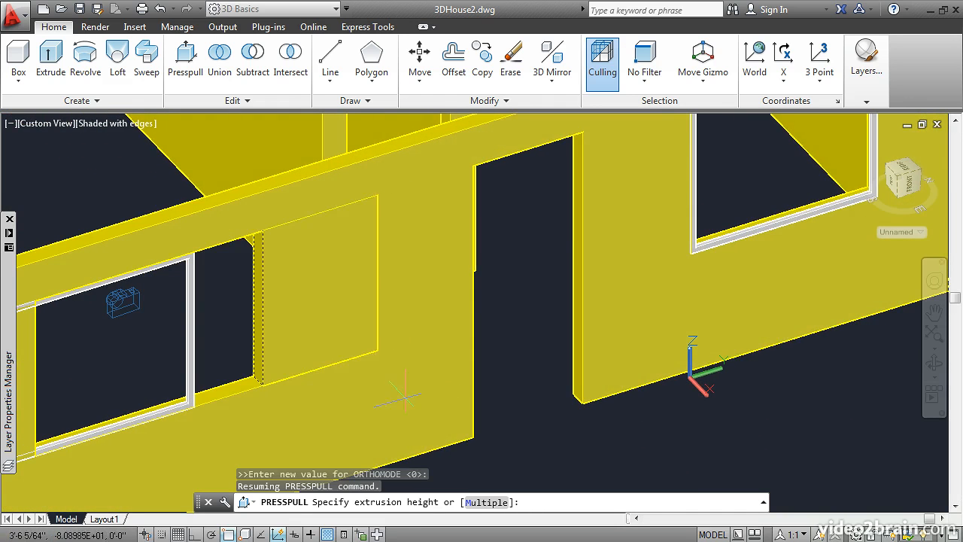
{"action": "scroll", "coordinate": [265, 410], "scroll_direction": "up", "scroll_amount": 5}
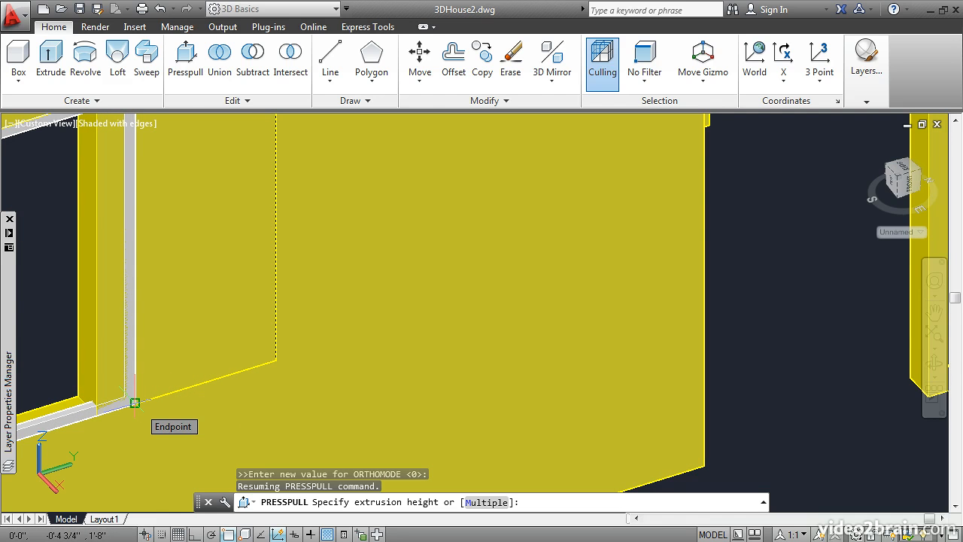
{"action": "left_click", "coordinate": [135, 403]}
Presspull the south jamb of the same east-side window opening back to the frame's outer lower corner
{"action": "middle_click_drag", "start_coordinate": [203, 370], "coordinate": [810, 314]}
{"action": "middle_click_drag", "start_coordinate": [584, 312], "coordinate": [474, 365], "text": "shift"}
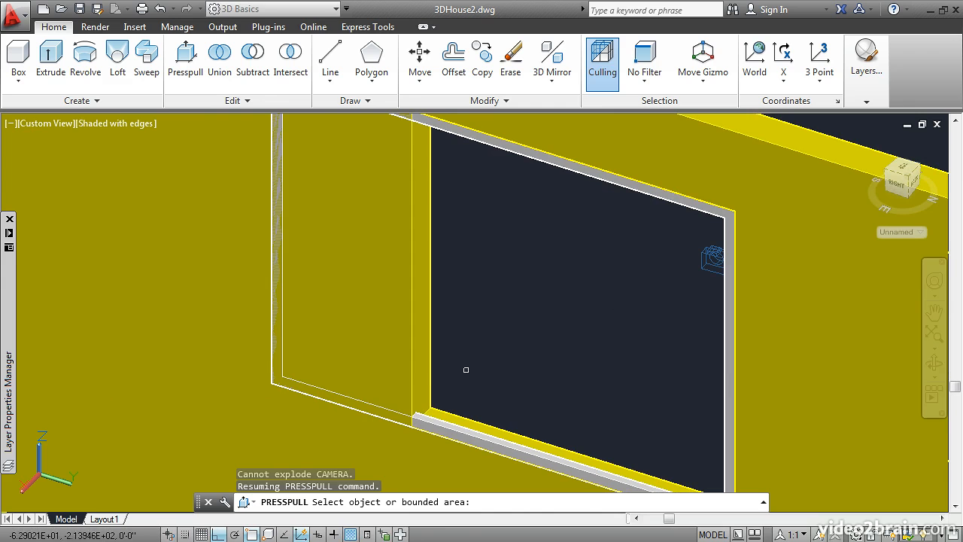
{"action": "left_click", "coordinate": [420, 383]}
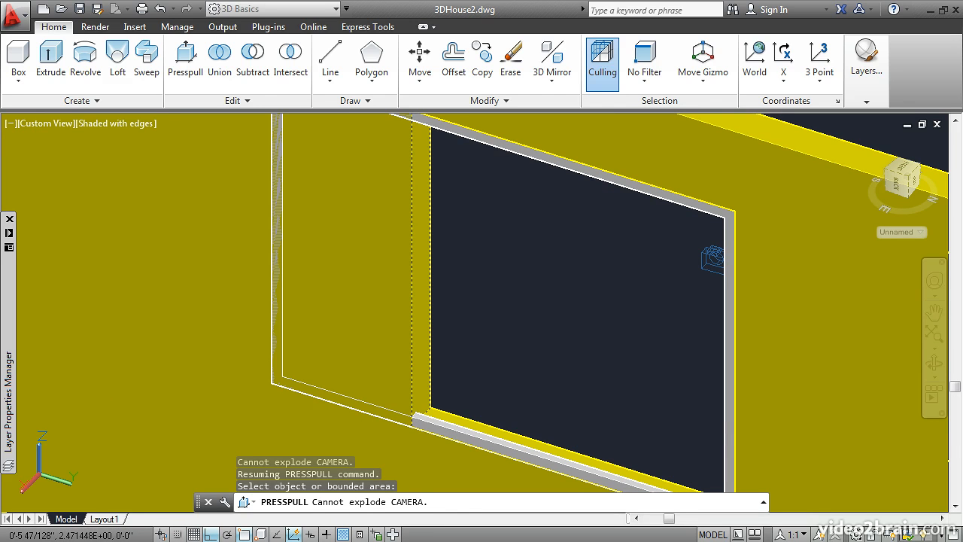
{"action": "left_click", "coordinate": [421, 361]}
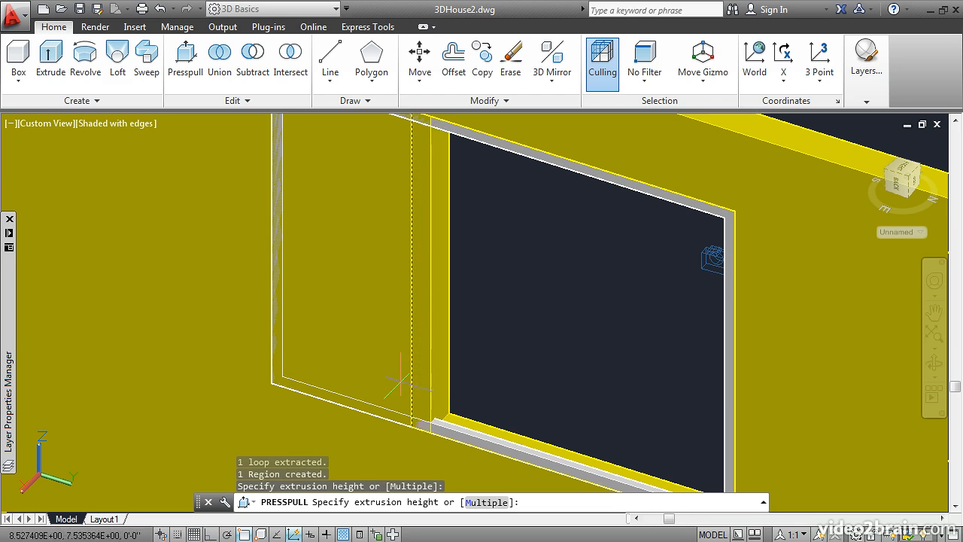
{"action": "left_click", "coordinate": [271, 382]}
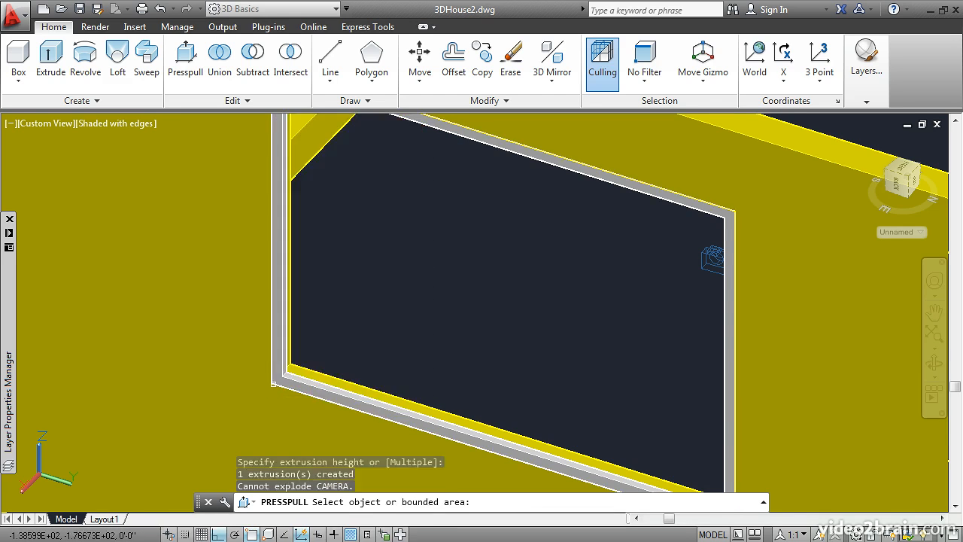
{"action": "scroll", "coordinate": [436, 383], "scroll_direction": "down", "scroll_amount": 4}
{"action": "middle_click_drag", "start_coordinate": [446, 362], "coordinate": [318, 392]}
{"action": "key", "text": "Escape"}
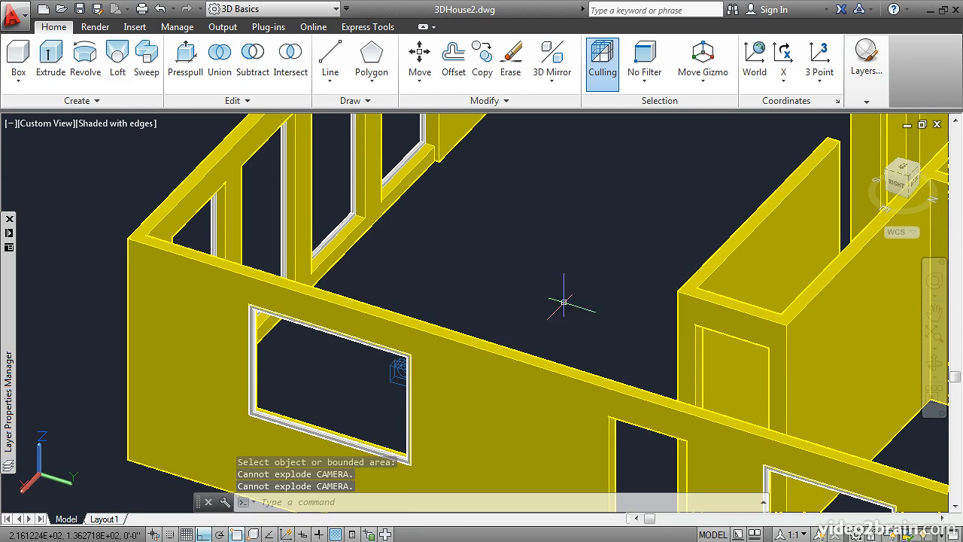
{"action": "scroll", "coordinate": [614, 275], "scroll_direction": "down", "scroll_amount": 2}
{"action": "scroll", "coordinate": [613, 233], "scroll_direction": "down", "scroll_amount": 2}
{"action": "middle_click_drag", "start_coordinate": [613, 232], "coordinate": [463, 286]}
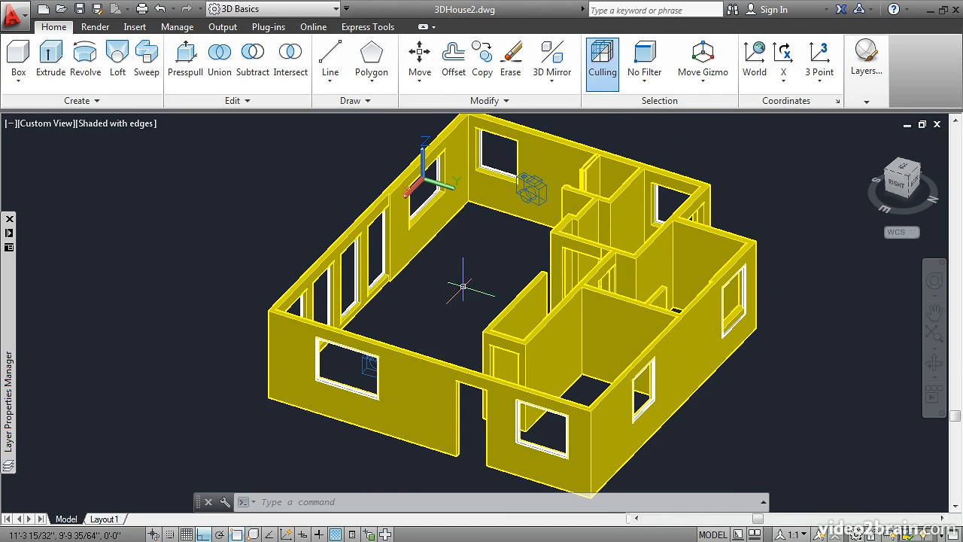